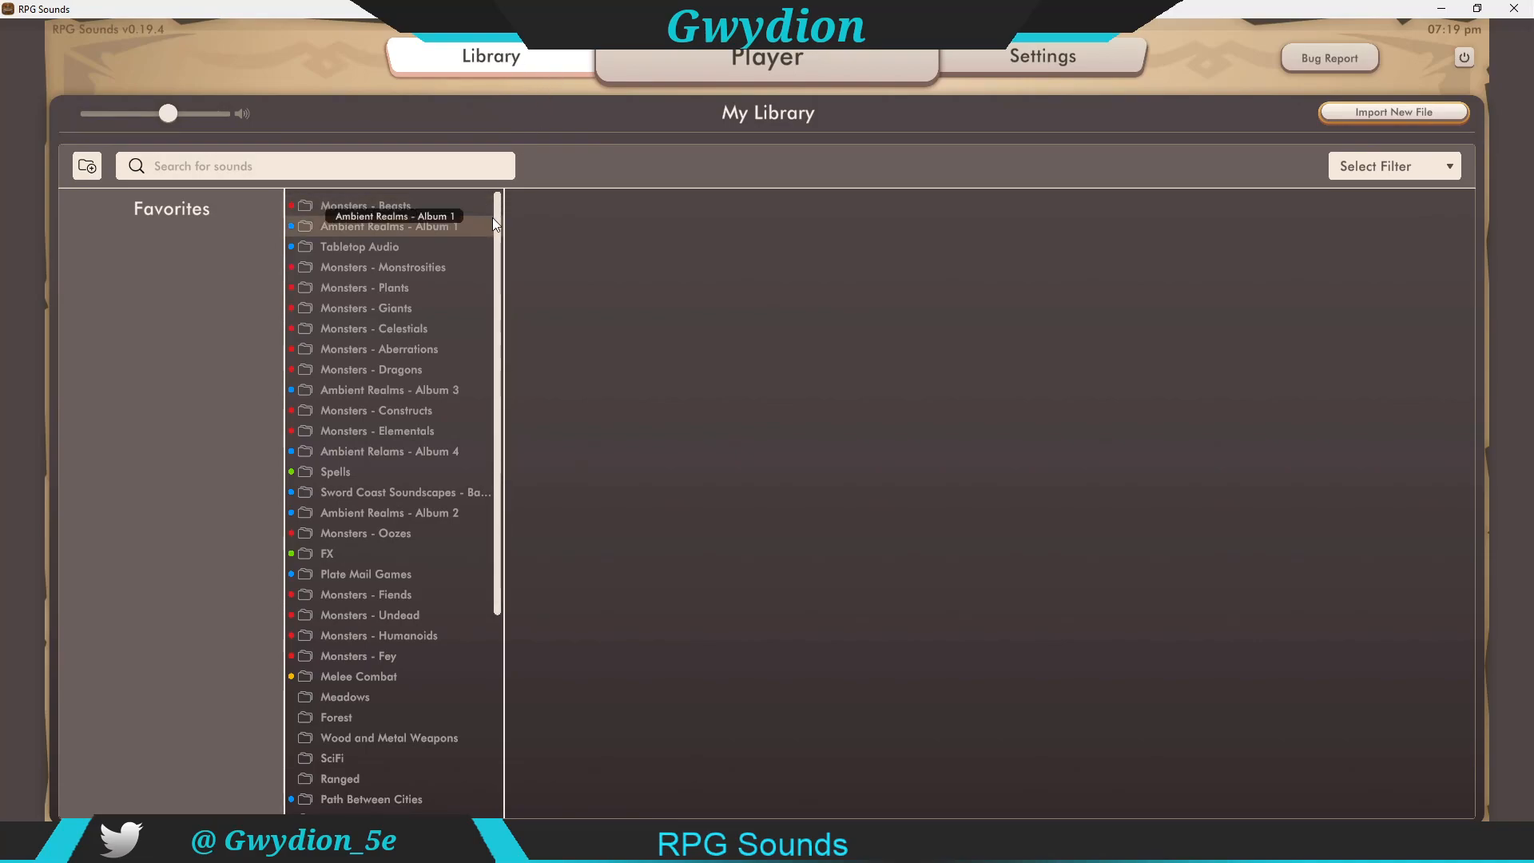
Step: Browse the library's folder list and open the Tabletop Audio folder to show its sounds
mouse_move(492, 218)
left_mouse_down()
mouse_move(484, 277)
mouse_move(492, 202)
left_mouse_up()
scroll(486, 300, "down", 2)
scroll(486, 299, "down", 3)
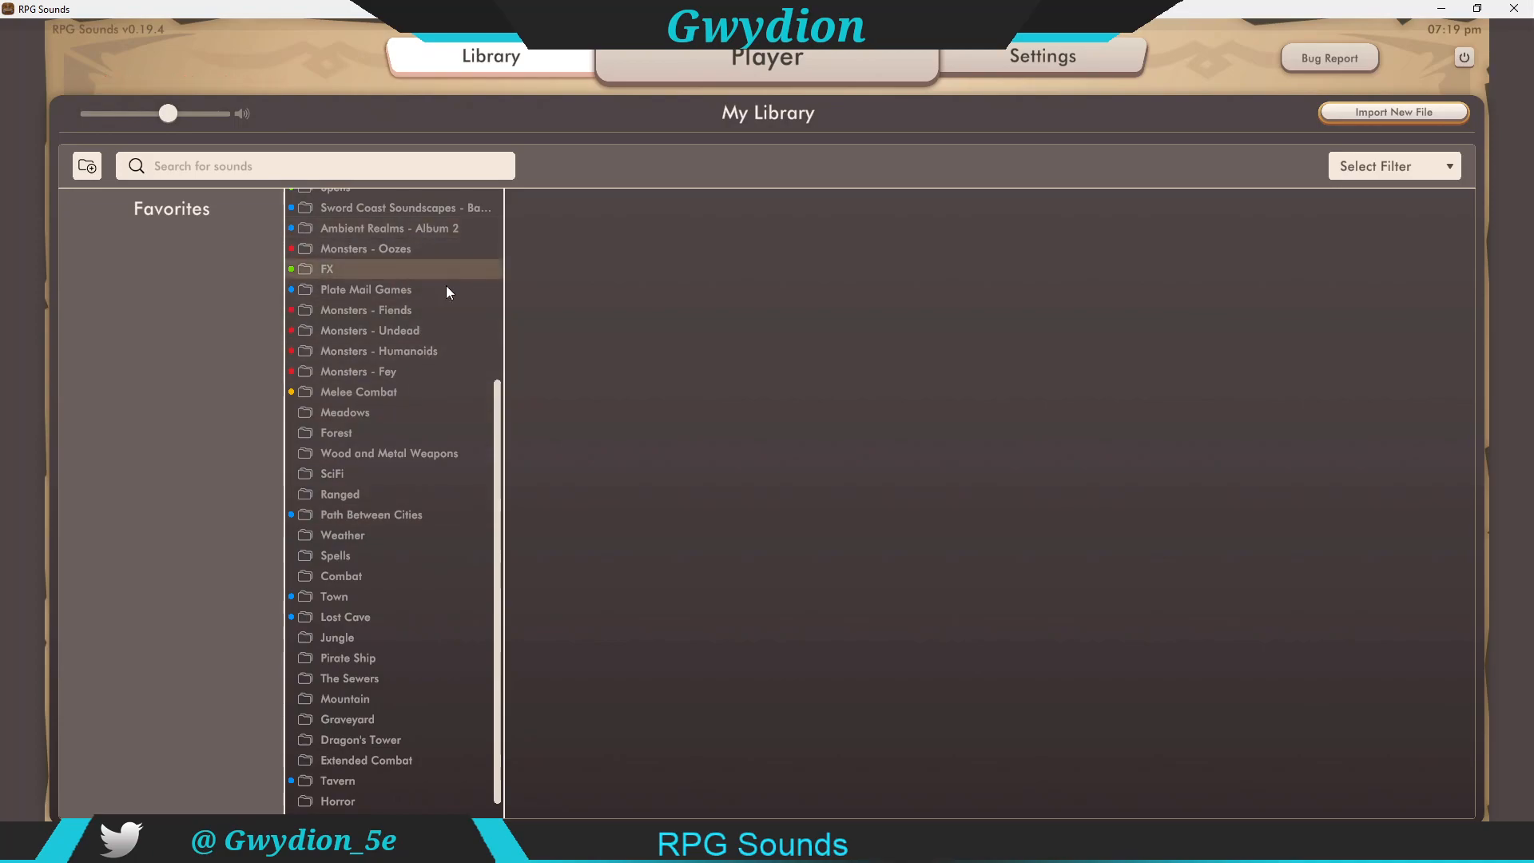
left_click_drag(496, 420, 481, 211)
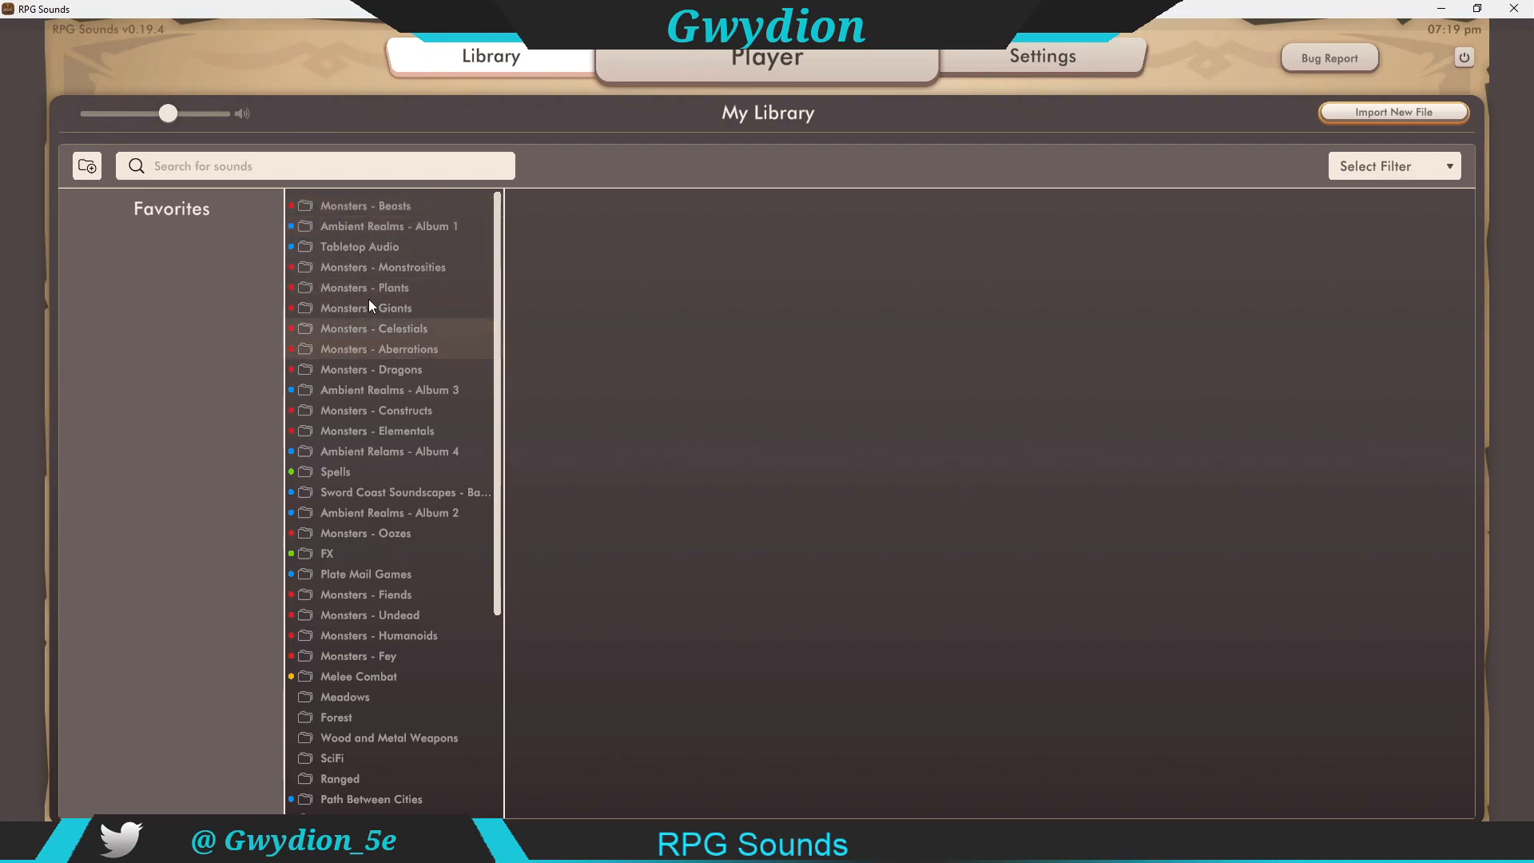
left_click(360, 248)
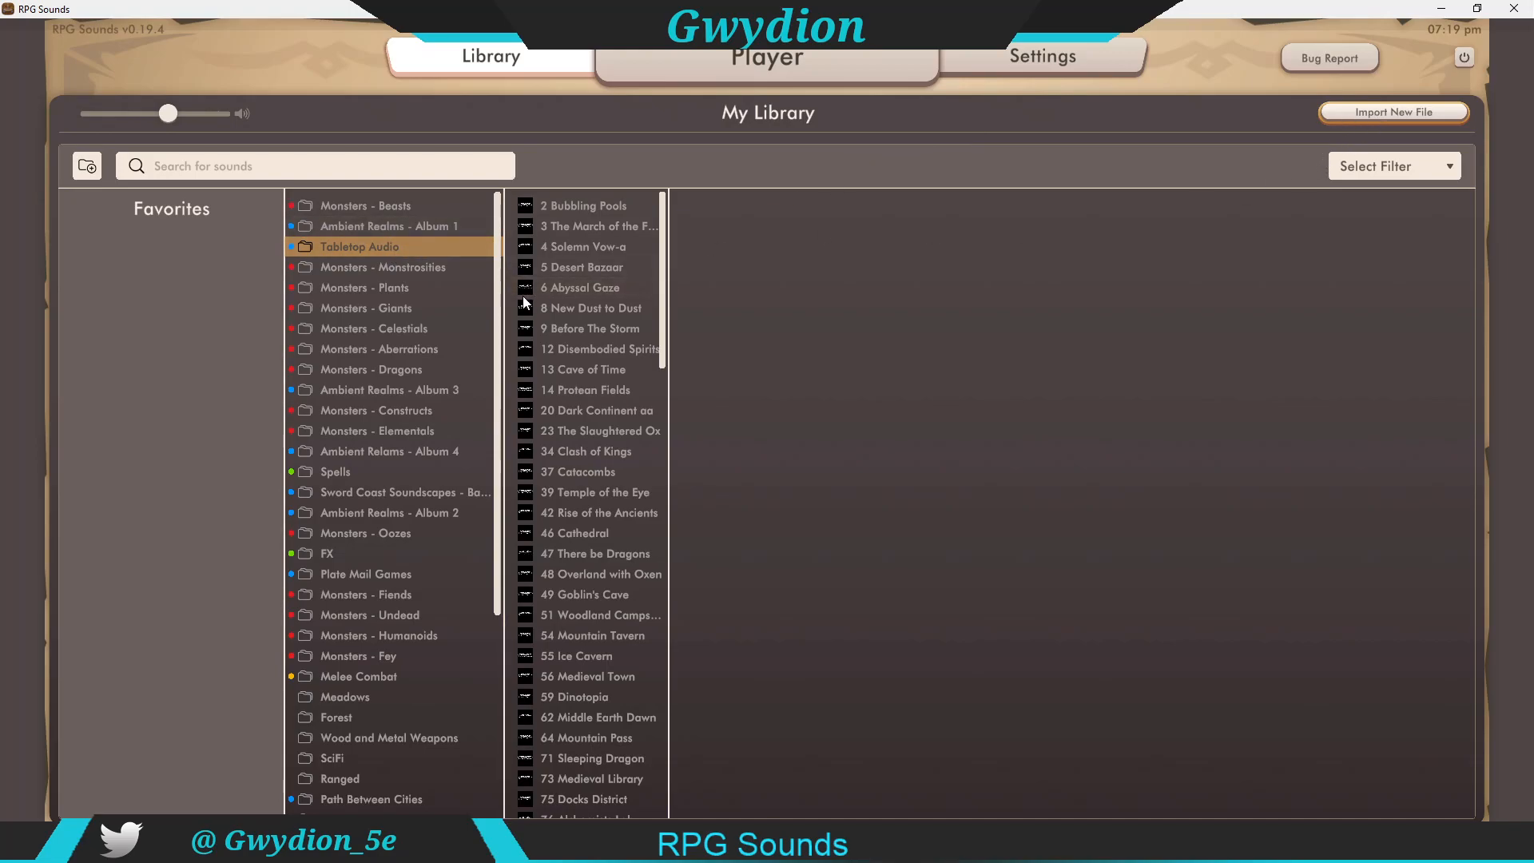
Step: Import the 169_The_Feywild.mp3 file from Downloads into the Tabletop Audio folder
scroll(499, 276, "down", 1)
scroll(495, 351, "down", 4)
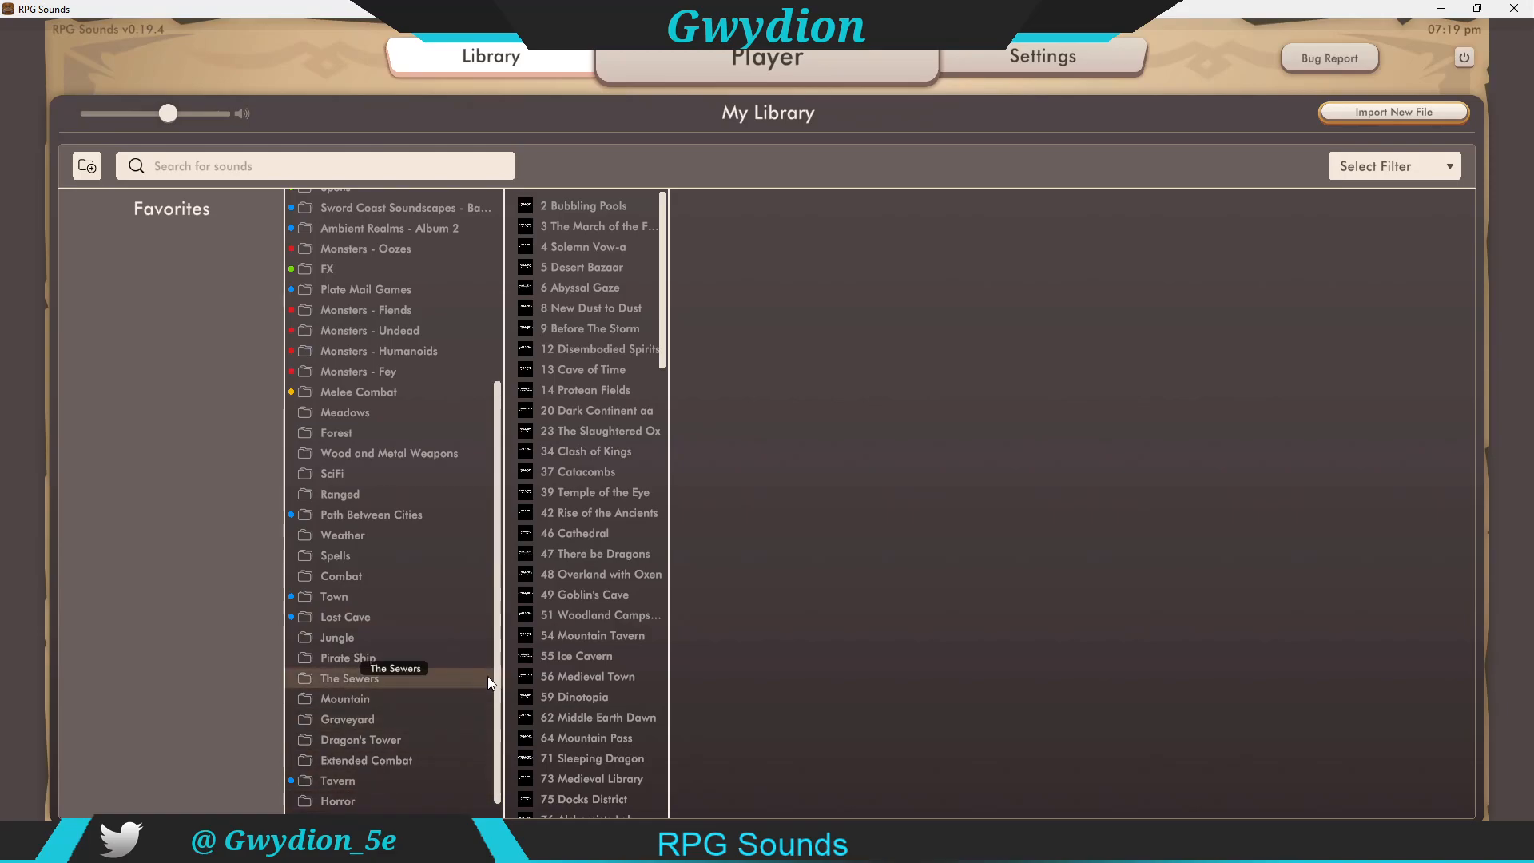
left_click(1414, 112)
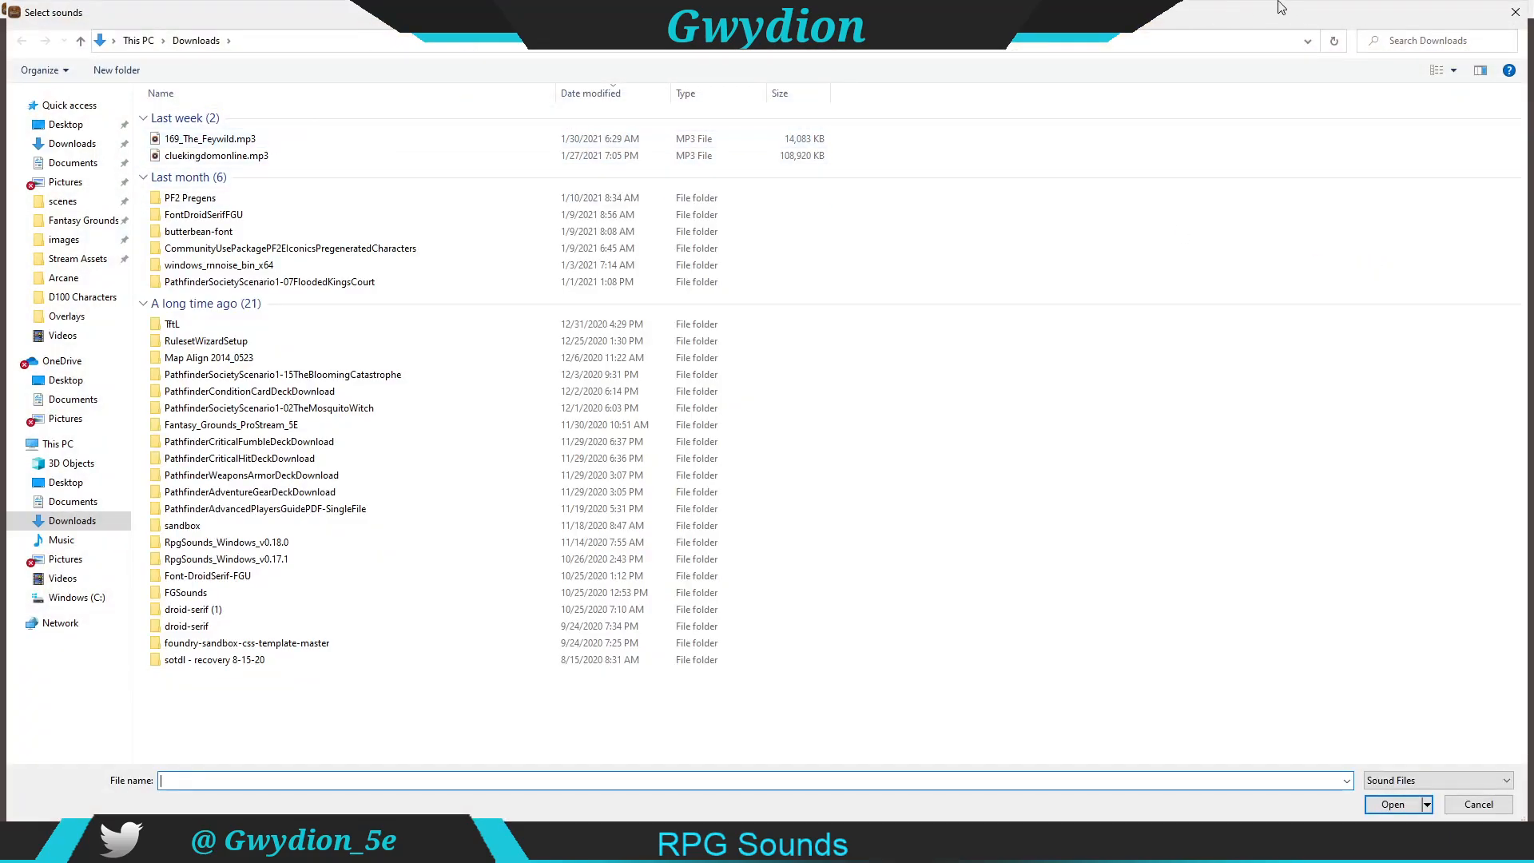
left_click(198, 143)
double_click(199, 144)
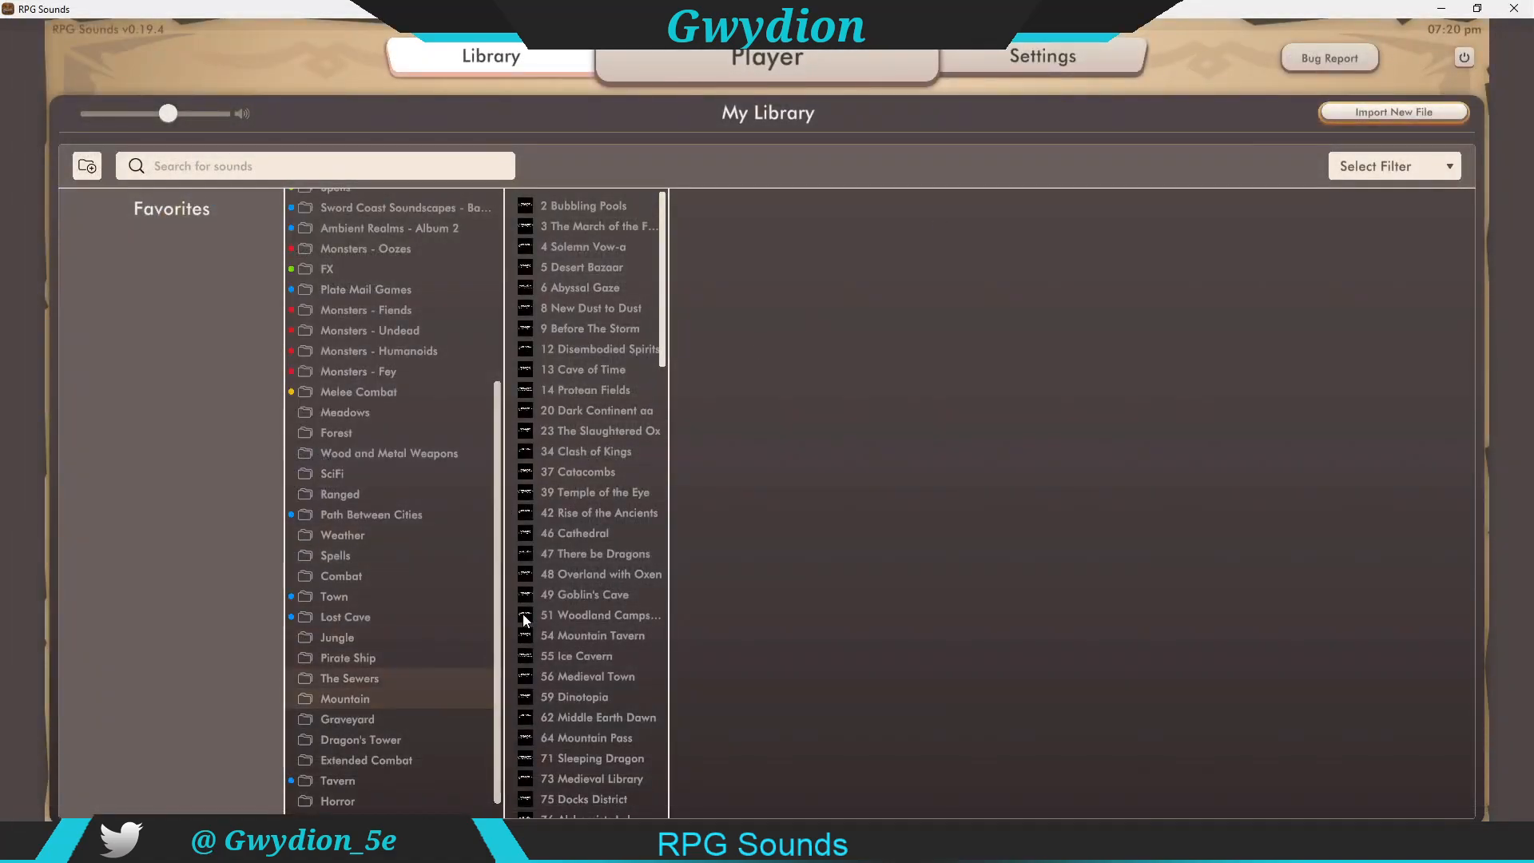
Step: Delete the imported 169 The Feywild sound from the end of the folder's sound list
left_click_drag(660, 289, 660, 770)
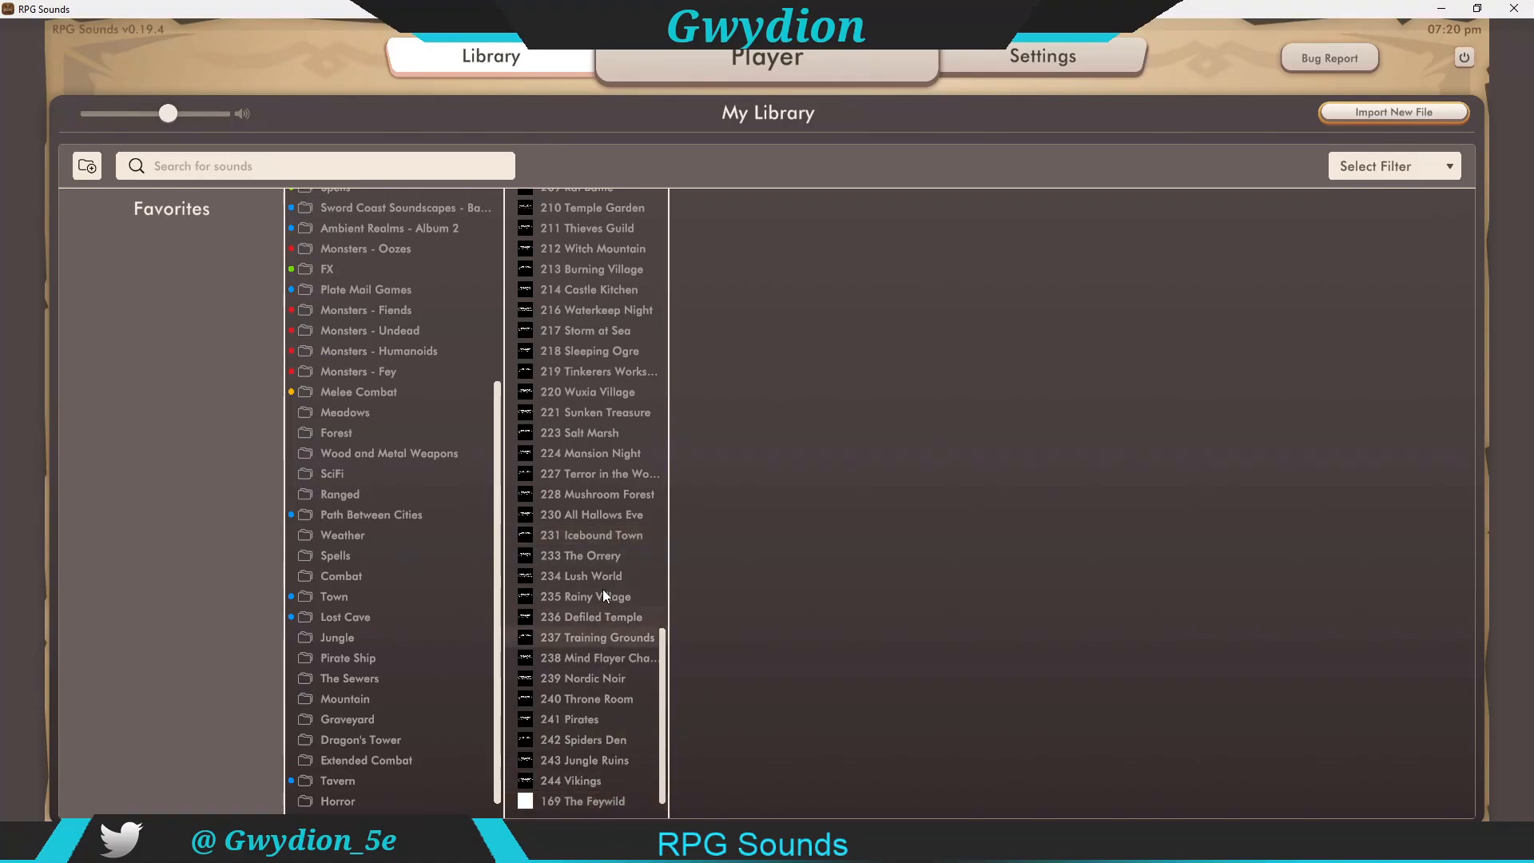
right_click(573, 800)
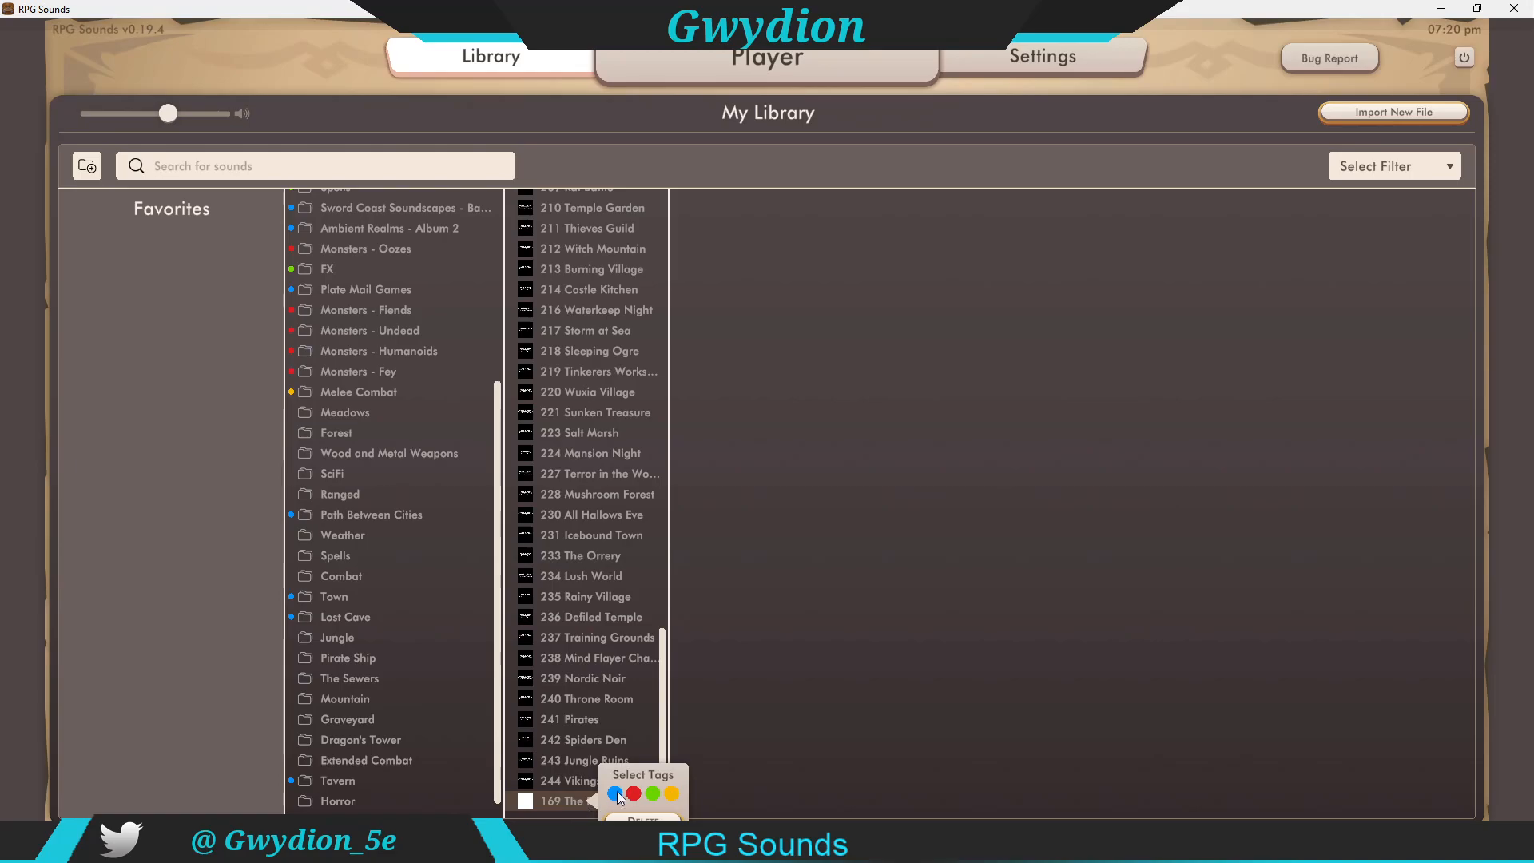
left_click(644, 818)
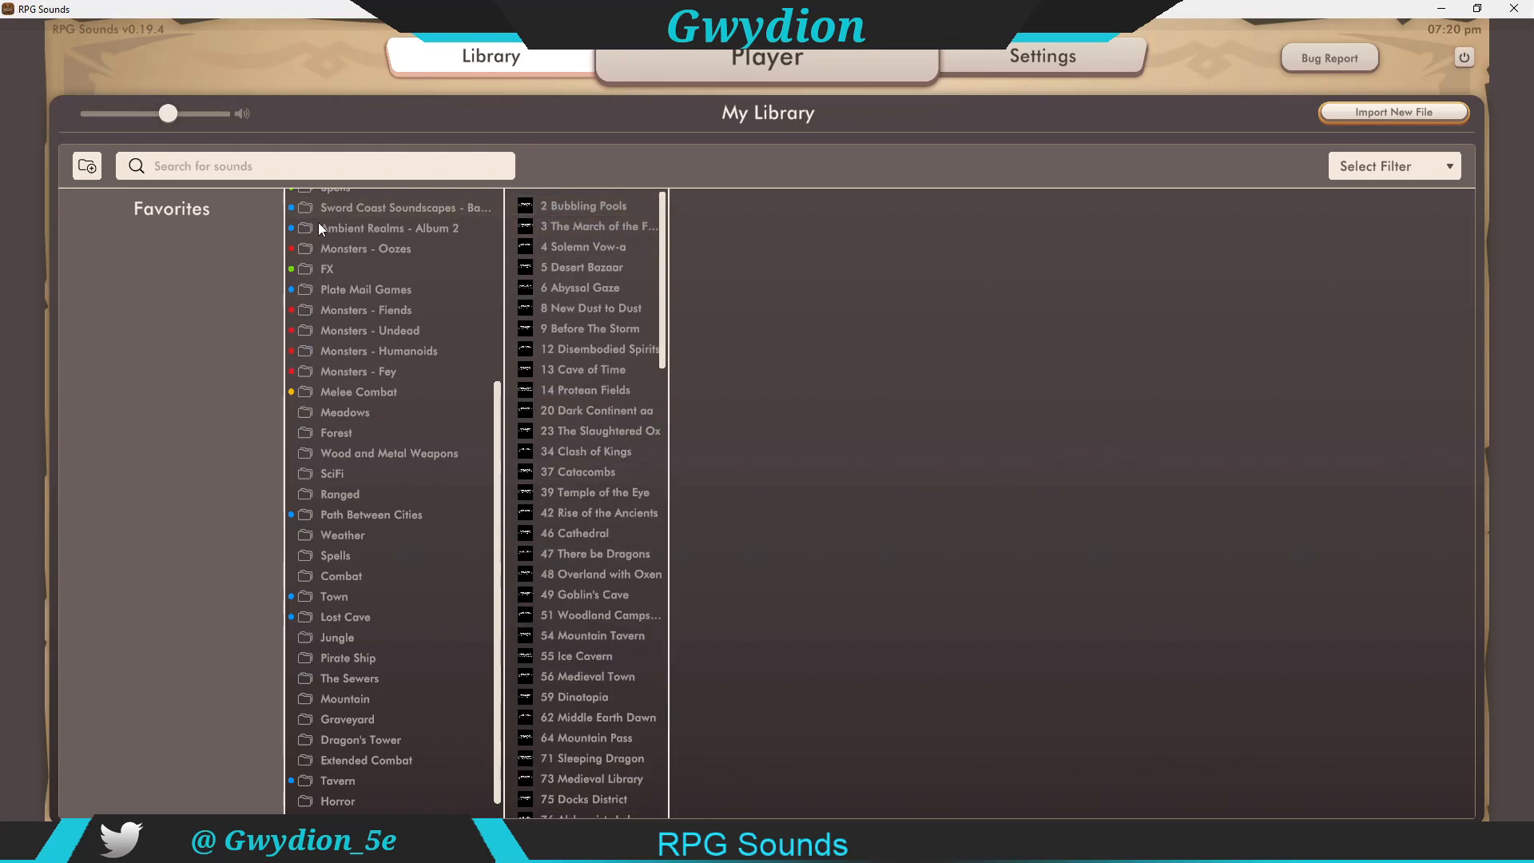
Step: Toggle color tags on the Tabletop Audio folder and mark it as a Favorite
left_click_drag(493, 426, 472, 236)
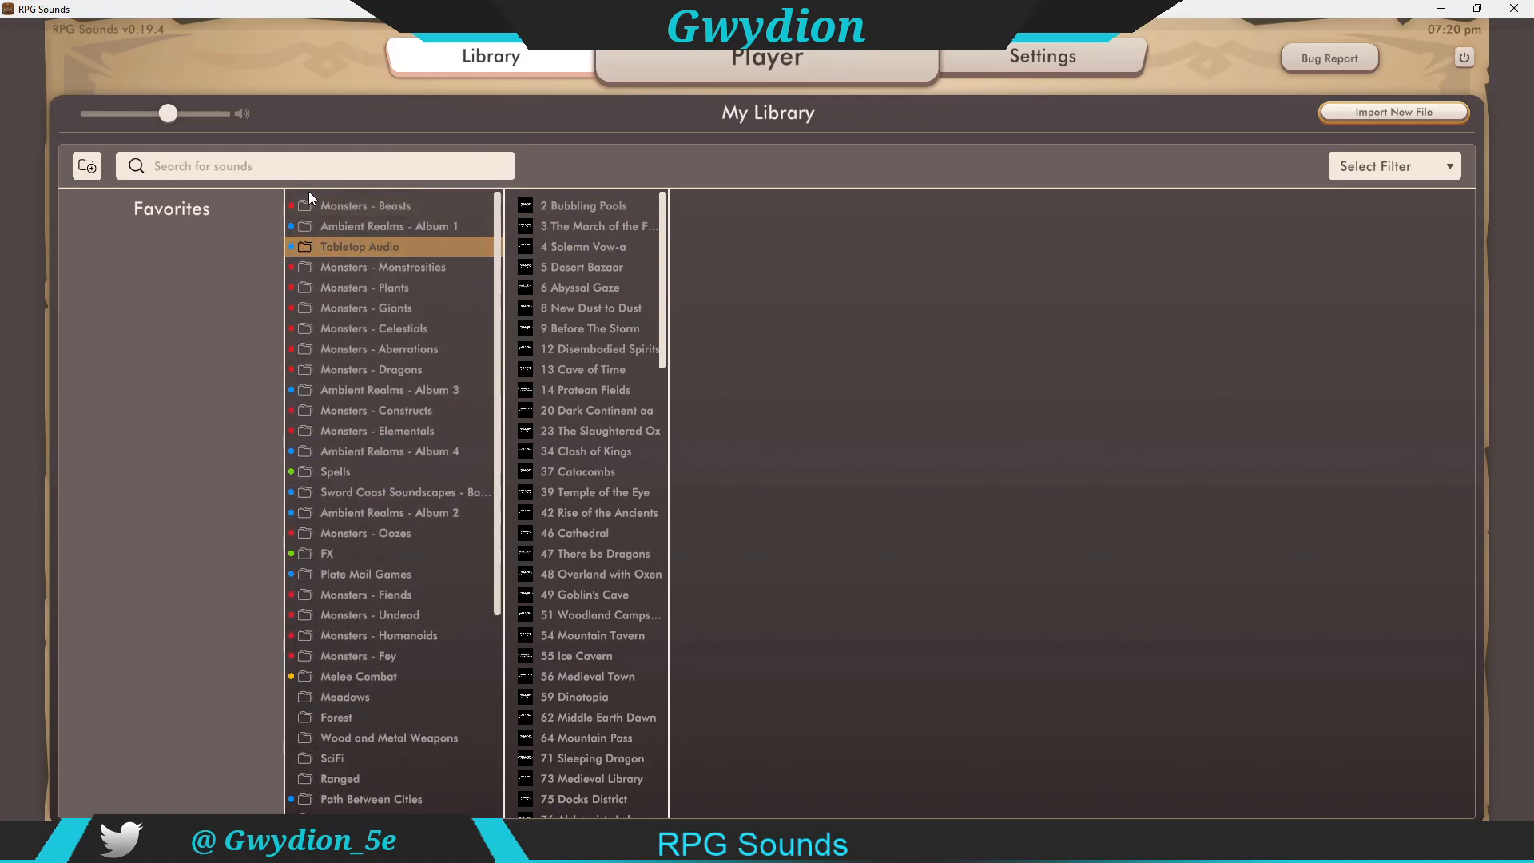
right_click(340, 247)
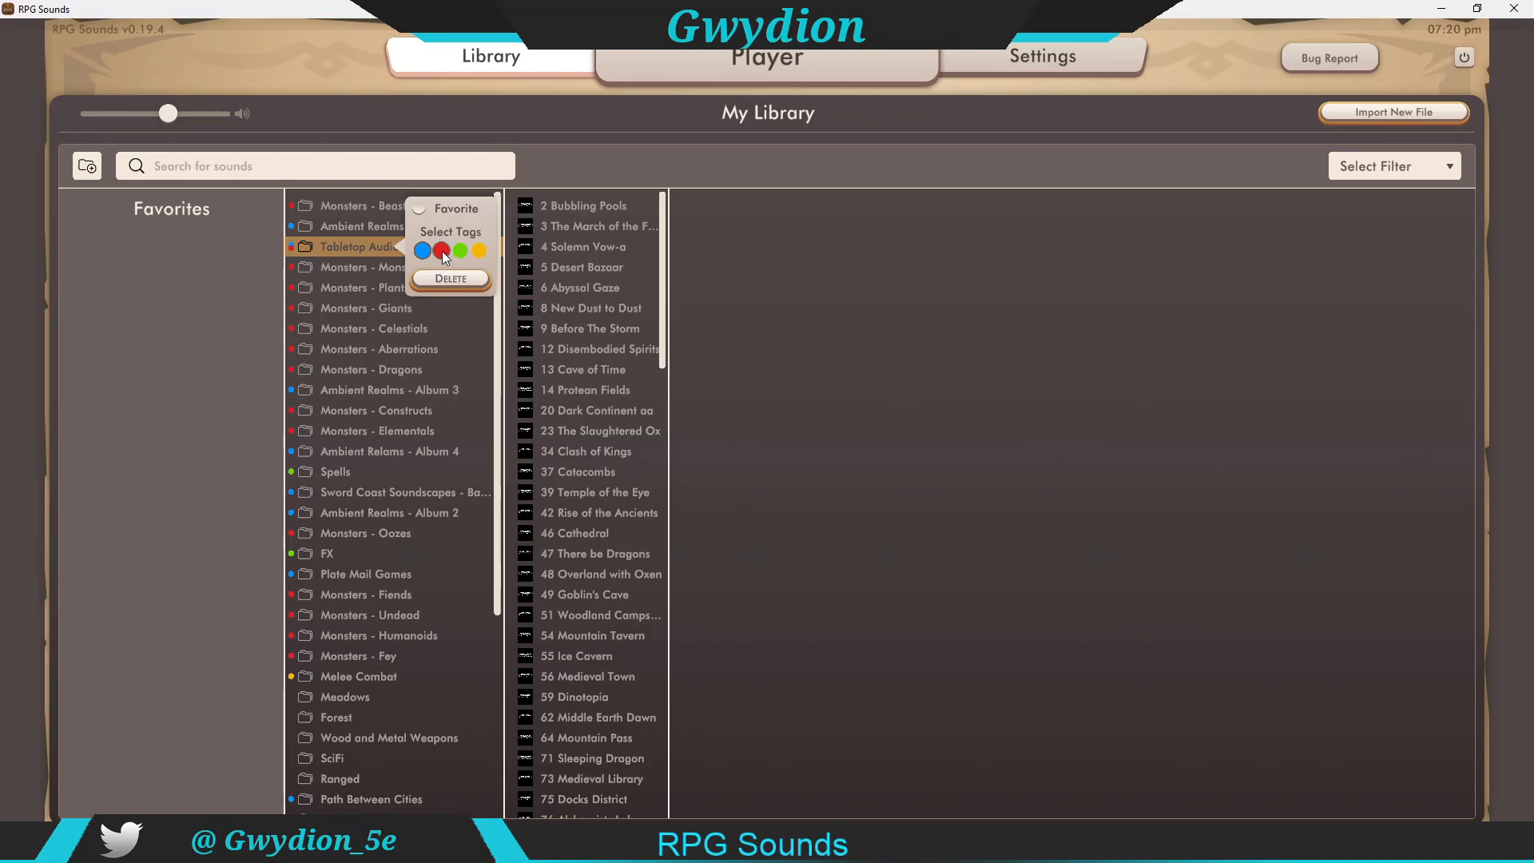
left_click(463, 252)
left_click(478, 251)
left_click(445, 251)
left_click(440, 209)
left_click(192, 344)
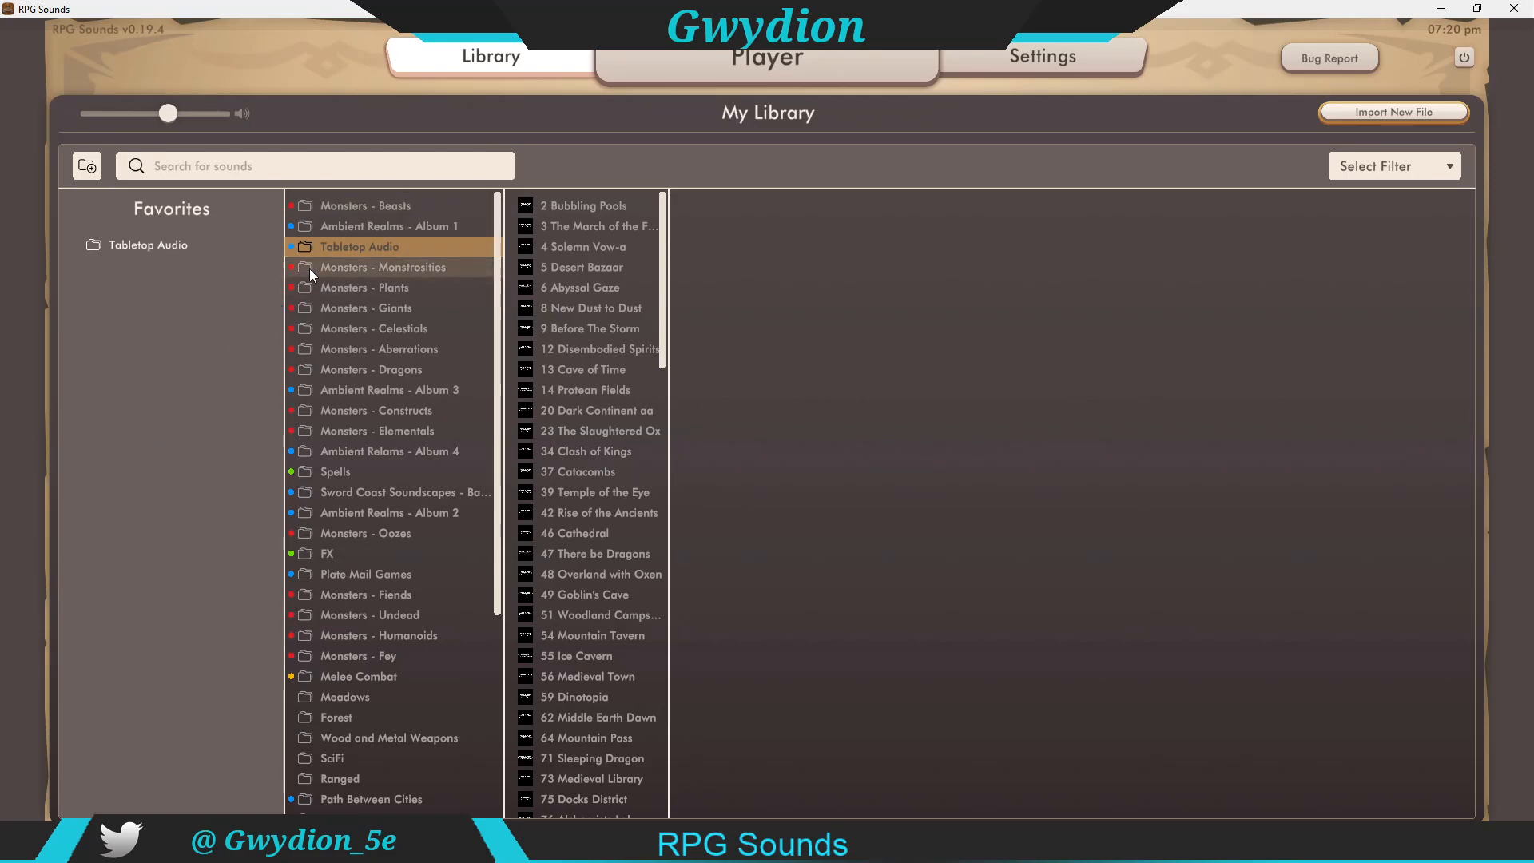
Step: Preview the 2 Bubbling Pools sound and open the cover image chooser, closing it without picking an image
left_click(342, 247)
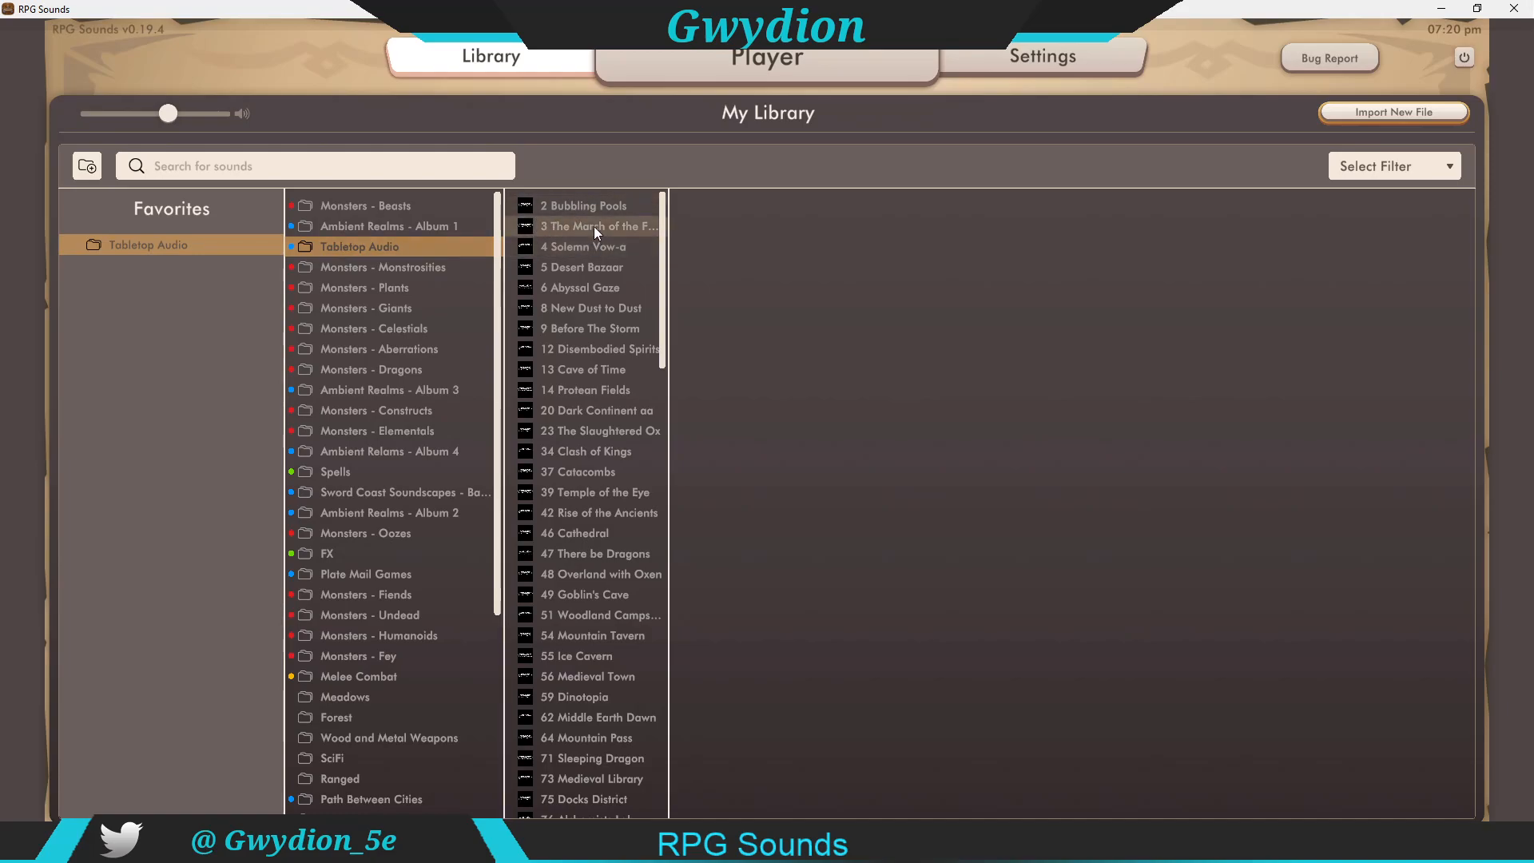
left_click(588, 206)
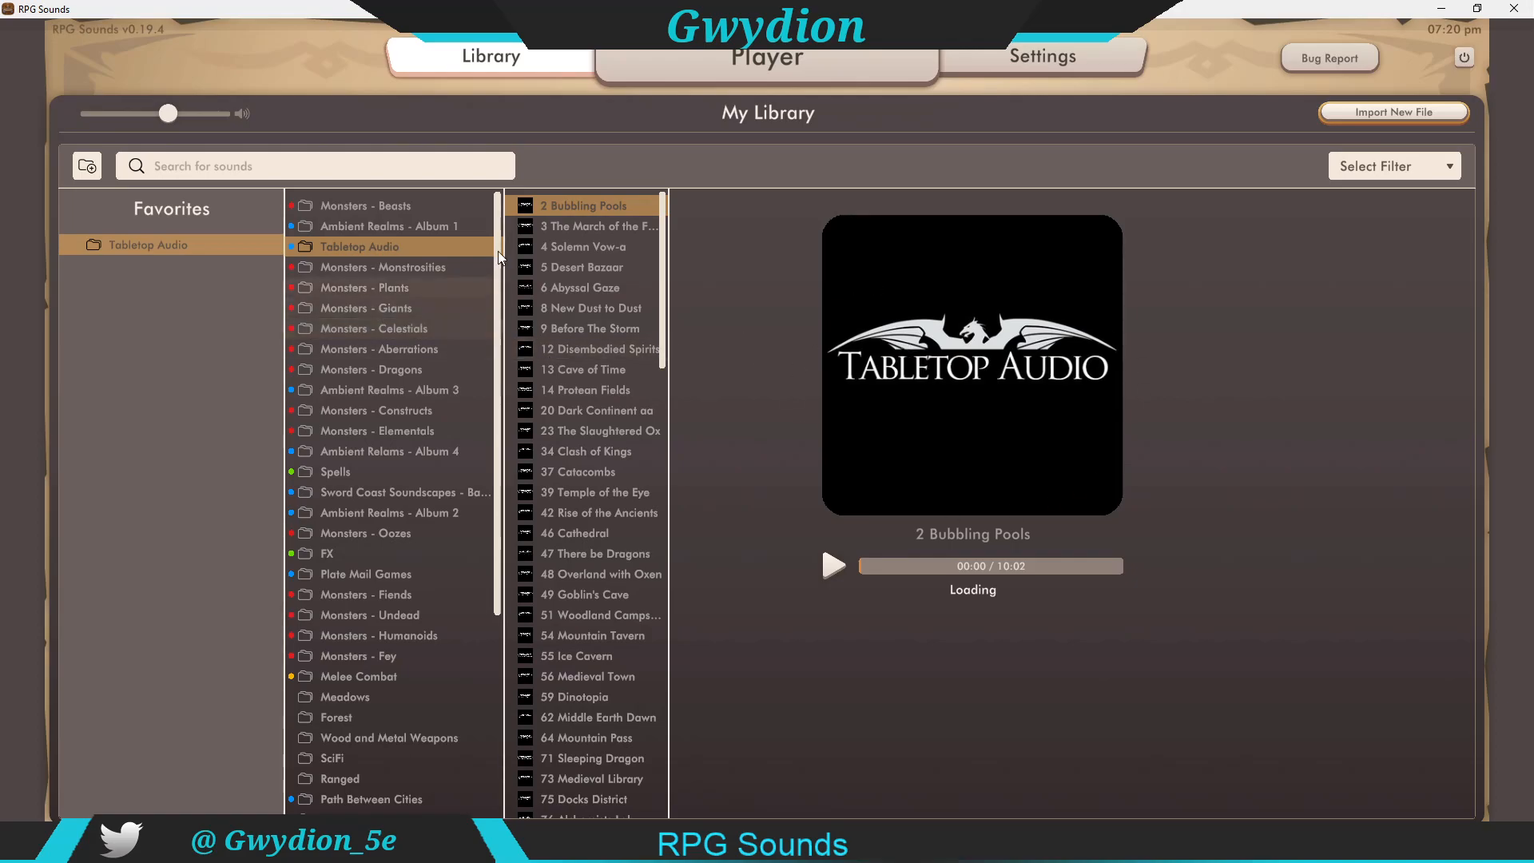
left_click(1068, 405)
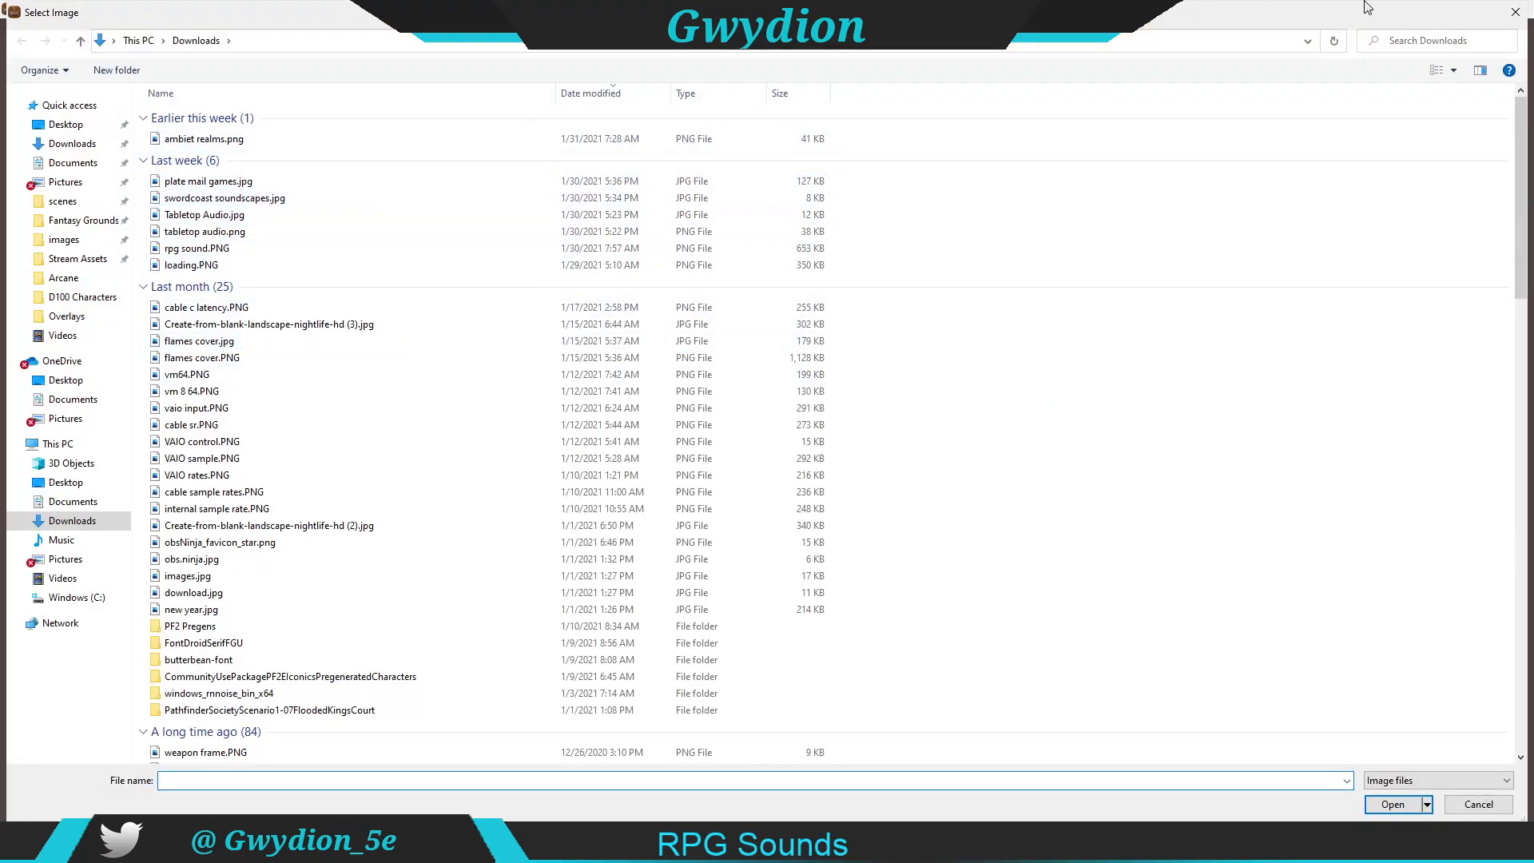
left_click(1515, 12)
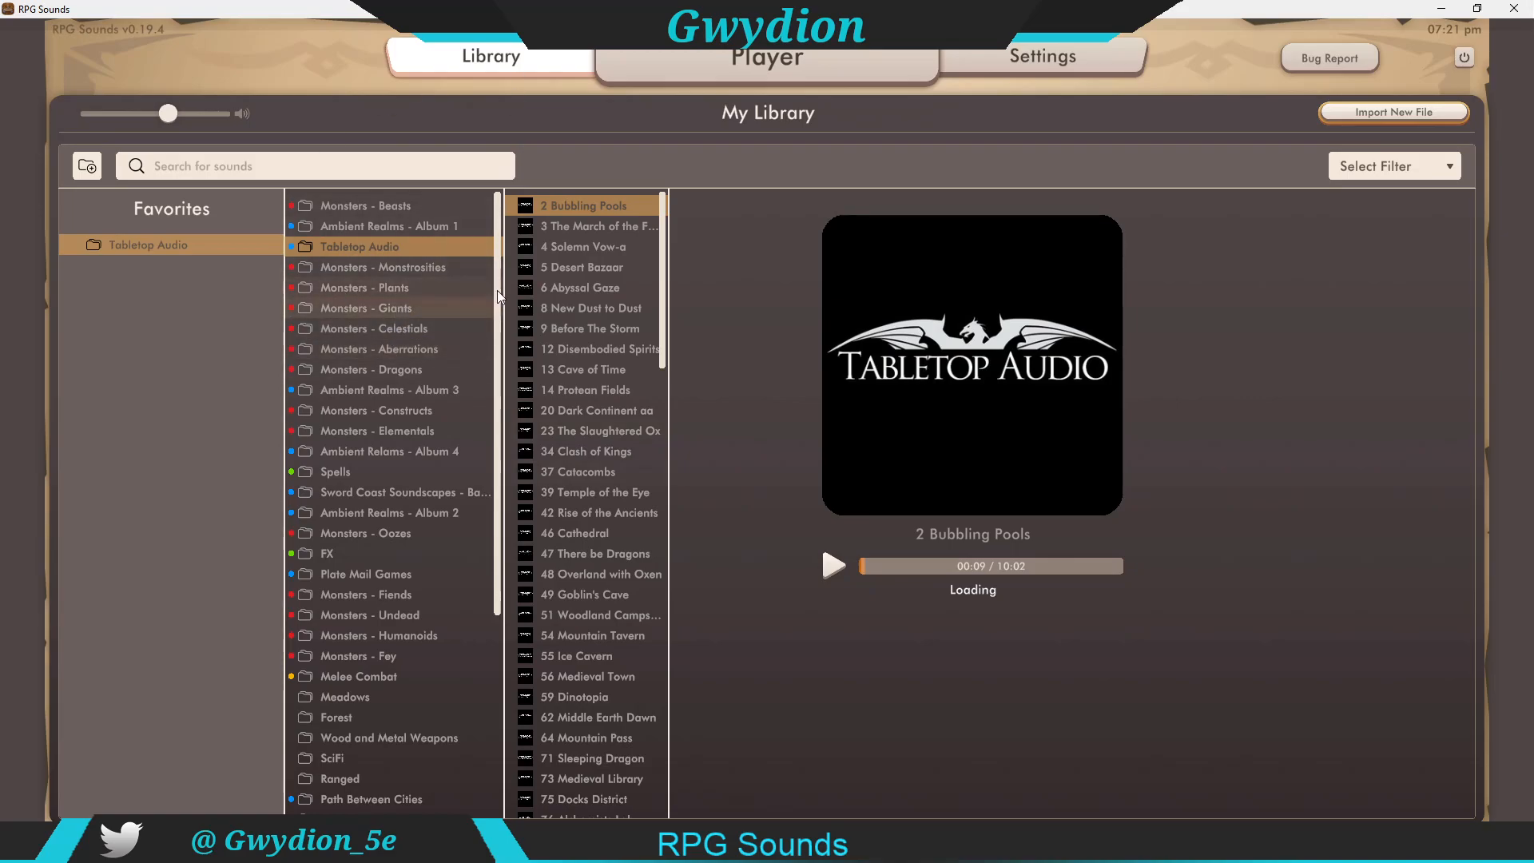
Step: Switch to the Player view and filter the library folders to the blue tag
left_click_drag(501, 286, 494, 474)
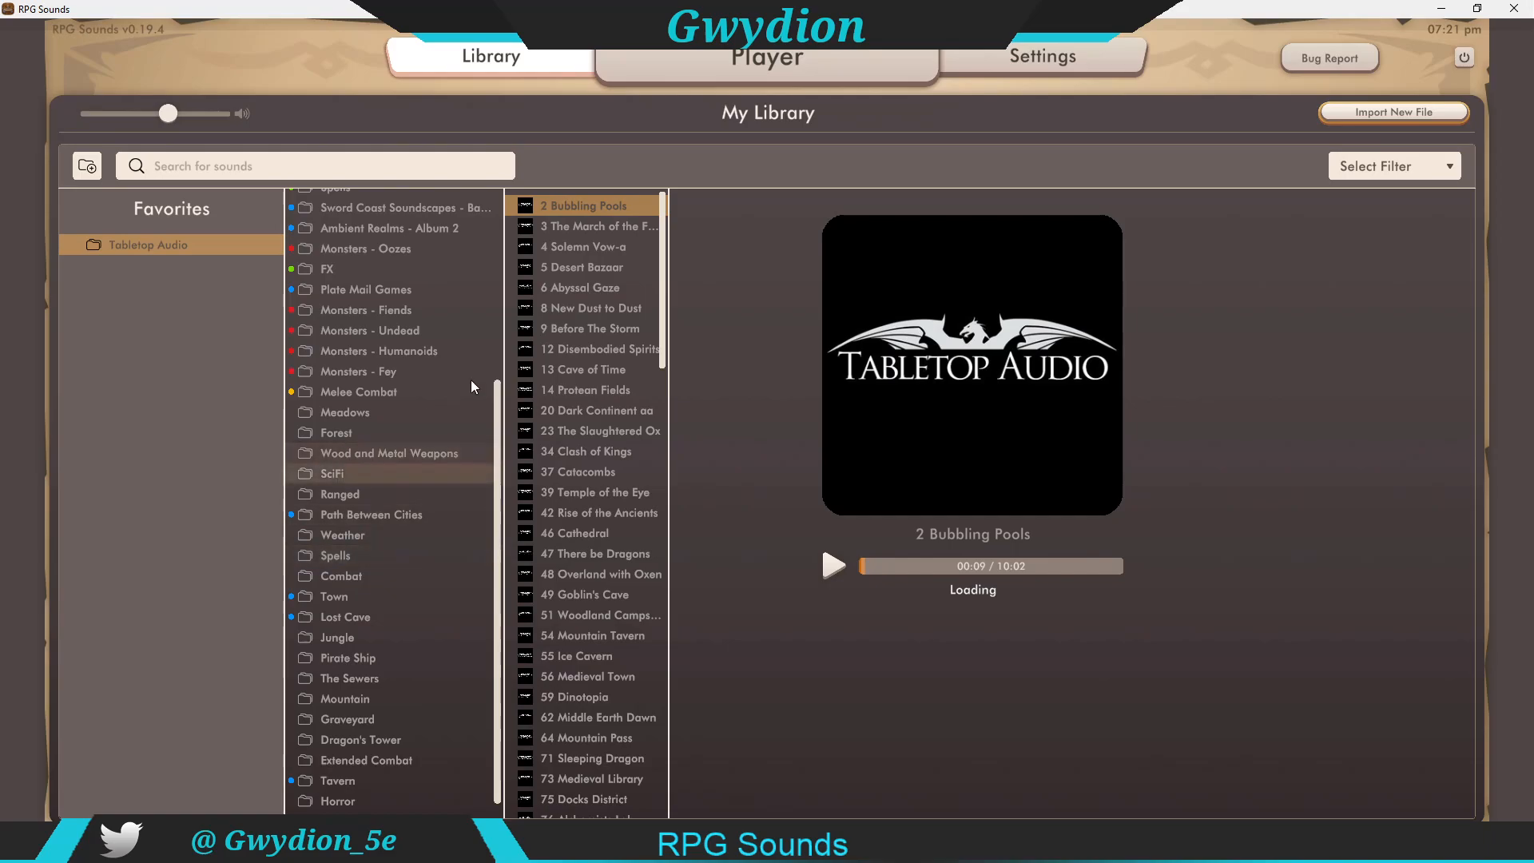
left_click(808, 54)
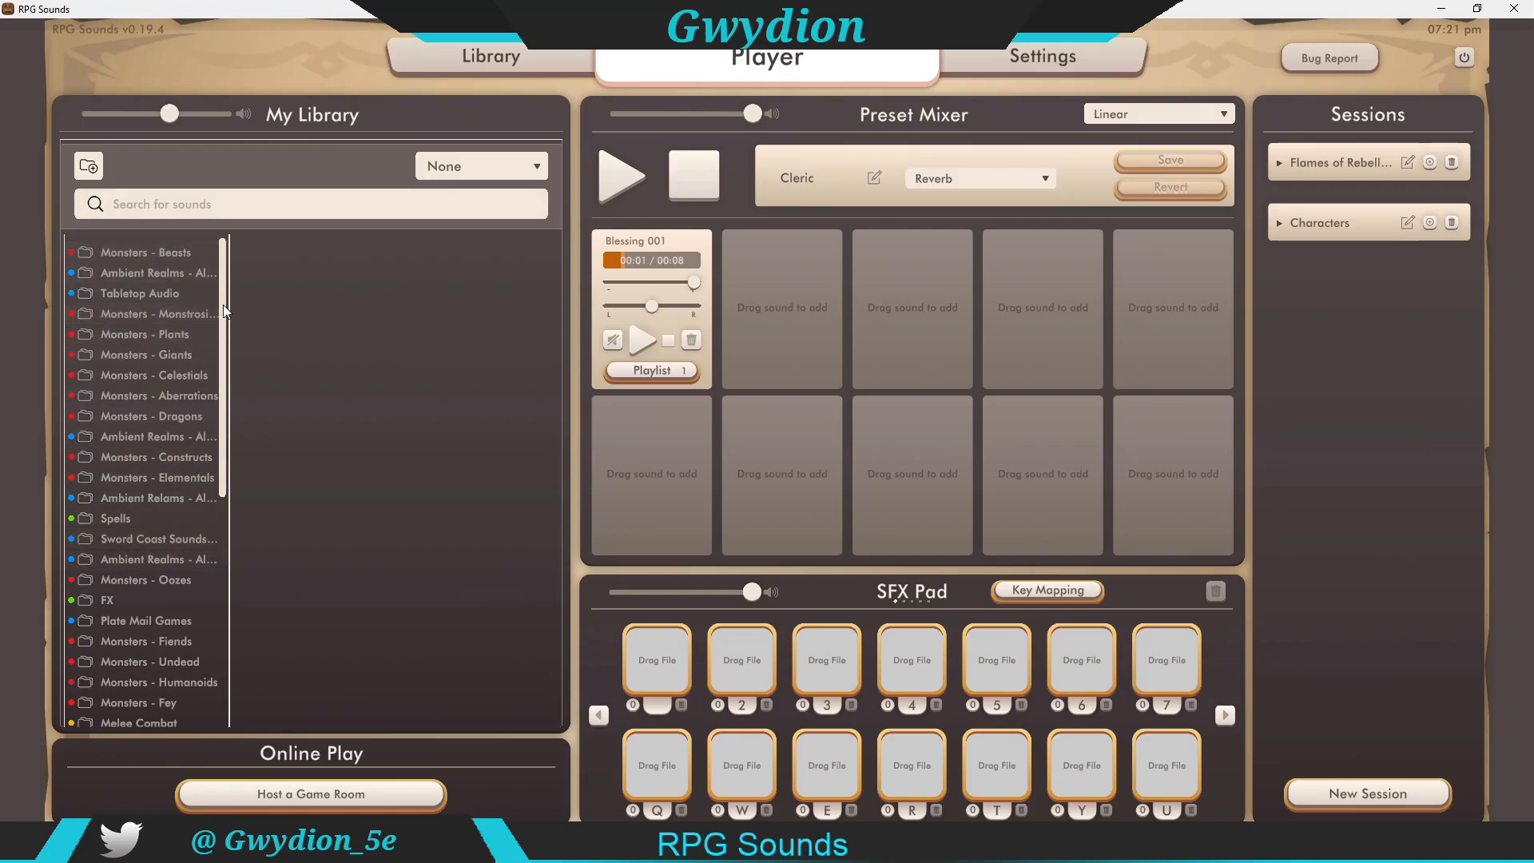
scroll(207, 511, "down", 8)
scroll(206, 546, "up", 8)
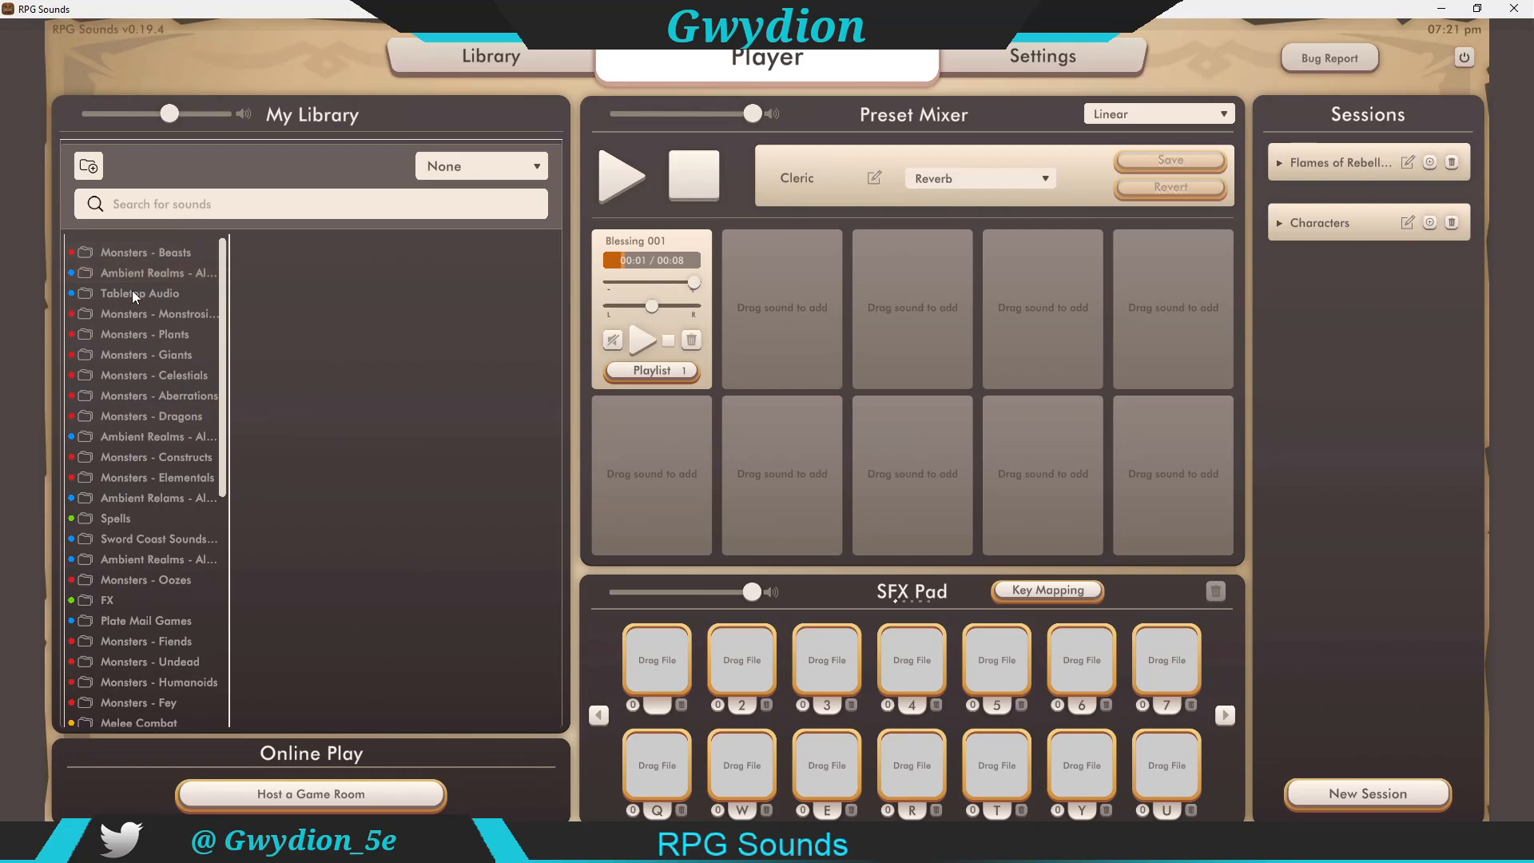
left_click(476, 170)
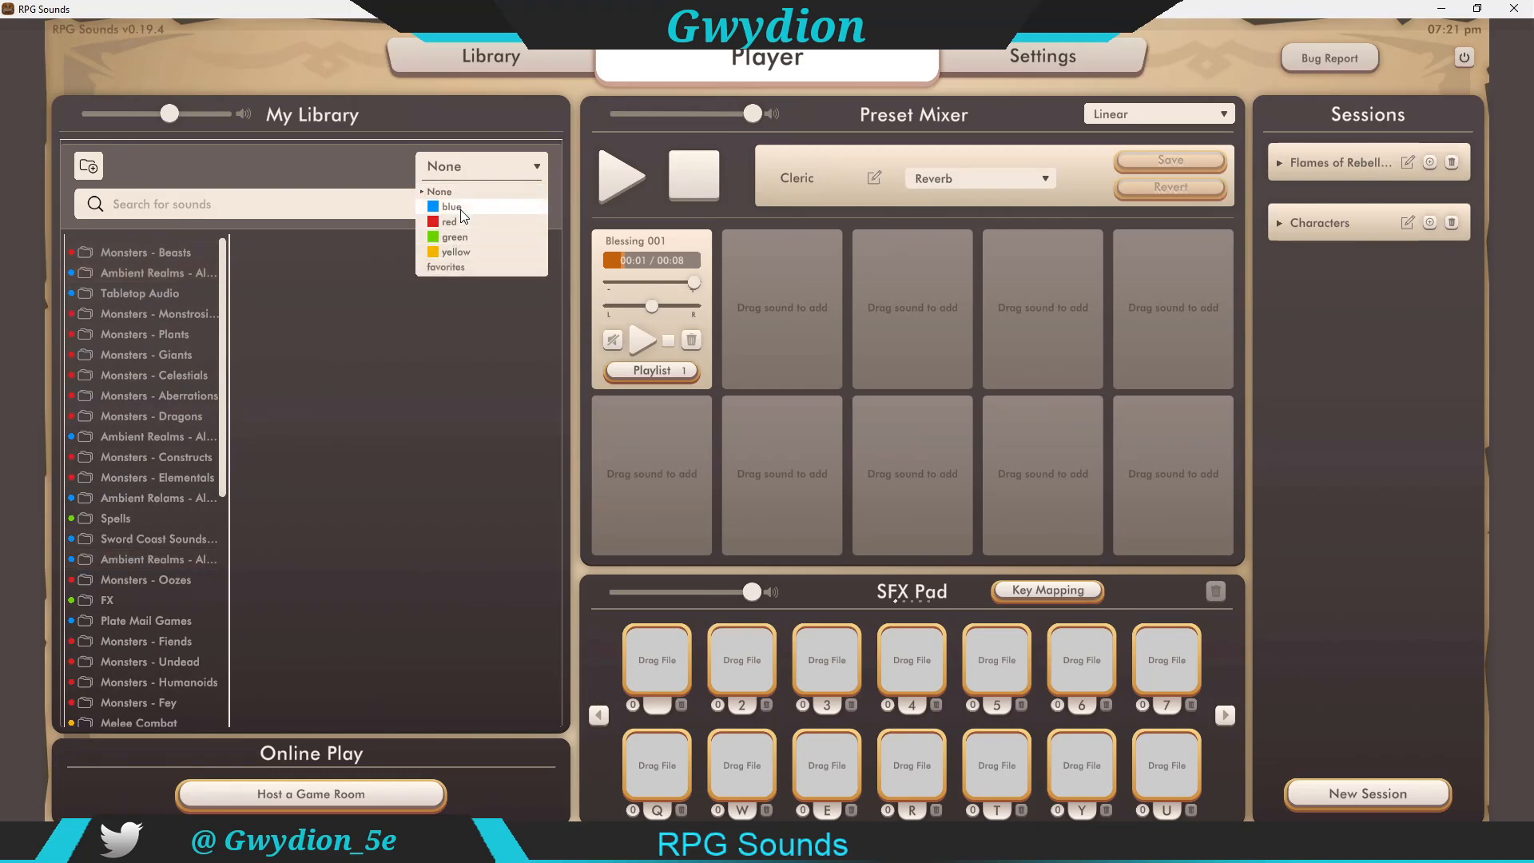
left_click(451, 206)
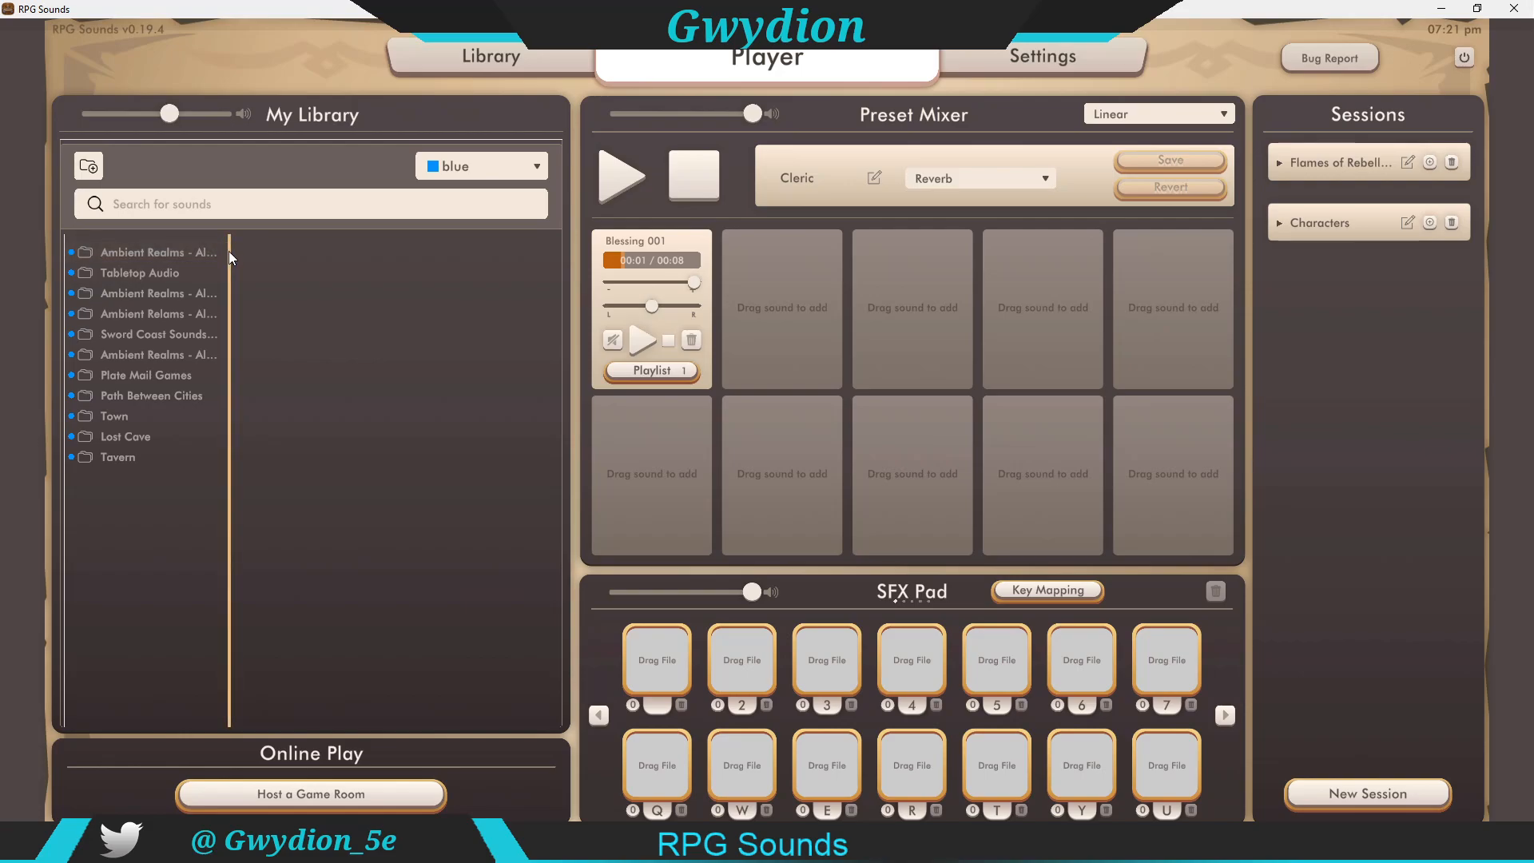
Step: Resize the library folder column and open the Plate Mail Games folder
left_click_drag(230, 264, 550, 270)
left_click_drag(535, 267, 260, 273)
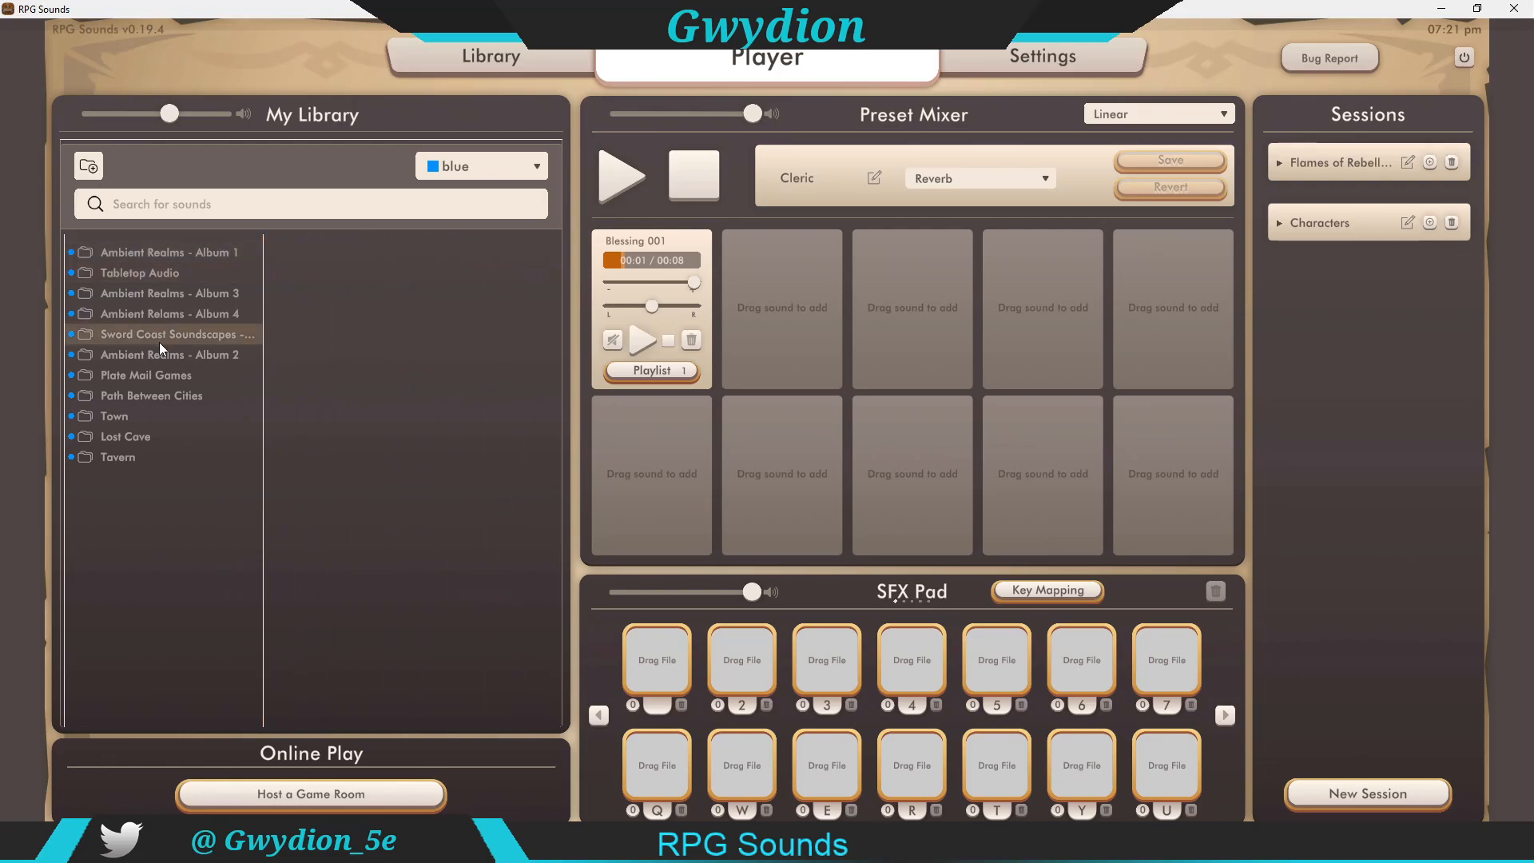
left_click(137, 372)
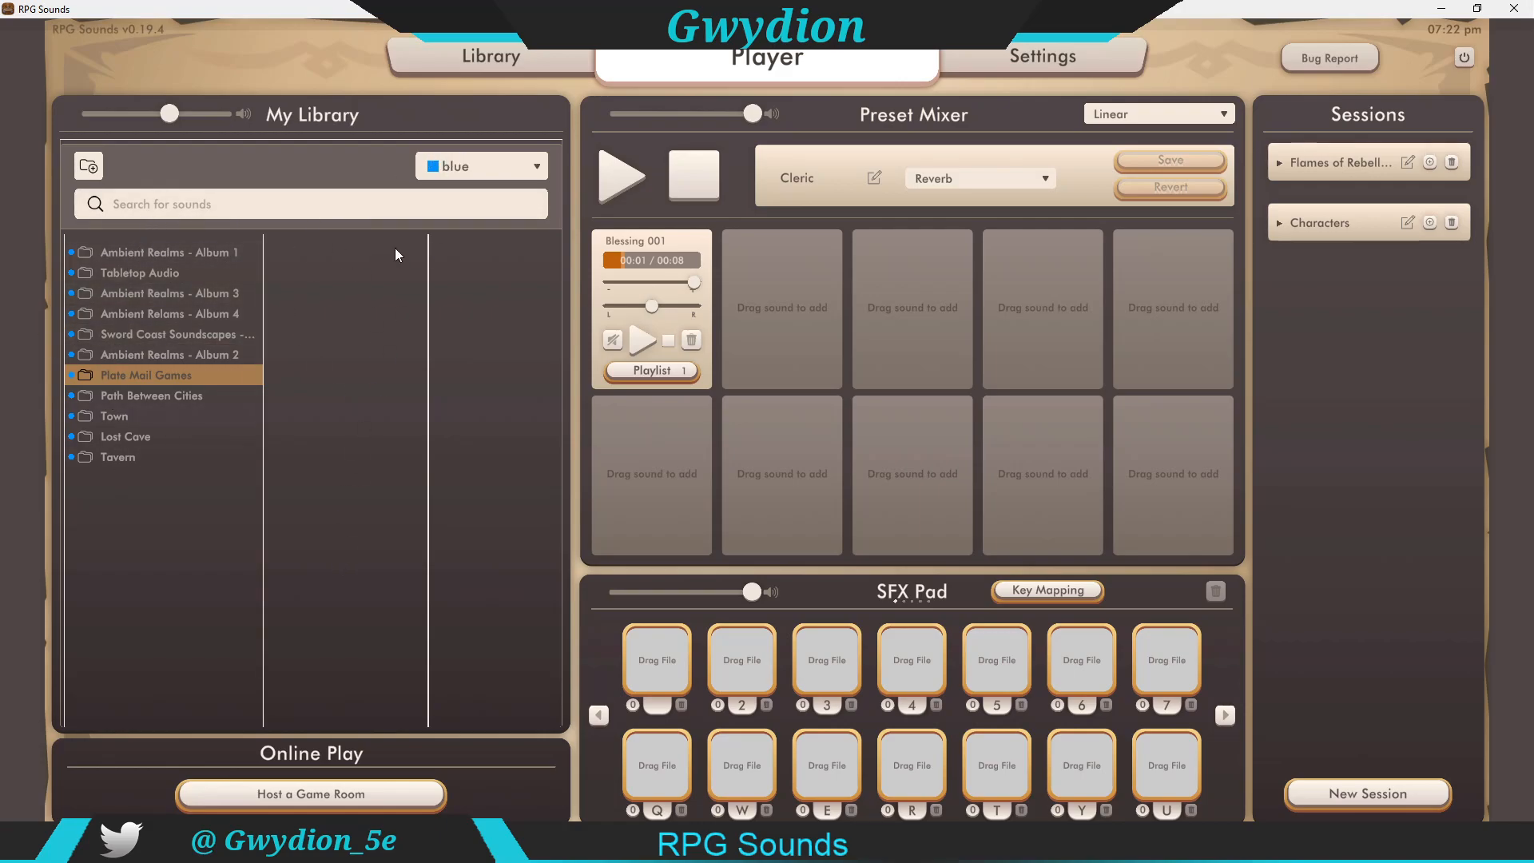
Step: Clear the library filter to None and preview the 04 Lichs Tomb sound
left_click(508, 169)
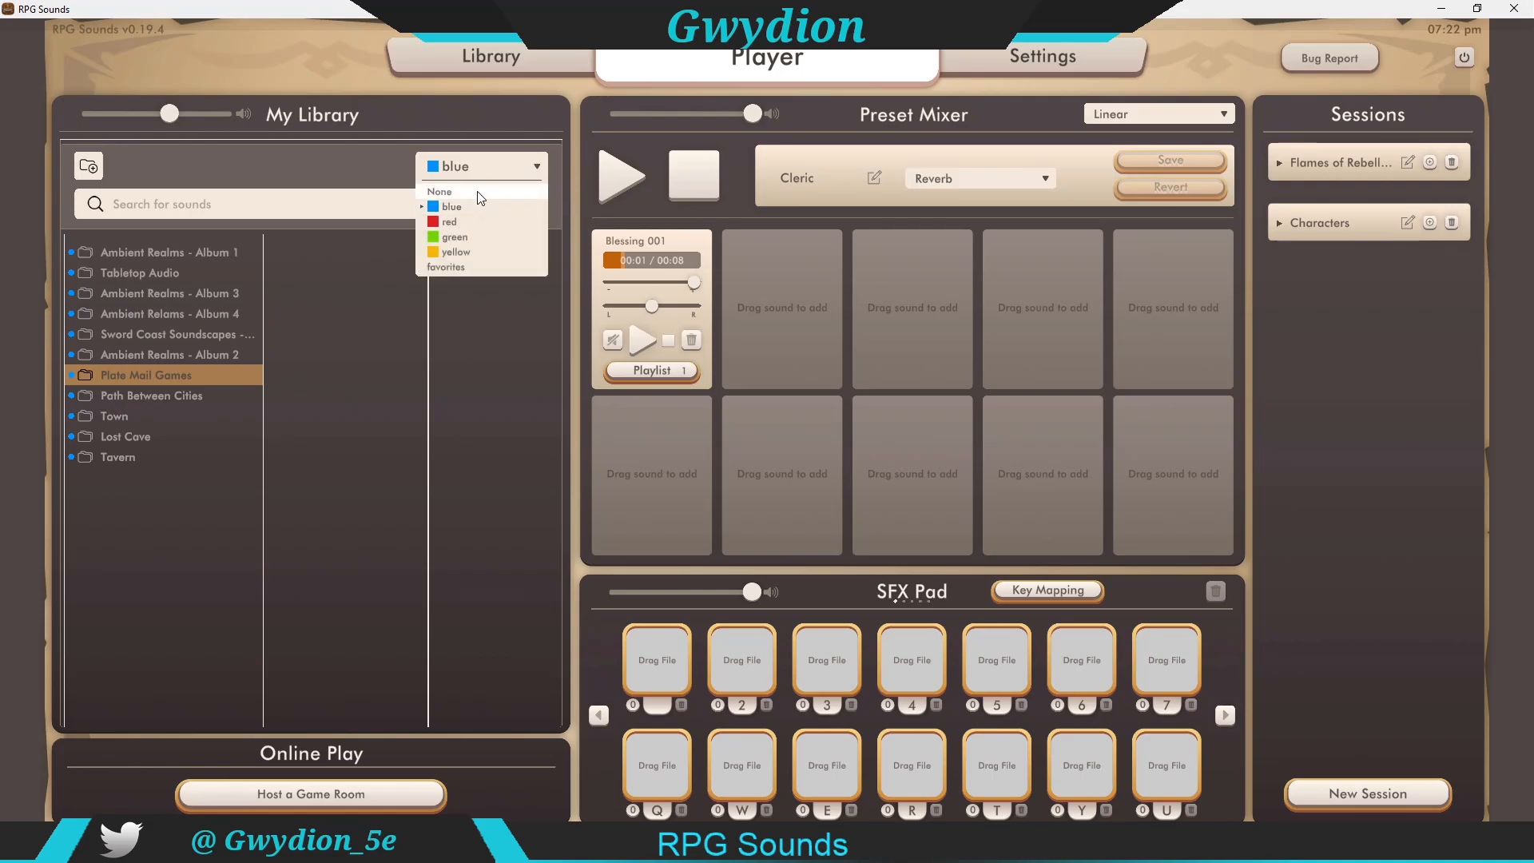
left_click(477, 191)
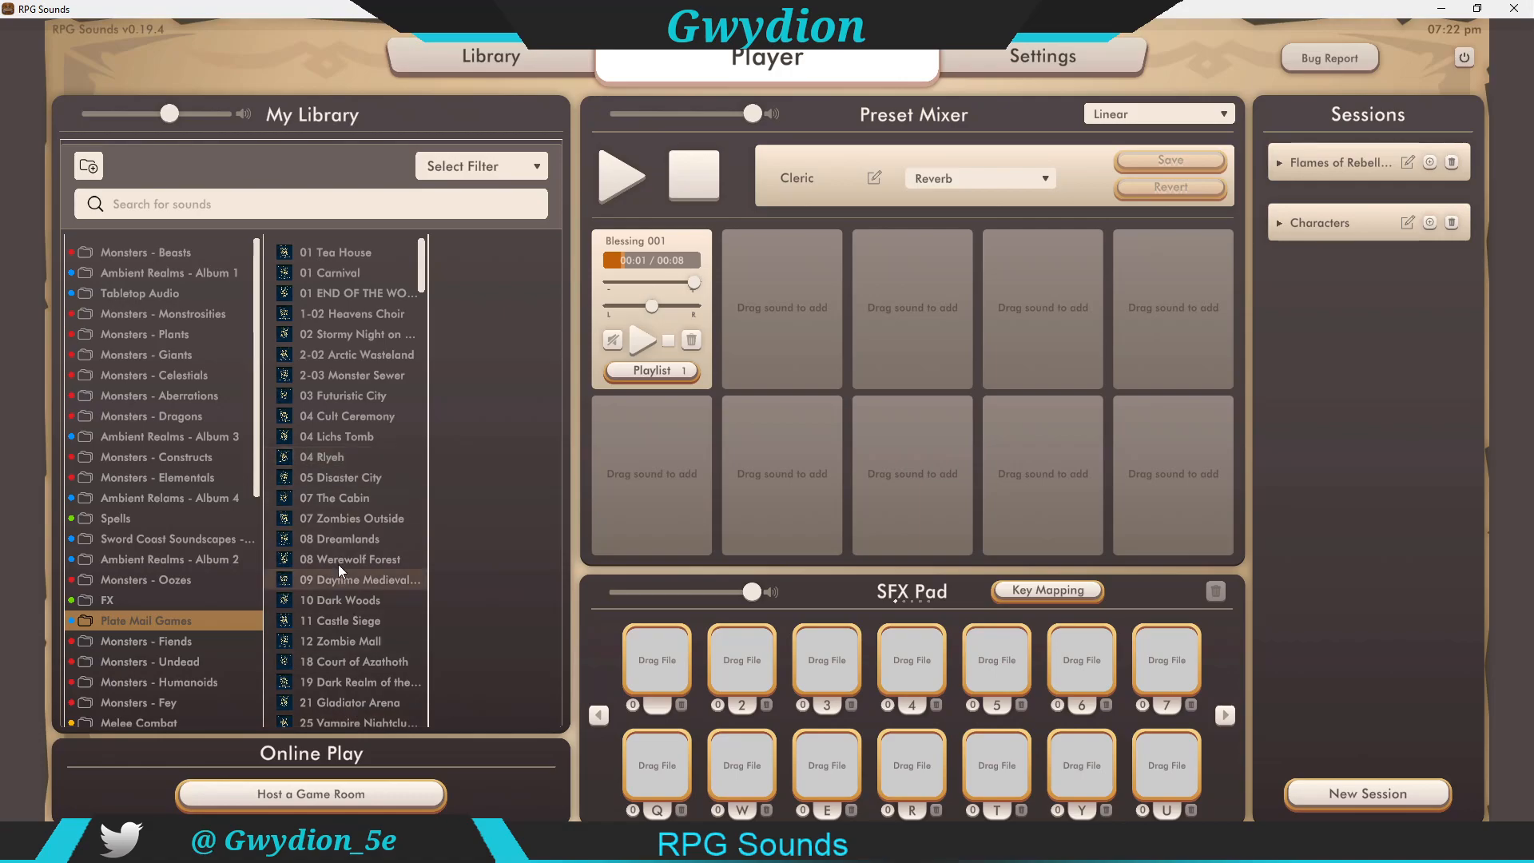
left_click(340, 438)
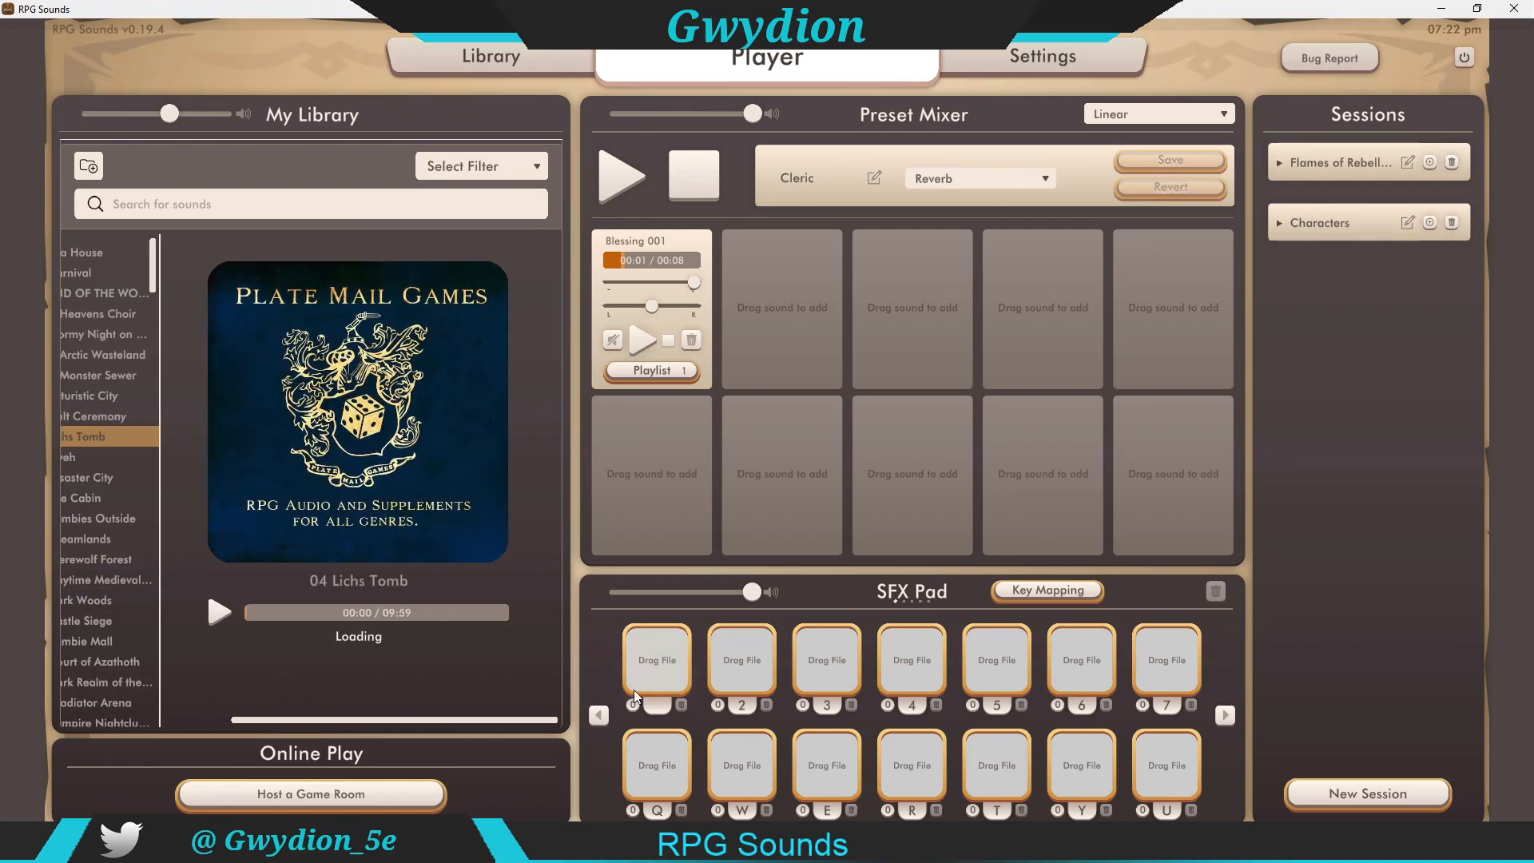
left_click_drag(280, 723, 124, 703)
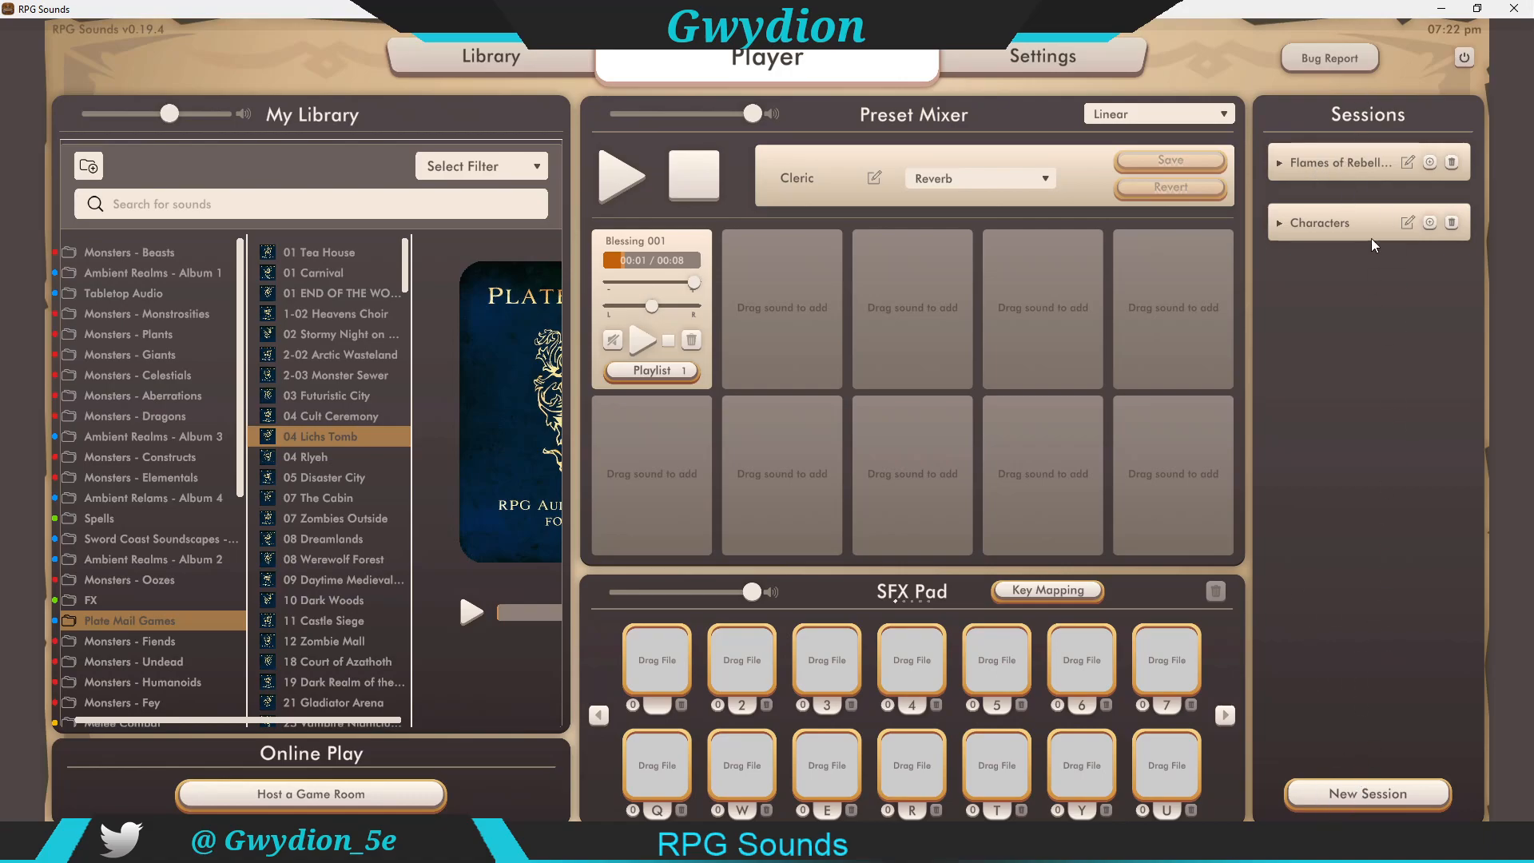
Step: Create a new session and name it Stream Session
left_click(1362, 796)
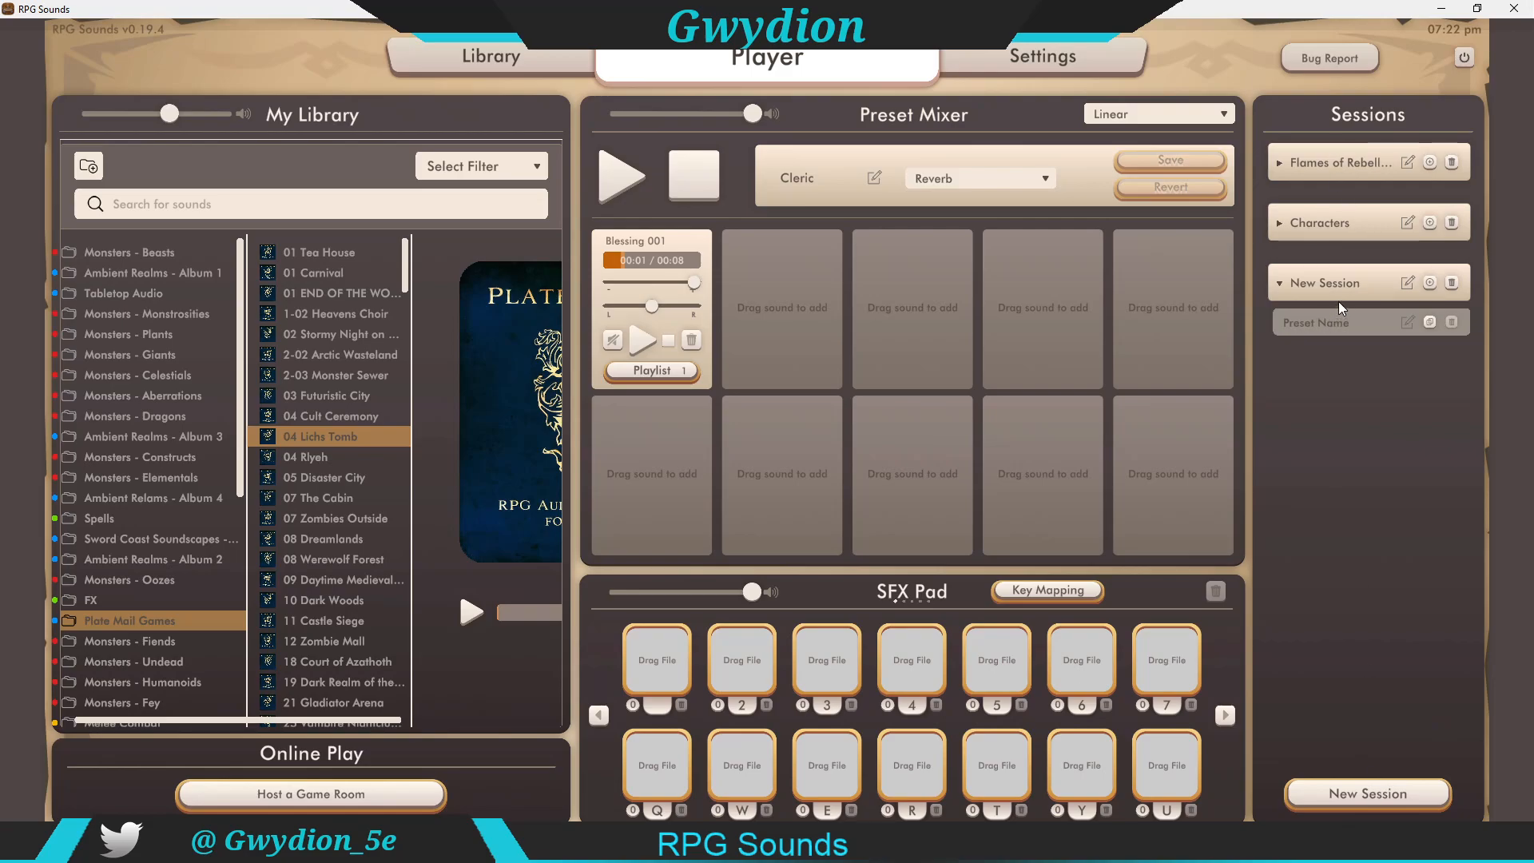
double_click(1337, 280)
type("Stream Session")
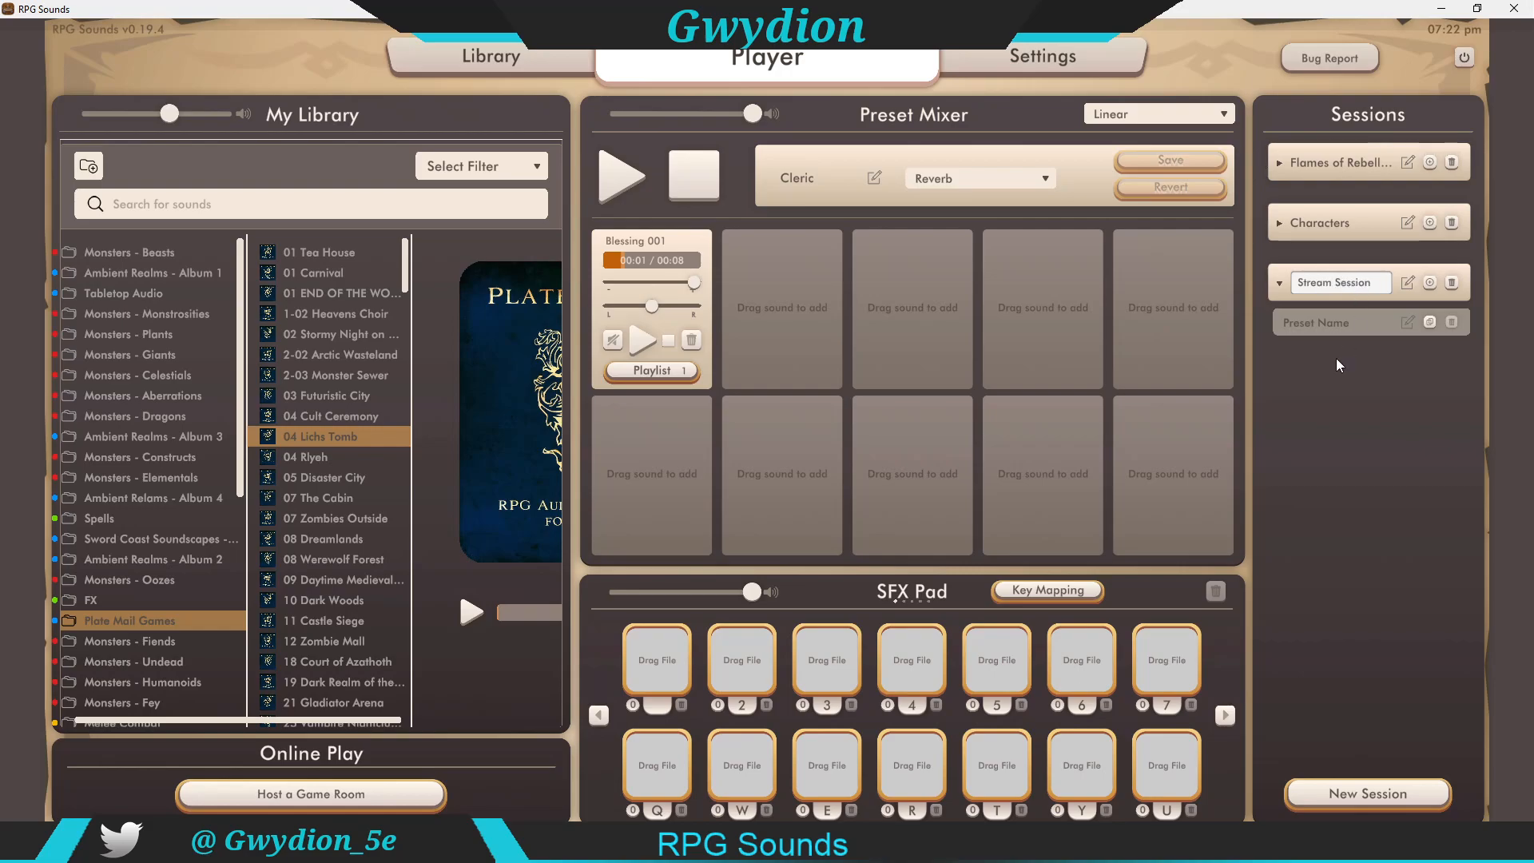
key("Return")
Step: Select the session's preset and examine the mixer volume and fade curve options
left_click(1330, 315)
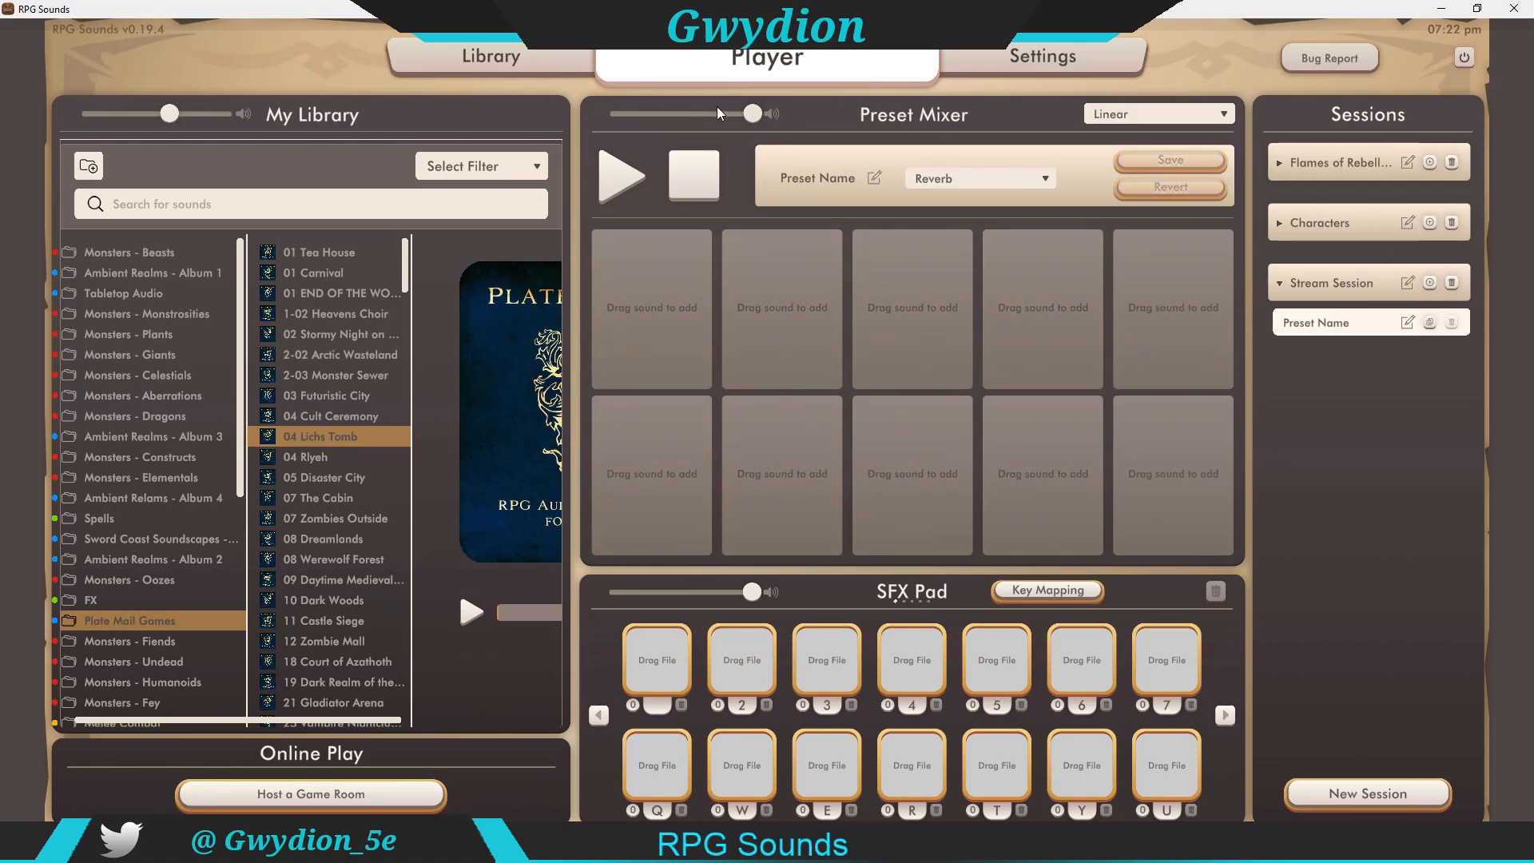
left_click_drag(751, 114, 662, 114)
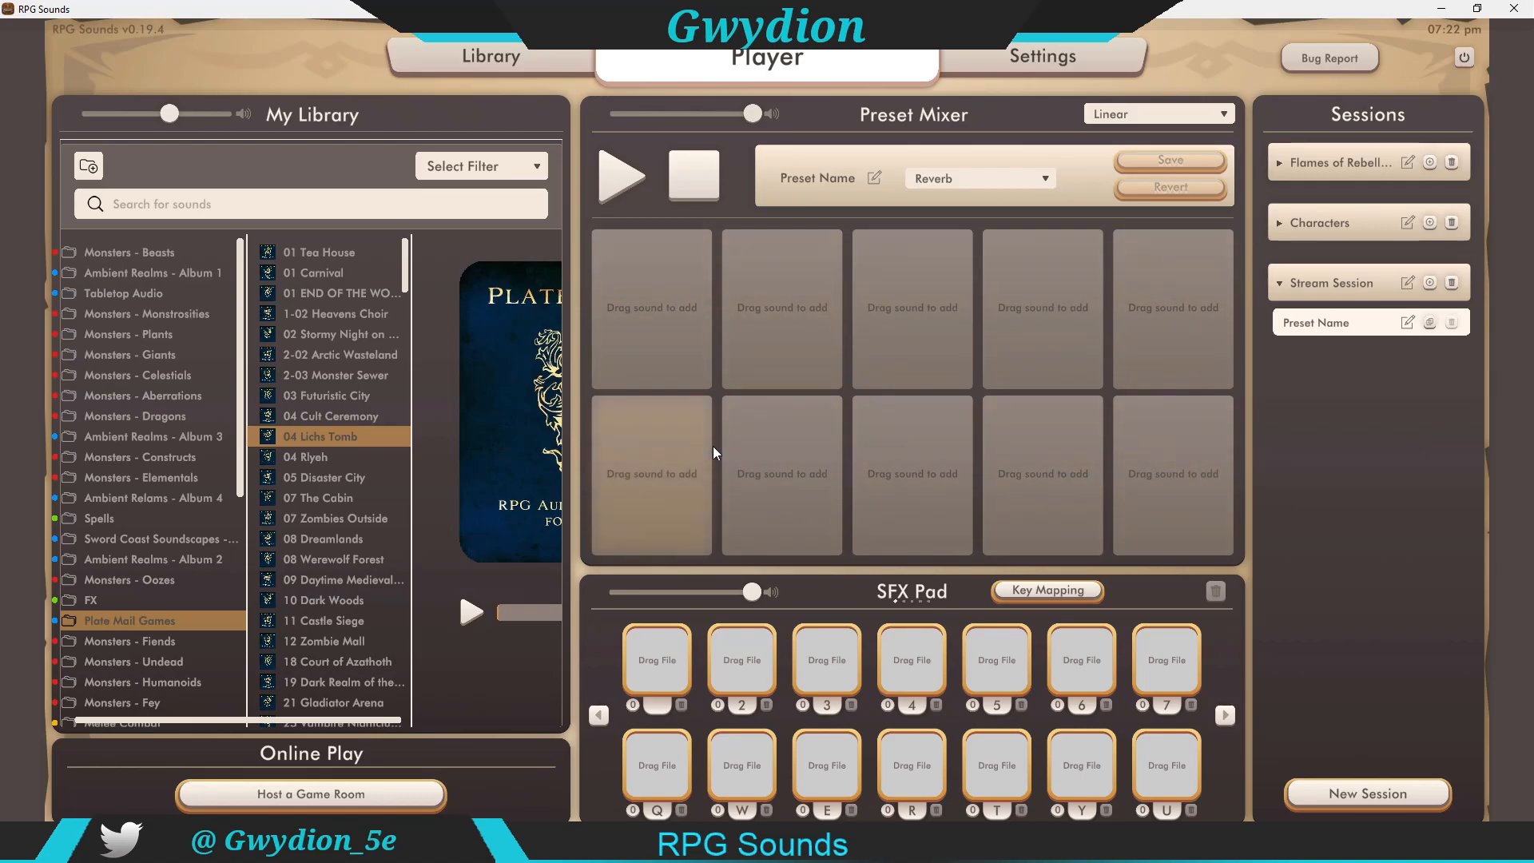
left_click(1217, 114)
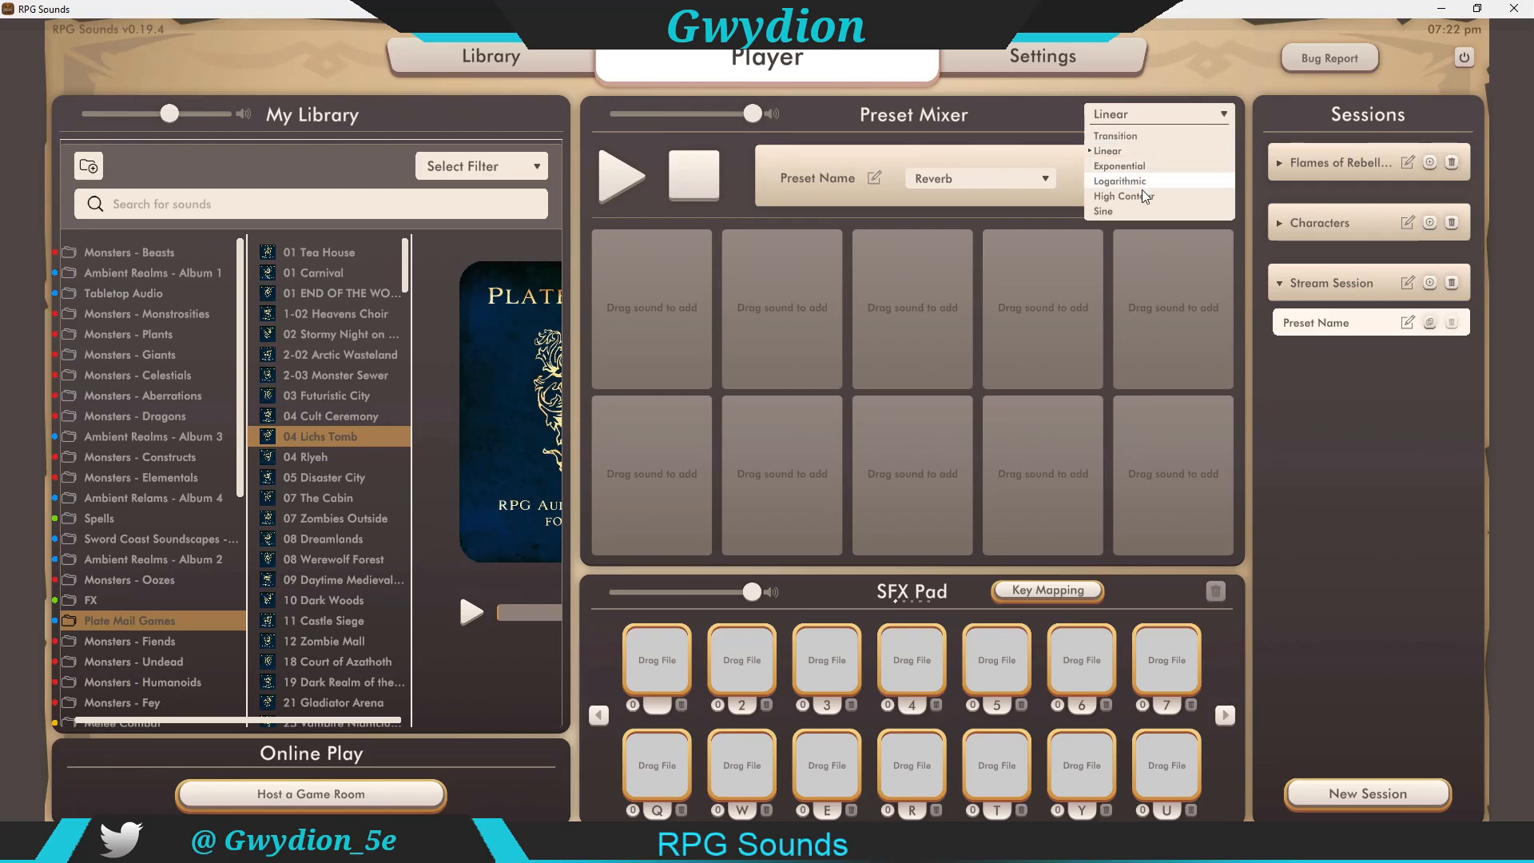
left_click(1225, 117)
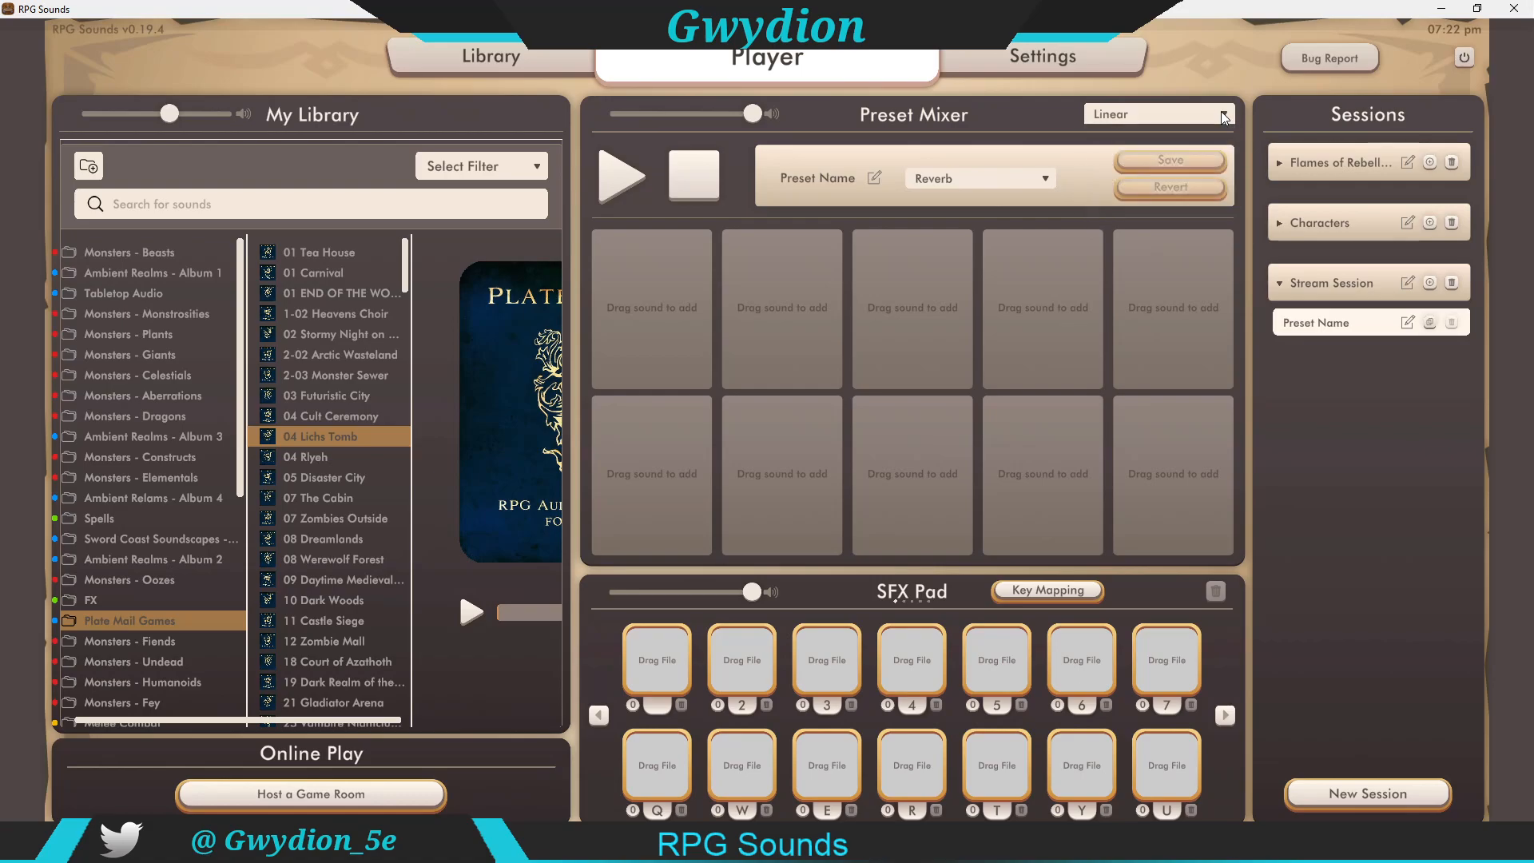
Step: Browse the reverb environment options available for the preset
left_click(1048, 176)
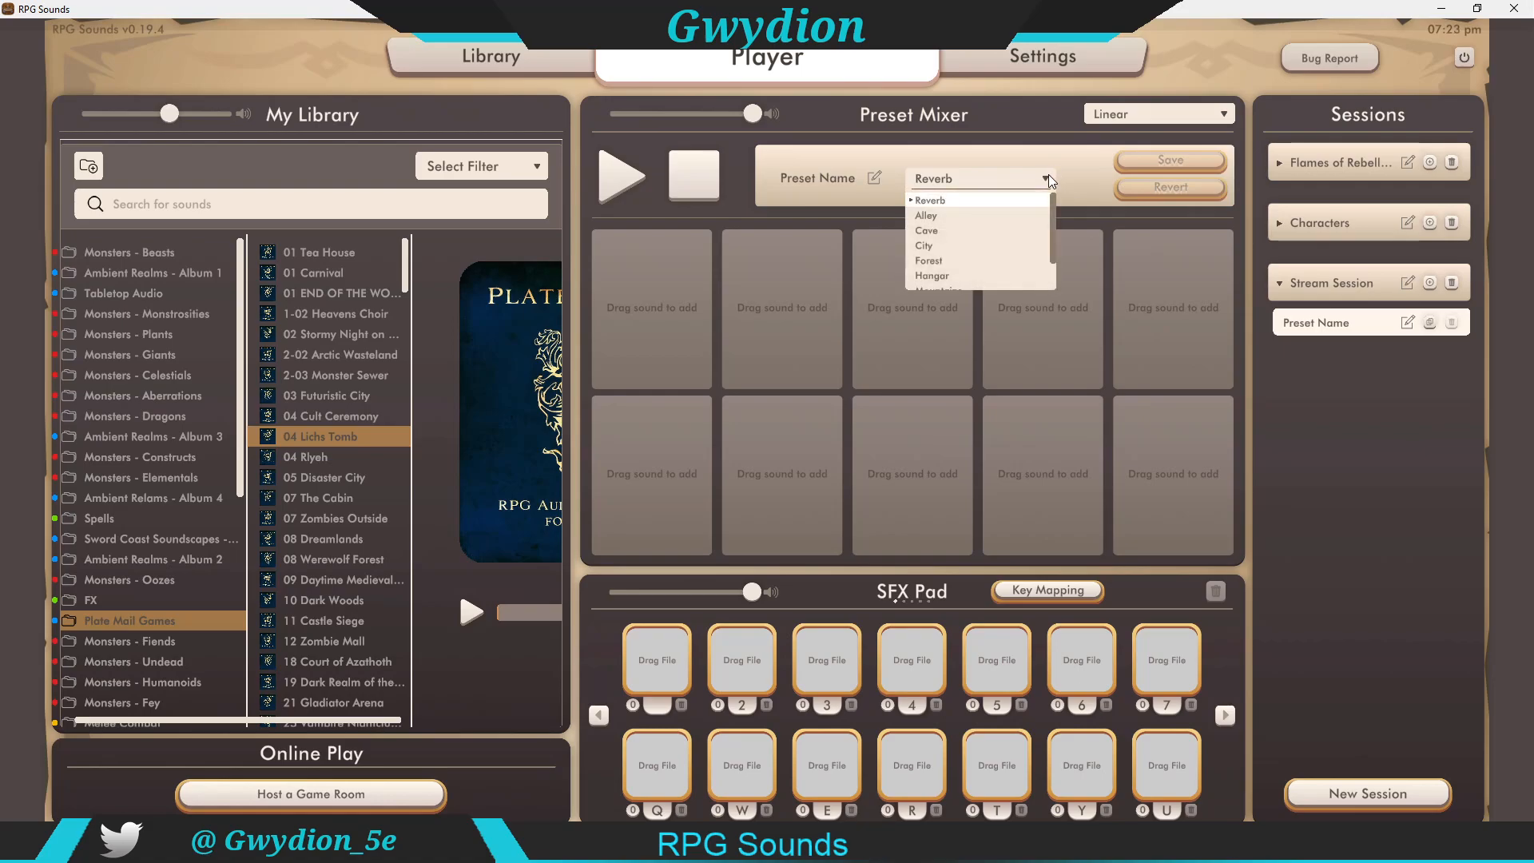
left_click_drag(1051, 209, 1051, 251)
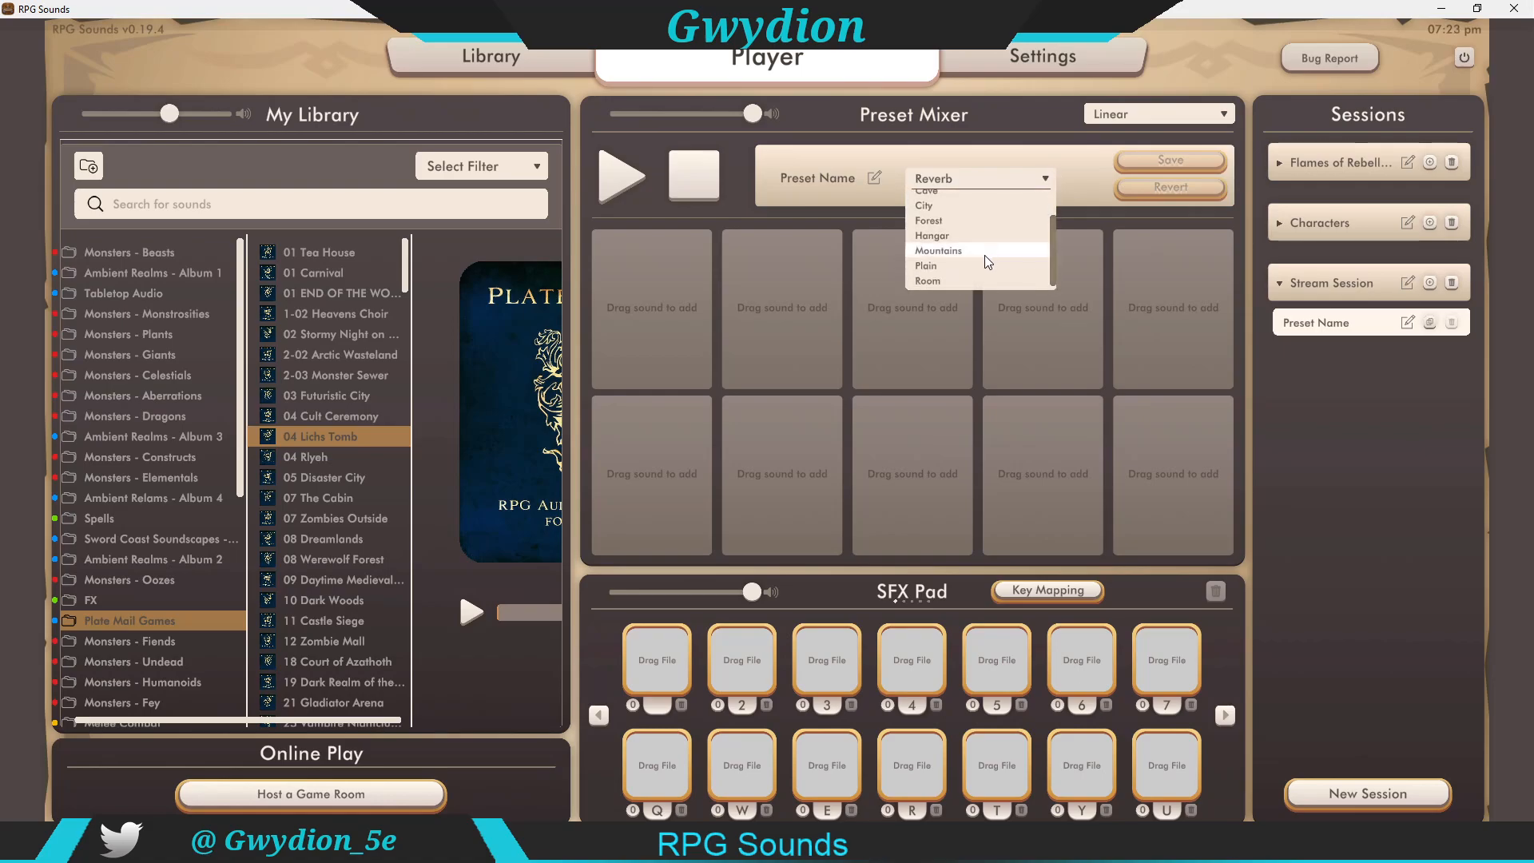
scroll(1055, 233, "up", 1)
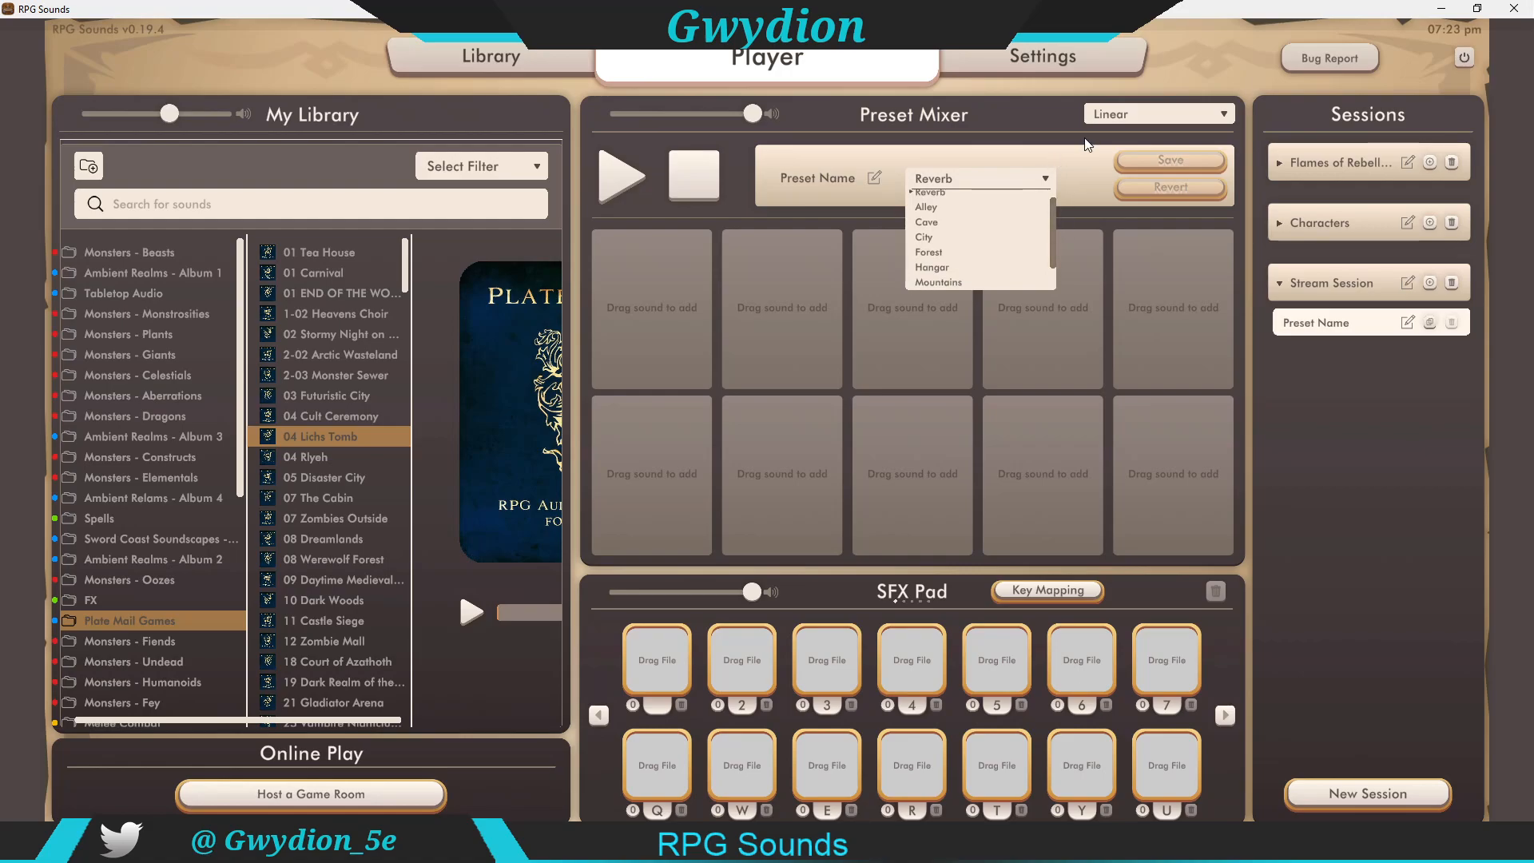
left_click(1065, 150)
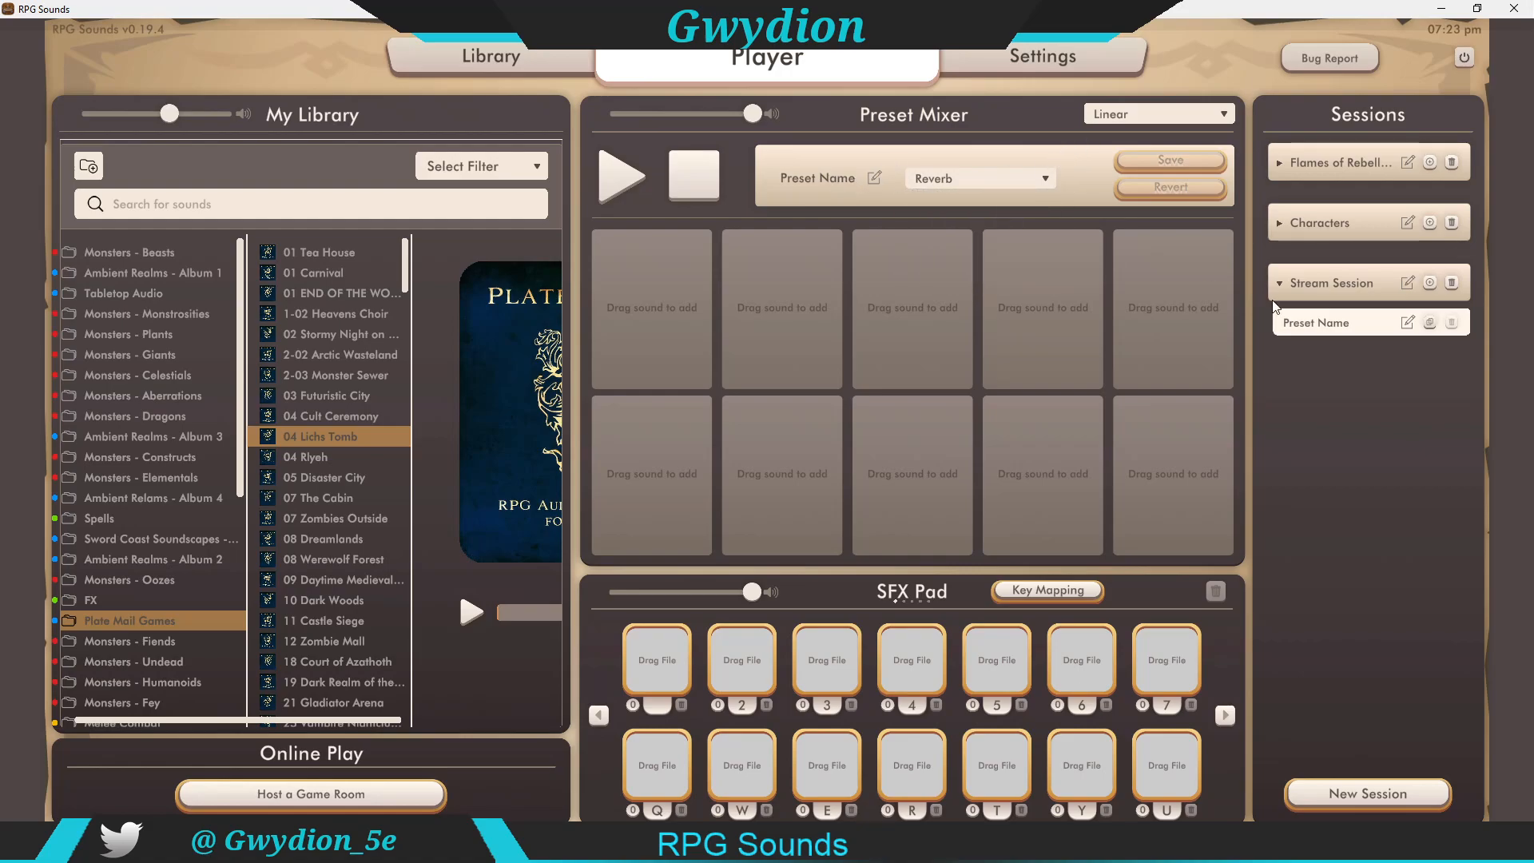
Step: Rename the Stream Session preset to Ambience 1
double_click(1332, 327)
type("FResort")
key("BackSpace")
key("BackSpace")
key("BackSpace")
key("BackSpace")
key("BackSpace")
key("BackSpace")
type("Ambience 1")
key("Return")
Step: Add two more presets to the Stream Session
left_click(1430, 284)
left_click(1430, 284)
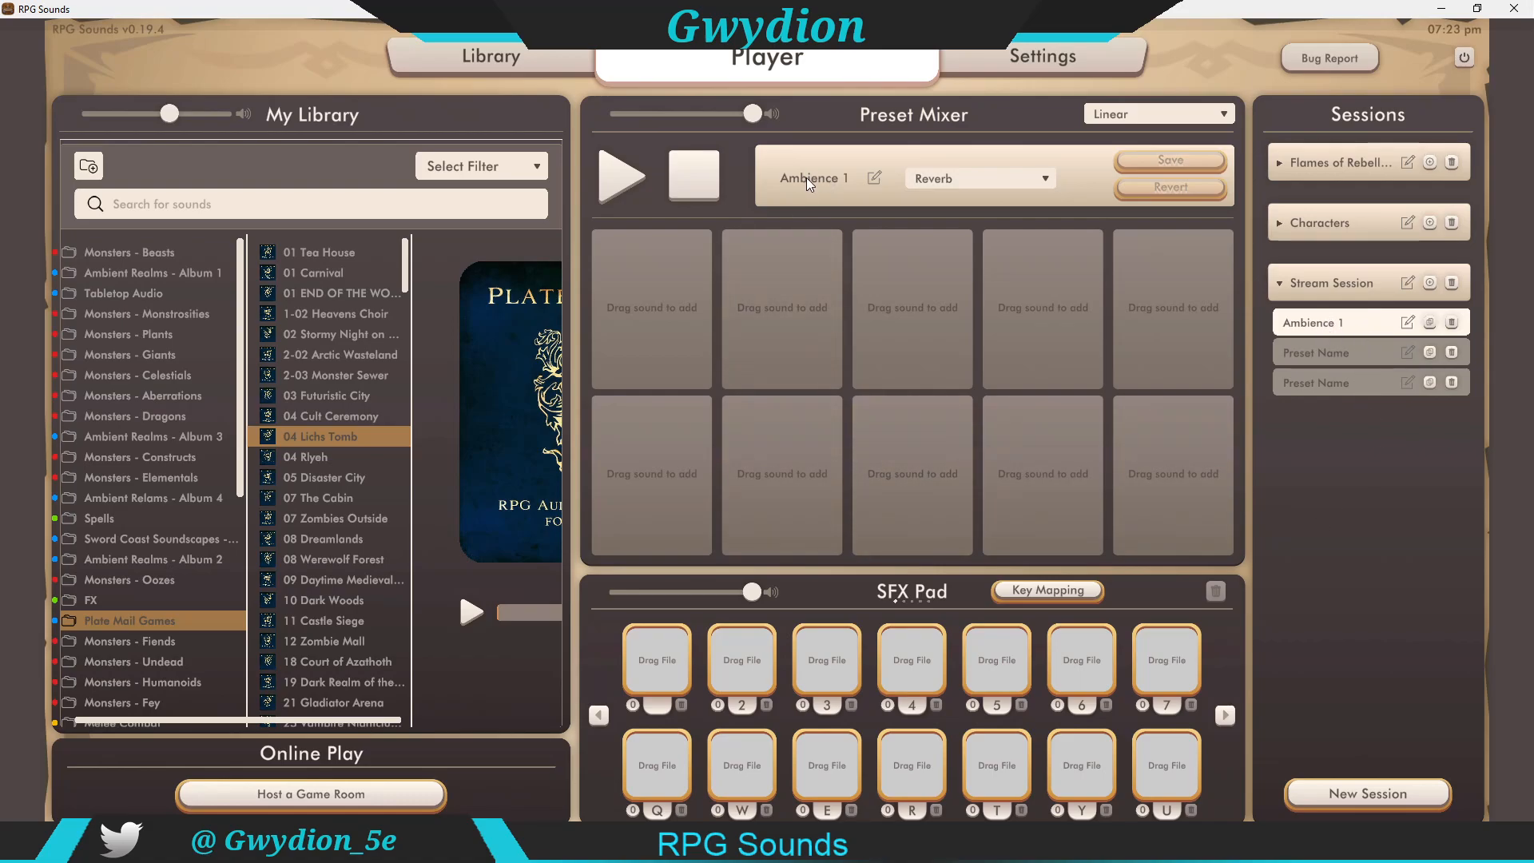
left_click(876, 178)
left_click(887, 200)
left_click(879, 179)
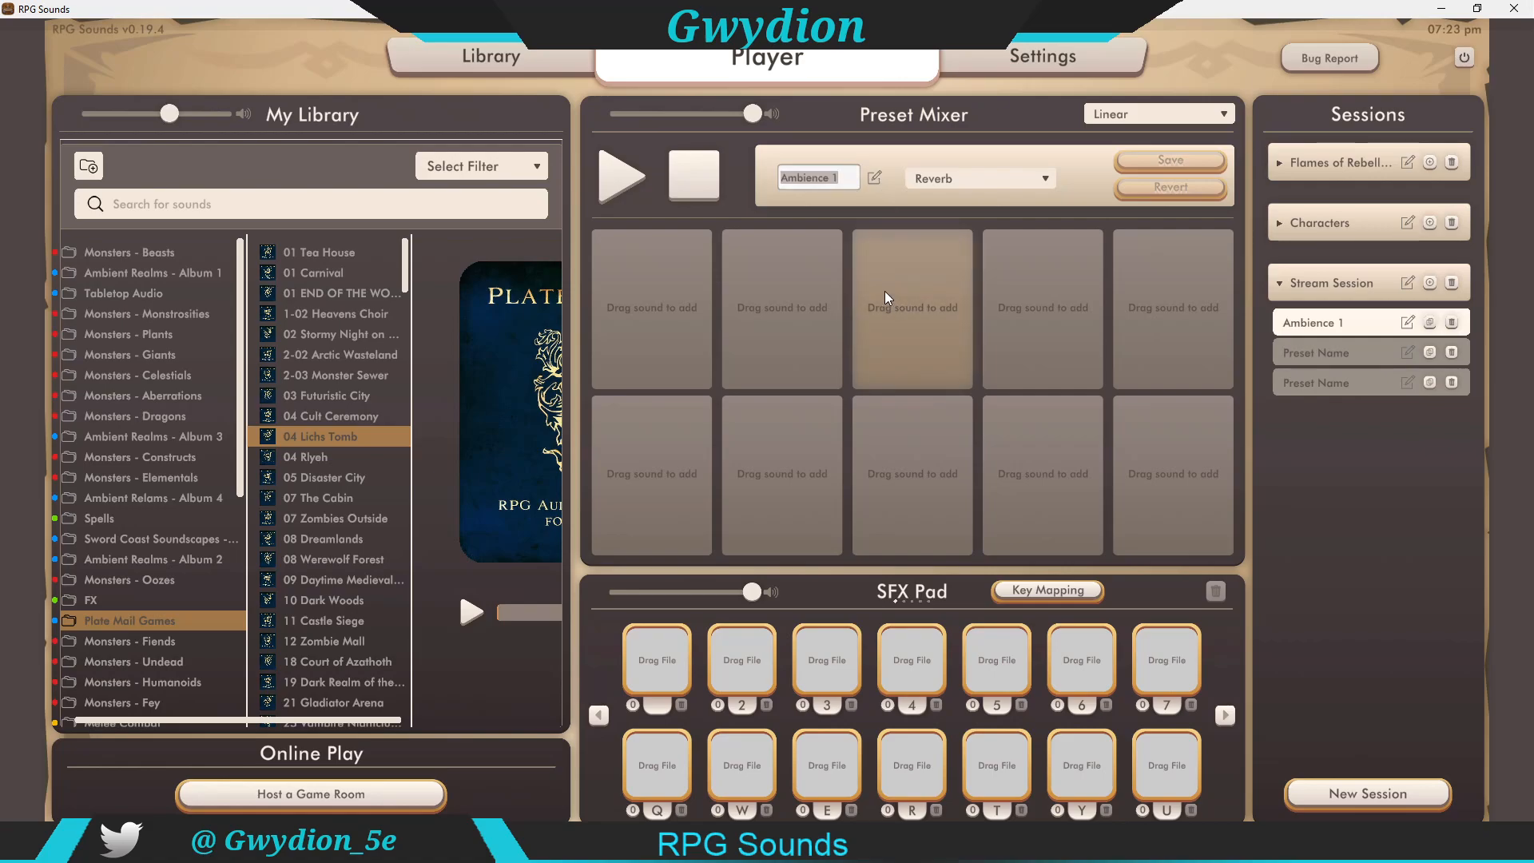
left_click(765, 185)
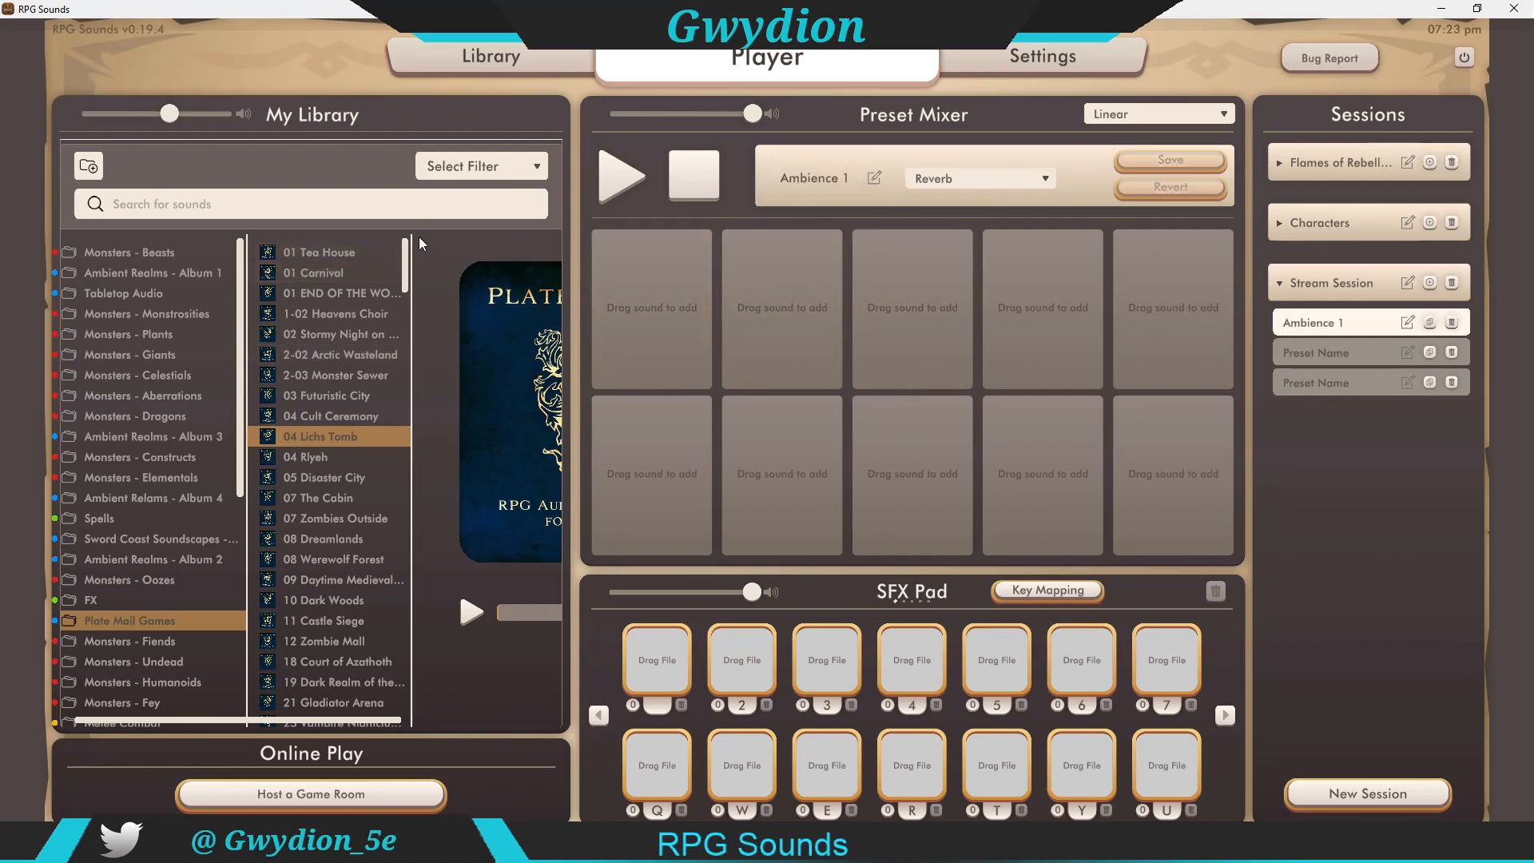
Step: Add 04 Lichs Tomb to the first mixer slot and append 08 Werewolf Forest and 10 Dark Woods to its playlist
mouse_move(406, 243)
left_mouse_down()
mouse_move(404, 261)
mouse_move(406, 243)
left_mouse_up()
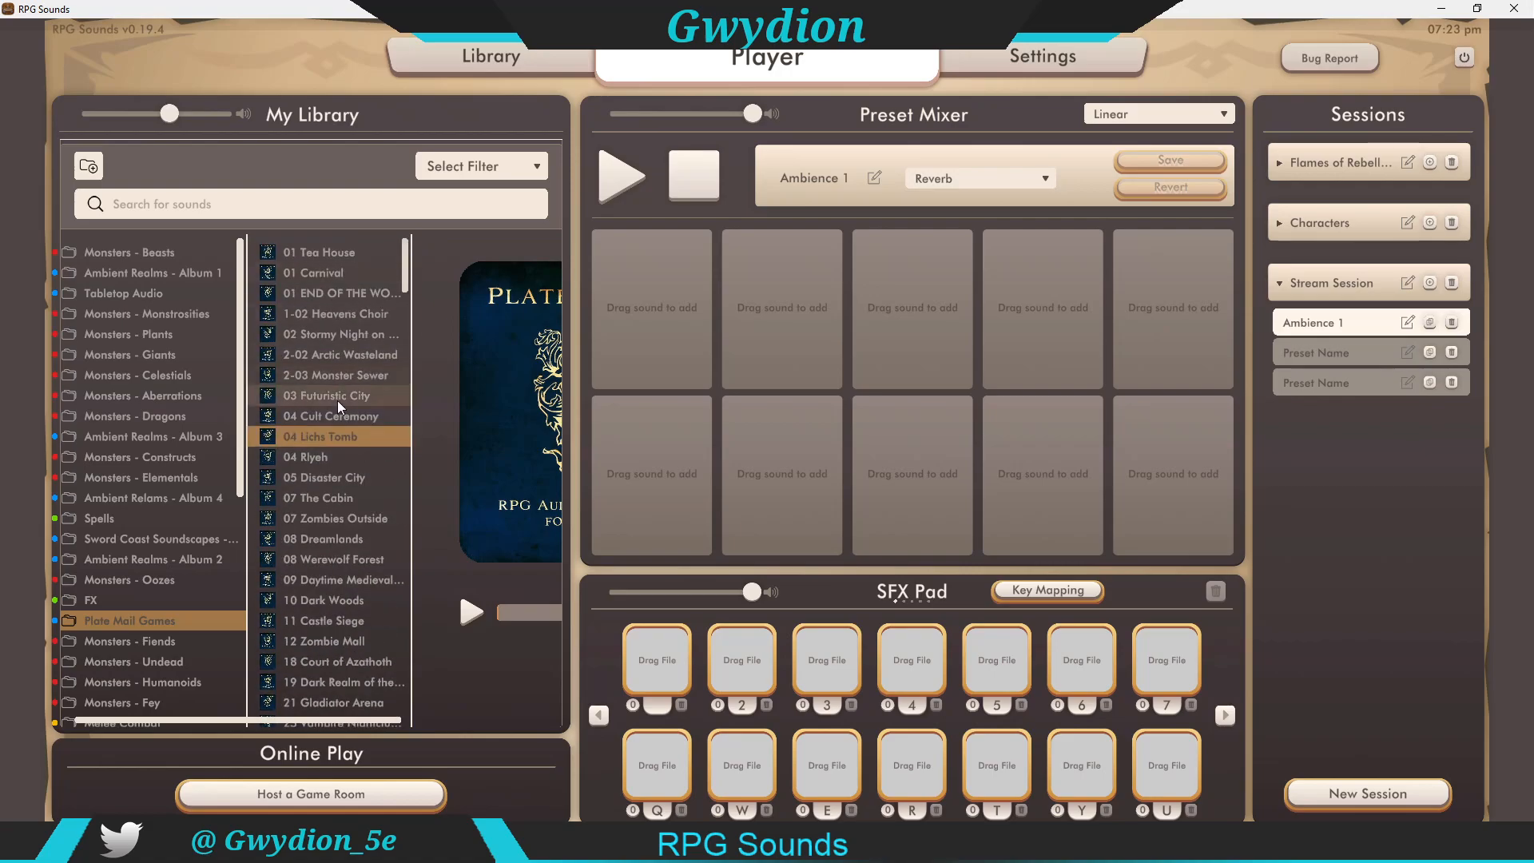
left_click_drag(319, 436, 665, 318)
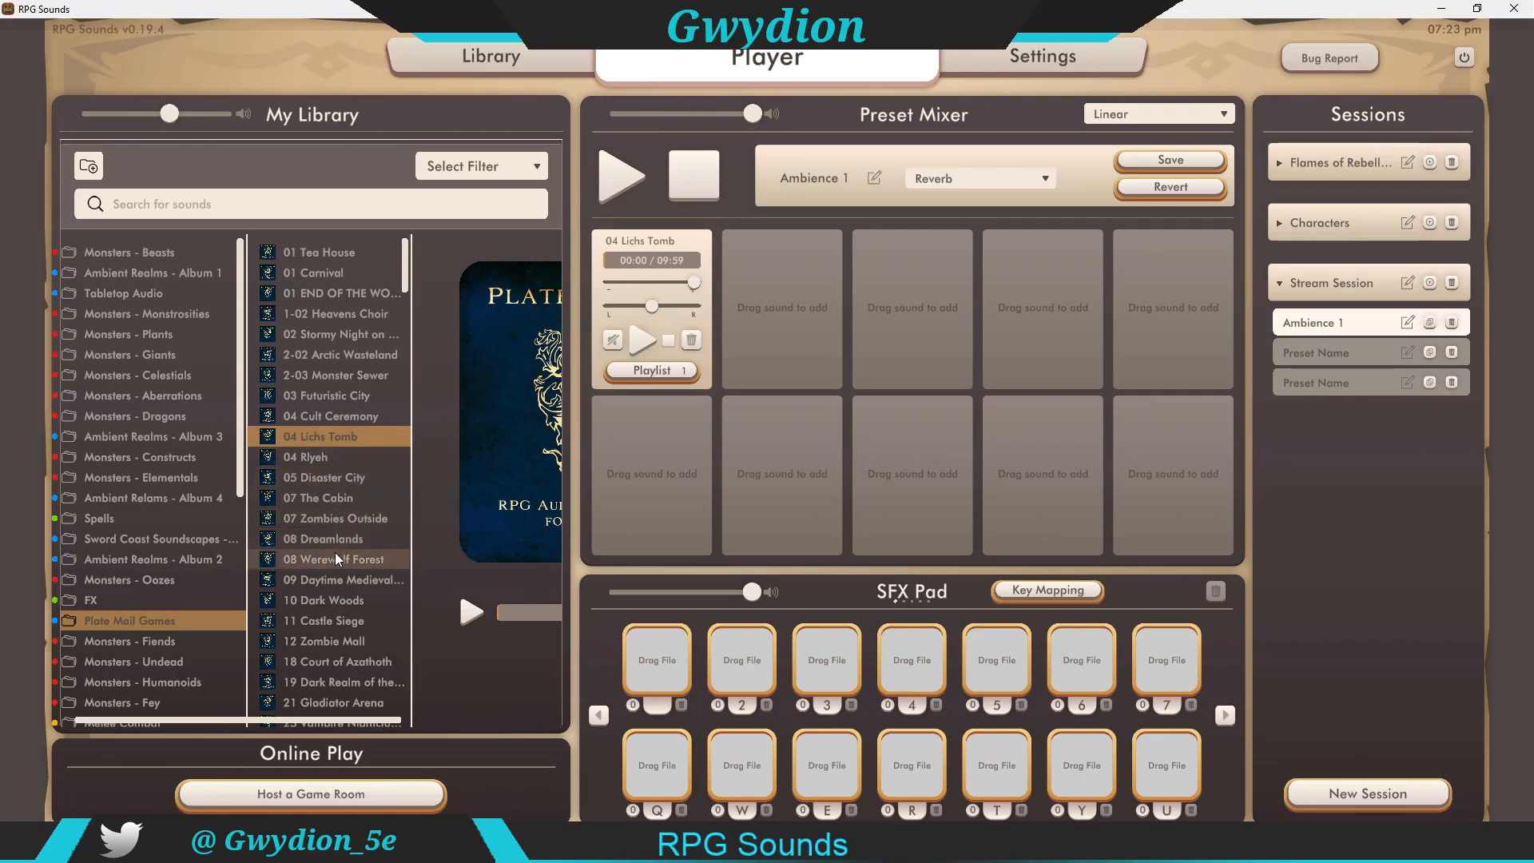
left_click_drag(333, 556, 644, 297)
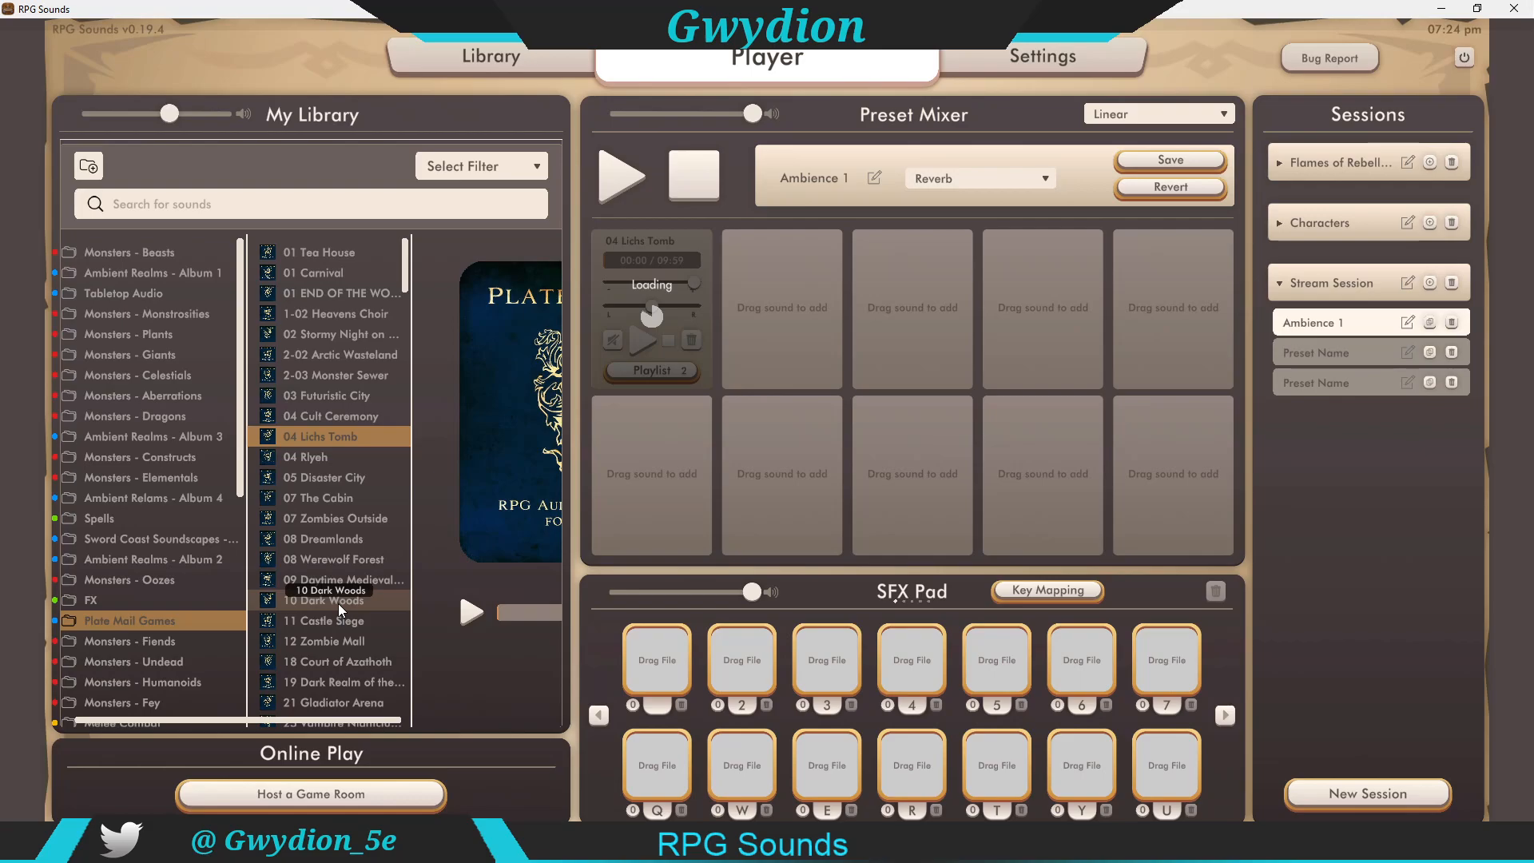
left_click_drag(339, 600, 649, 283)
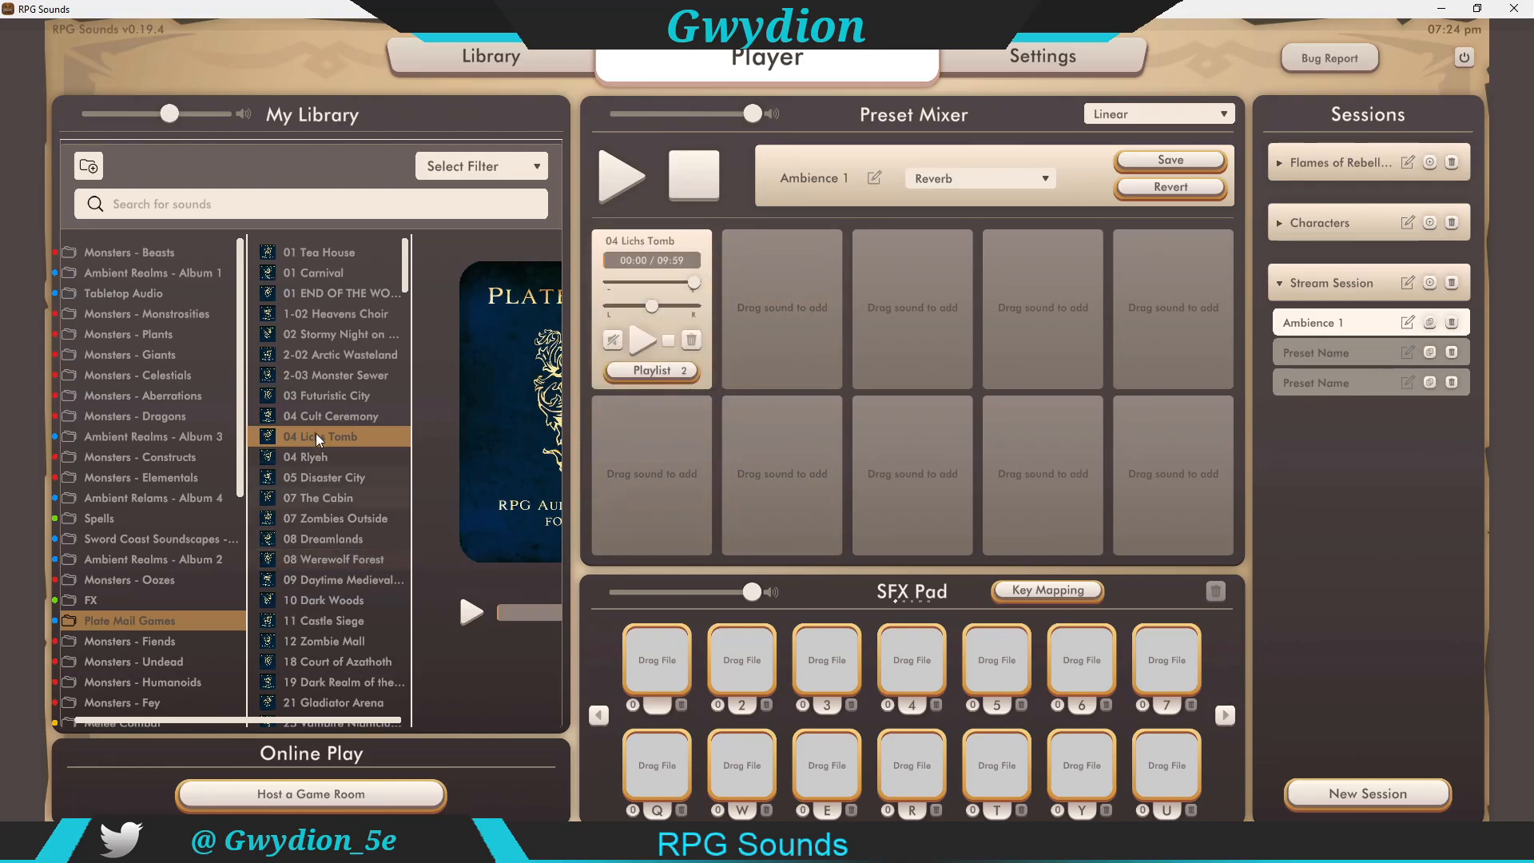
left_click_drag(326, 601, 636, 294)
Step: Play the Lichs Tomb slot and adjust its volume sliders
mouse_move(680, 283)
left_mouse_down()
mouse_move(630, 279)
mouse_move(702, 289)
left_mouse_up()
left_click(640, 338)
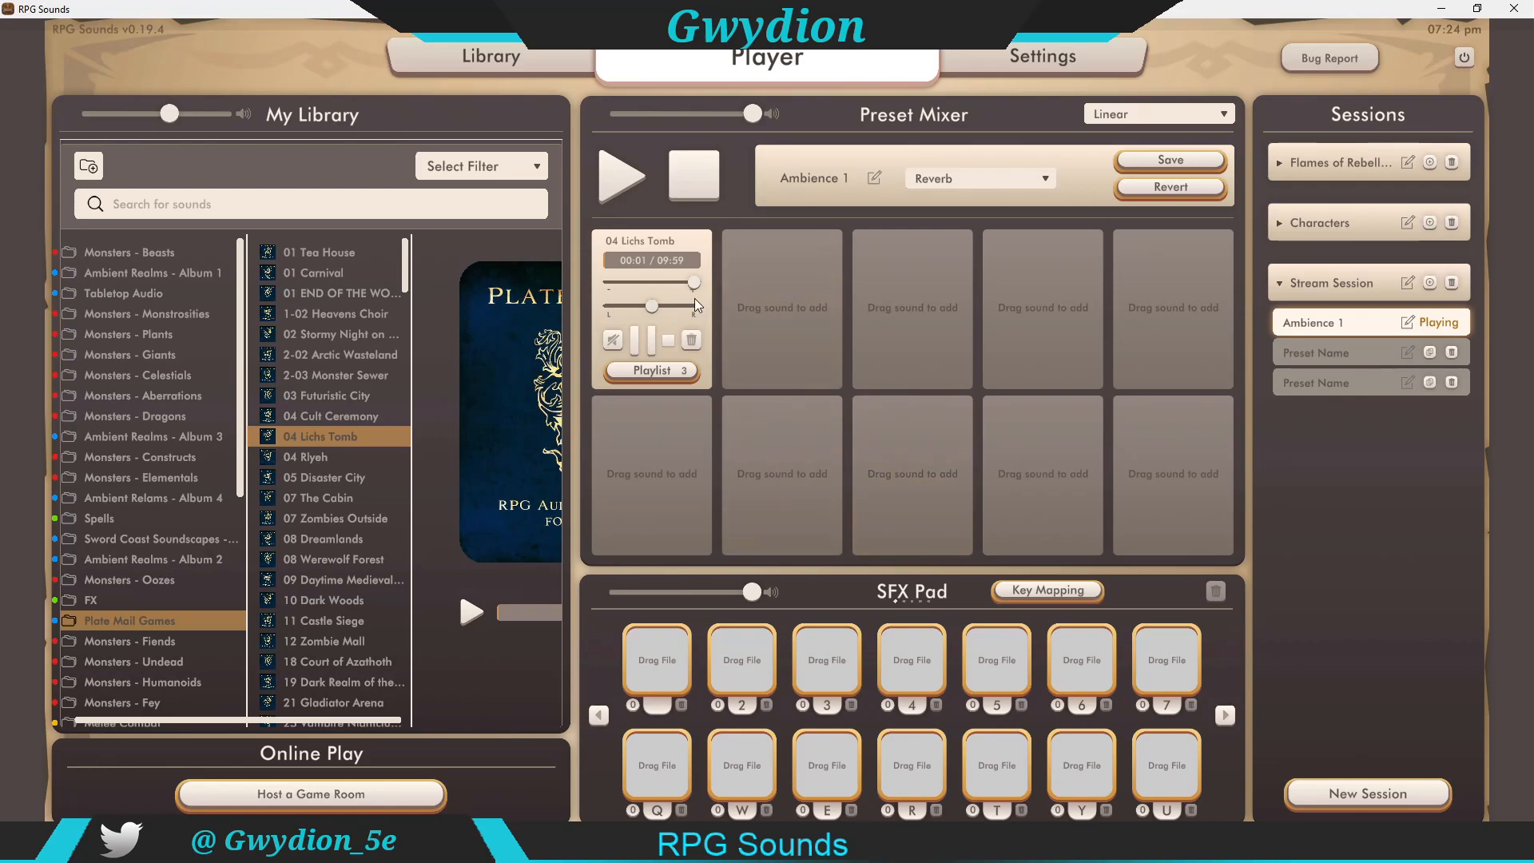
left_click_drag(695, 282, 680, 285)
left_click_drag(639, 281, 673, 280)
left_click_drag(612, 310, 755, 304)
left_click_drag(672, 283, 699, 278)
left_click(617, 338)
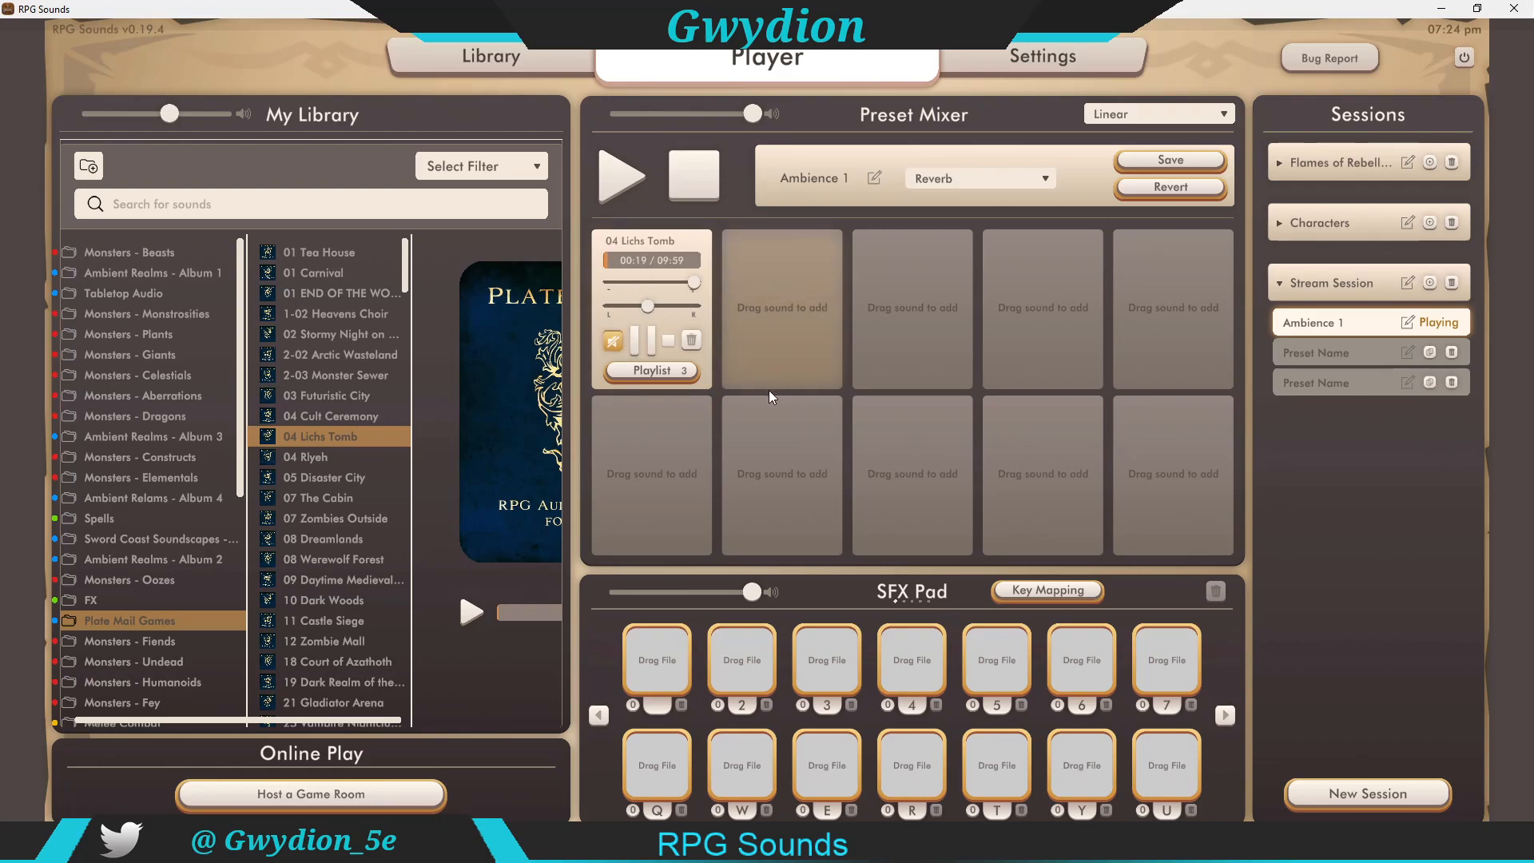
left_click(612, 340)
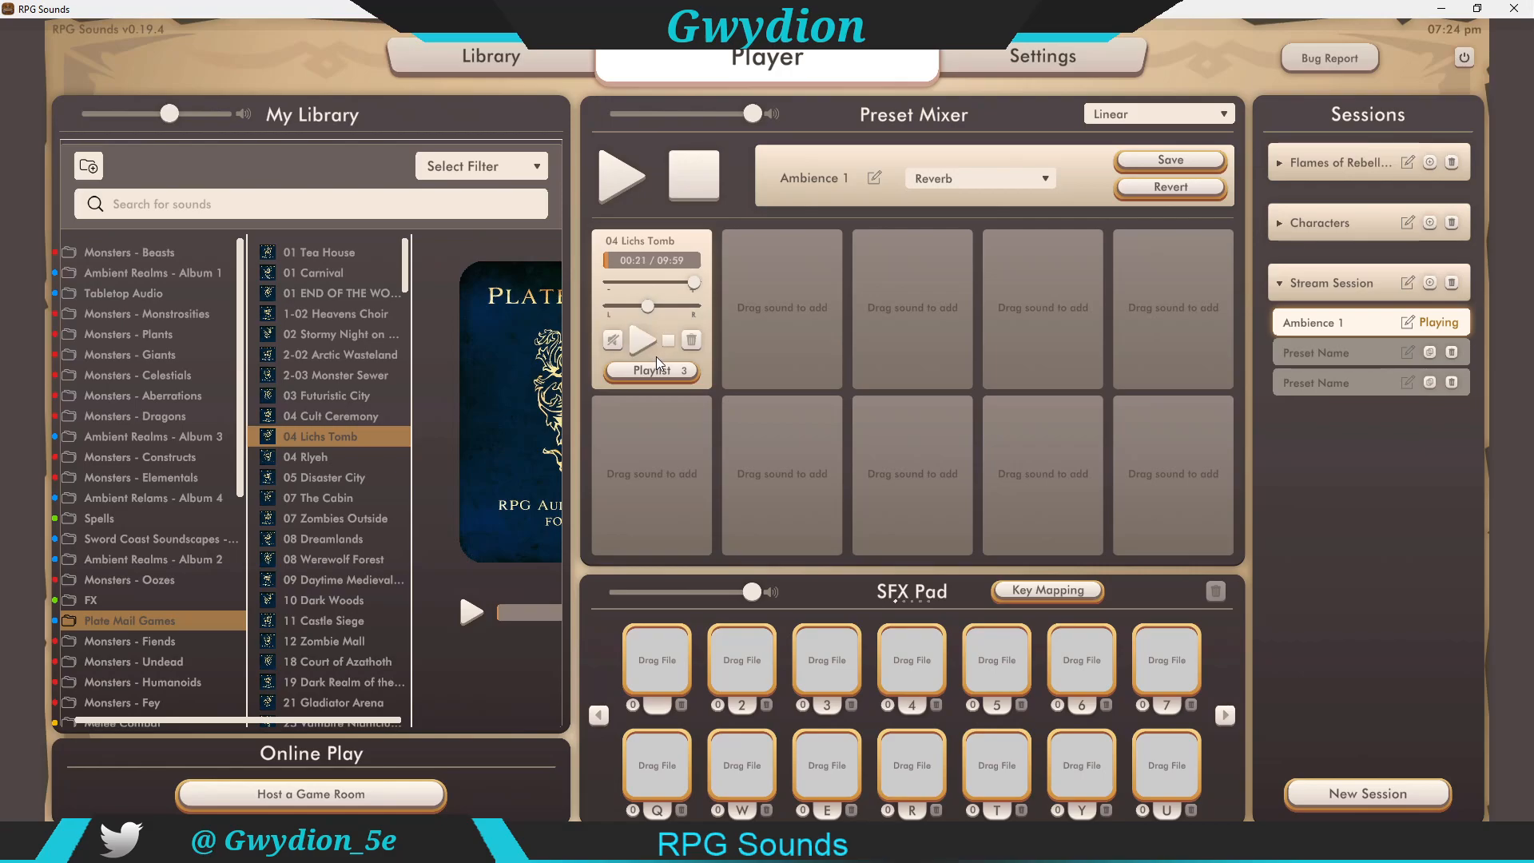
Step: Open the slot's playlist, set the delay range between tracks to 5 and 20, and enable shuffle
left_click(647, 369)
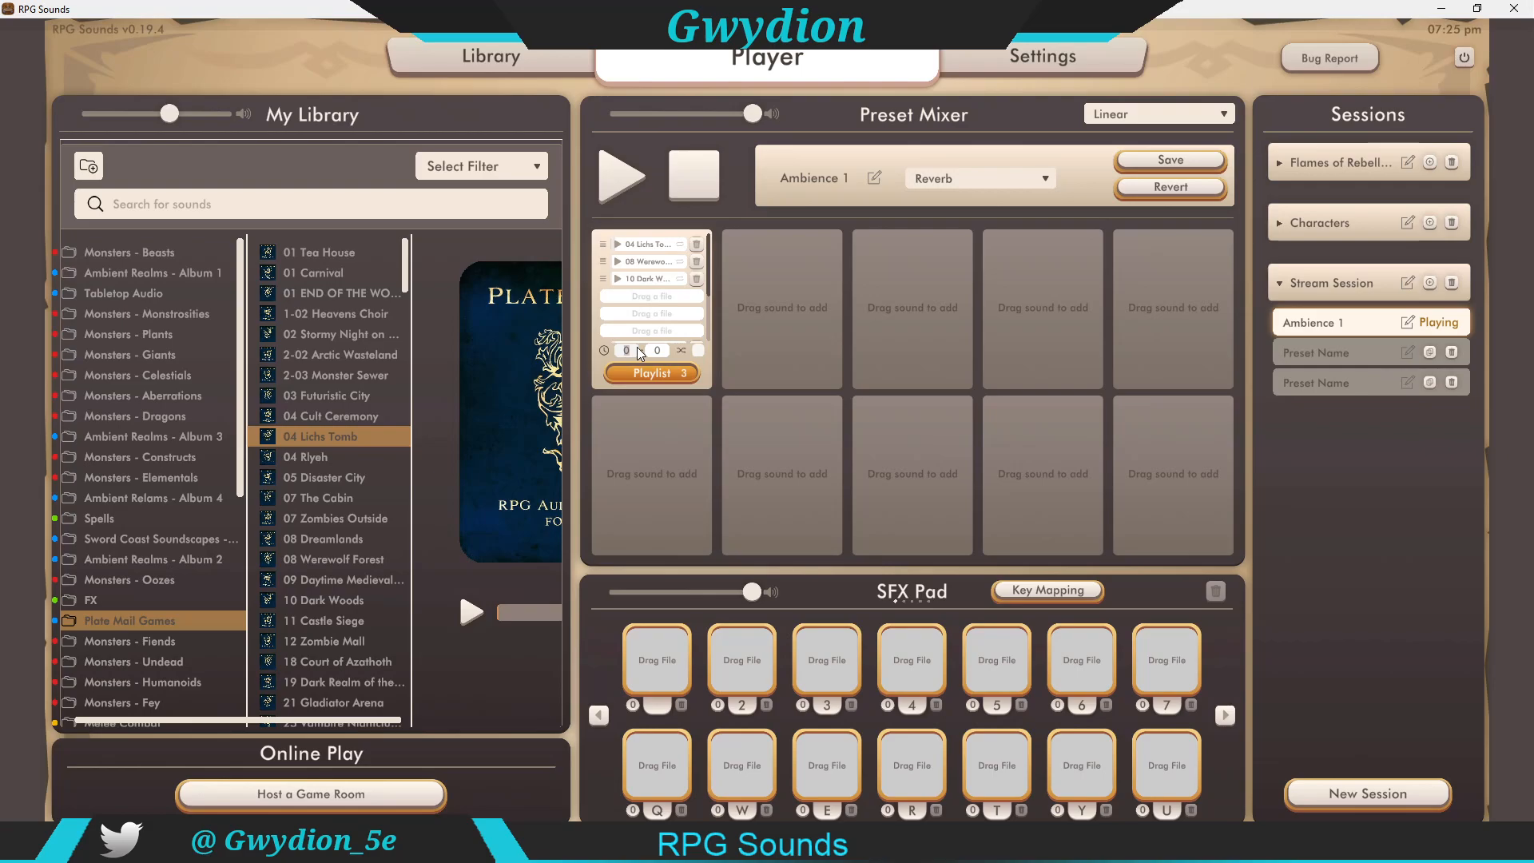
key("Tab")
type("5")
type("20")
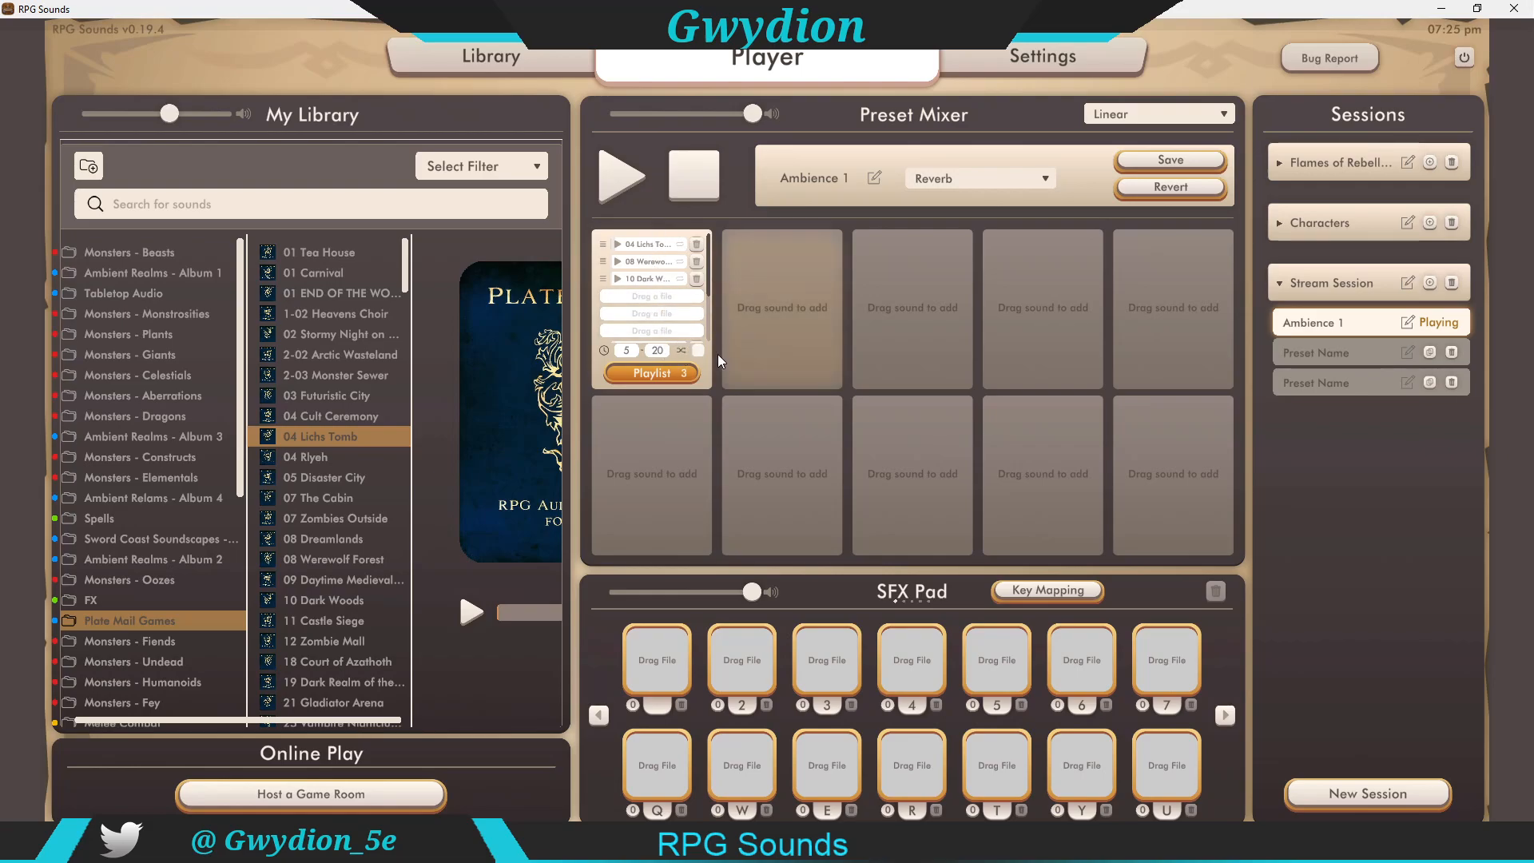
left_click(697, 350)
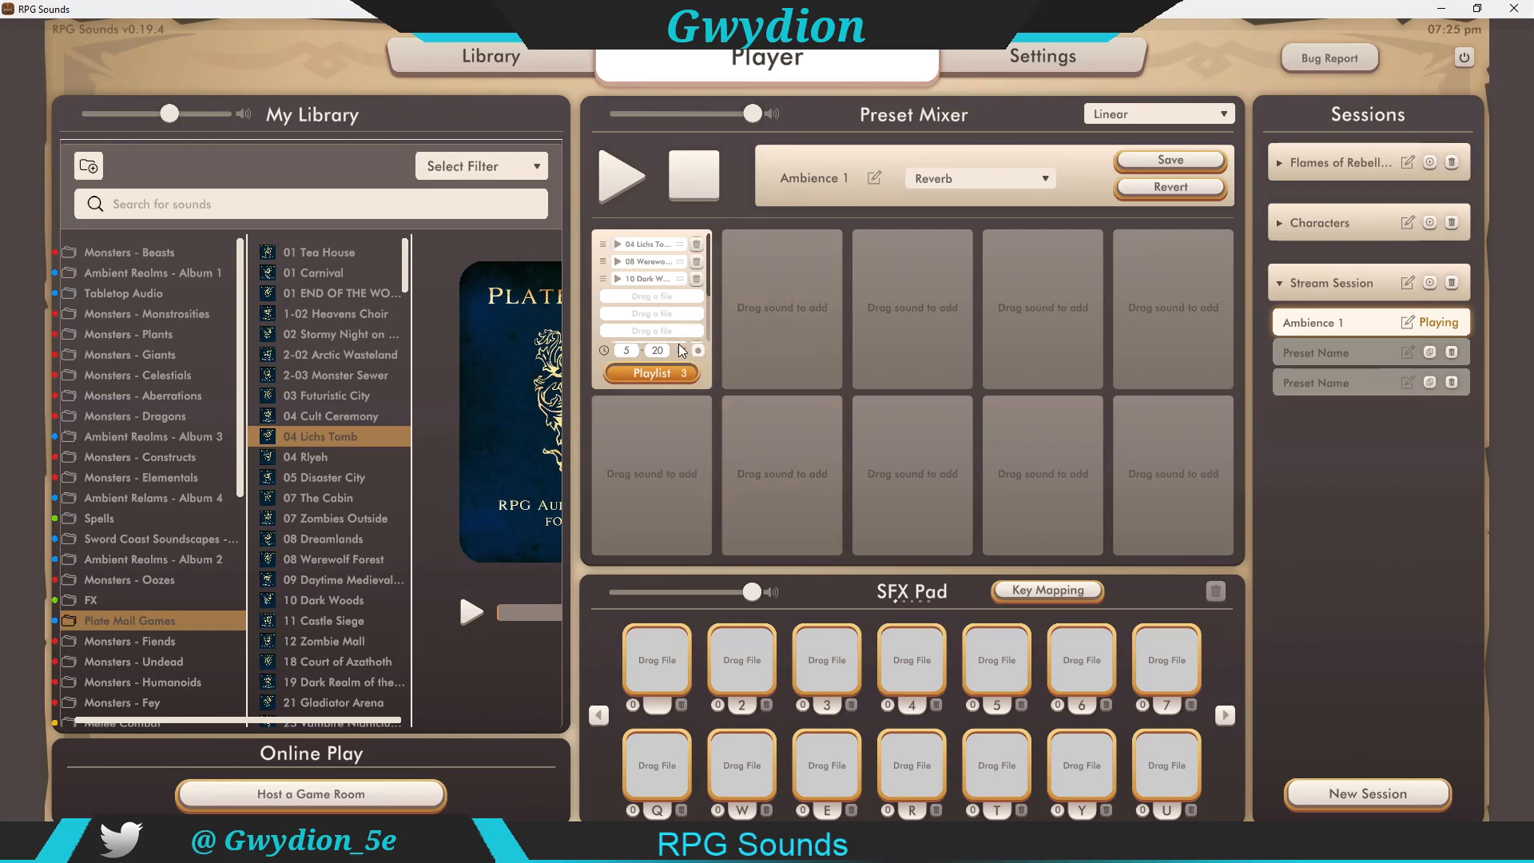
left_click(652, 372)
left_click(652, 372)
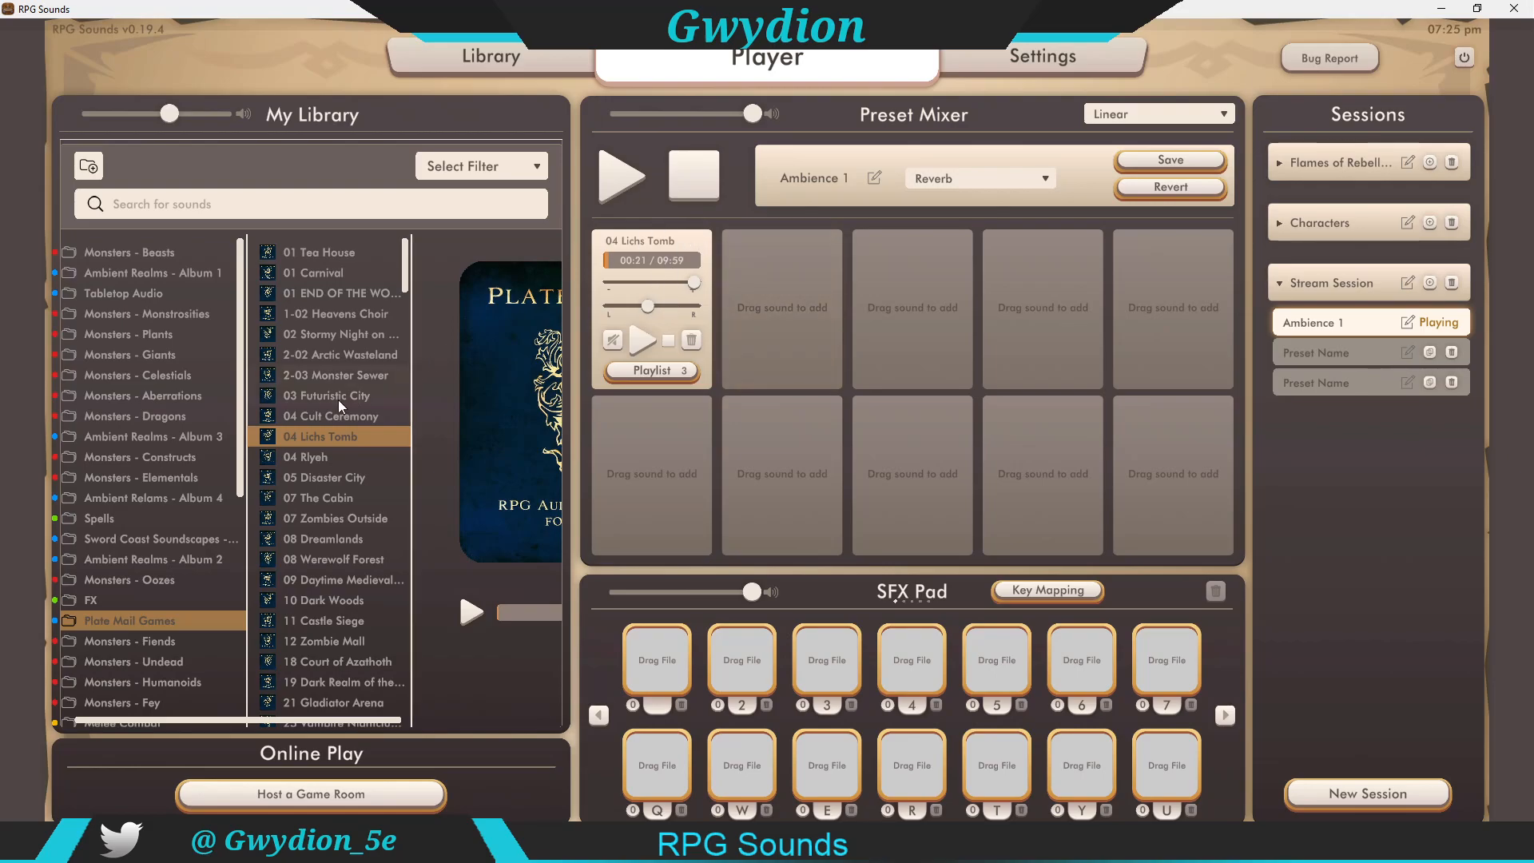
Step: Add 37 Catacombs from the Tabletop Audio folder to the second mixer slot
left_click(137, 334)
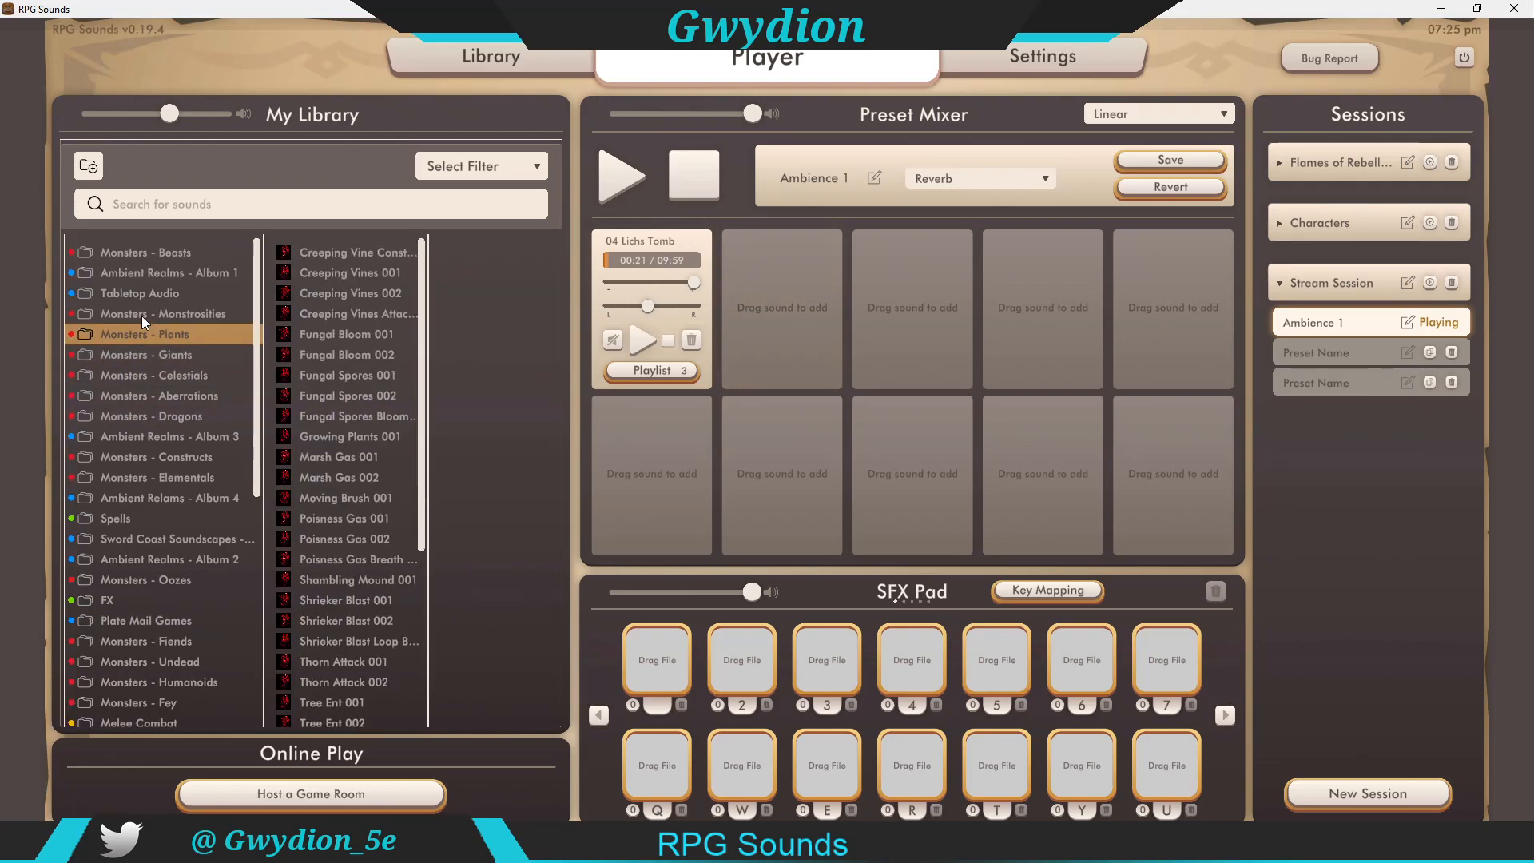
left_click(152, 292)
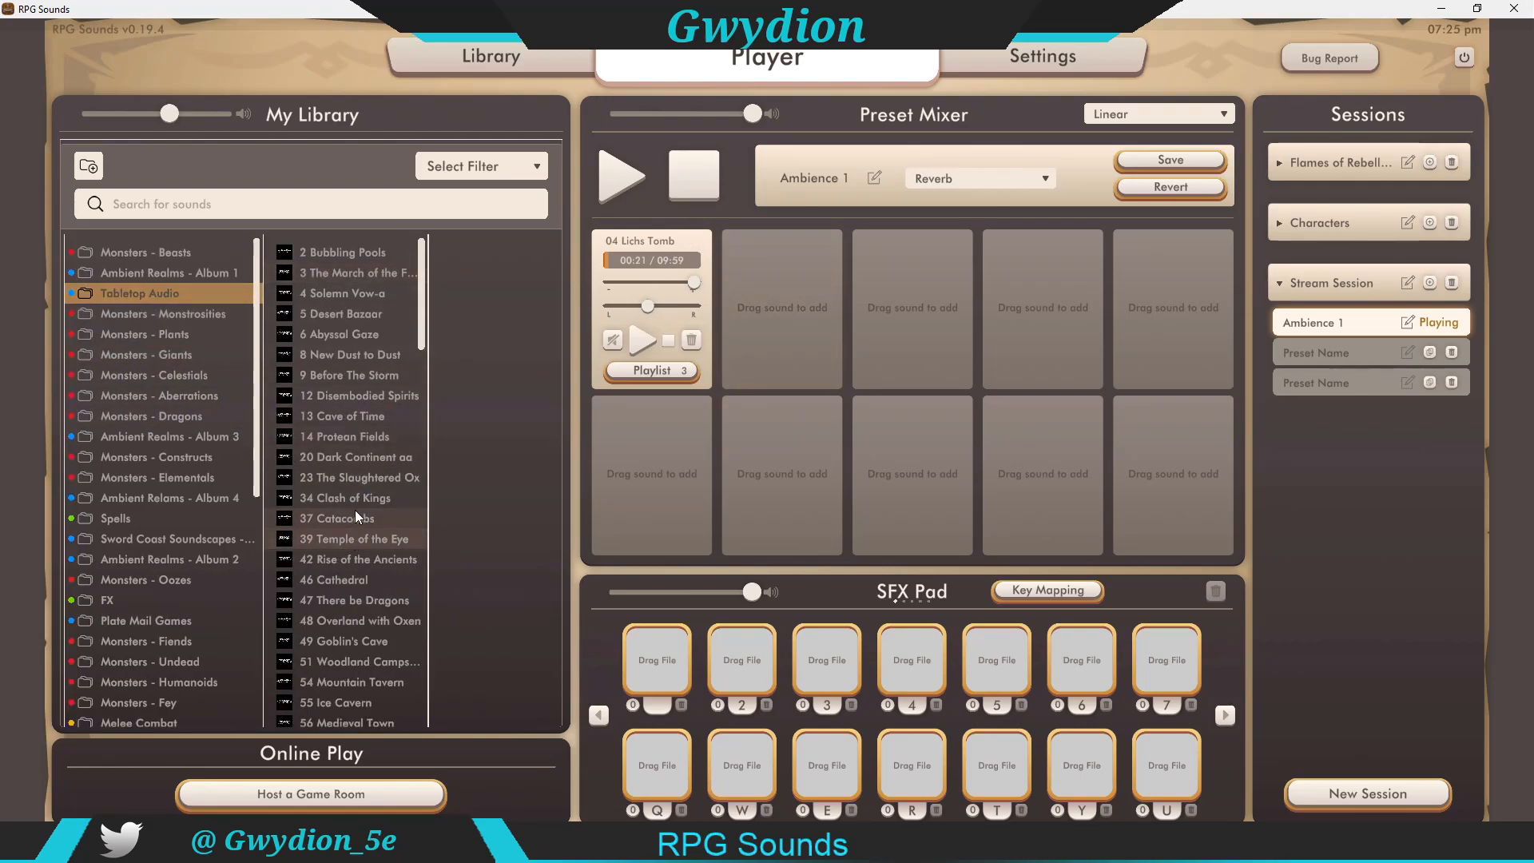
left_click_drag(342, 520, 807, 316)
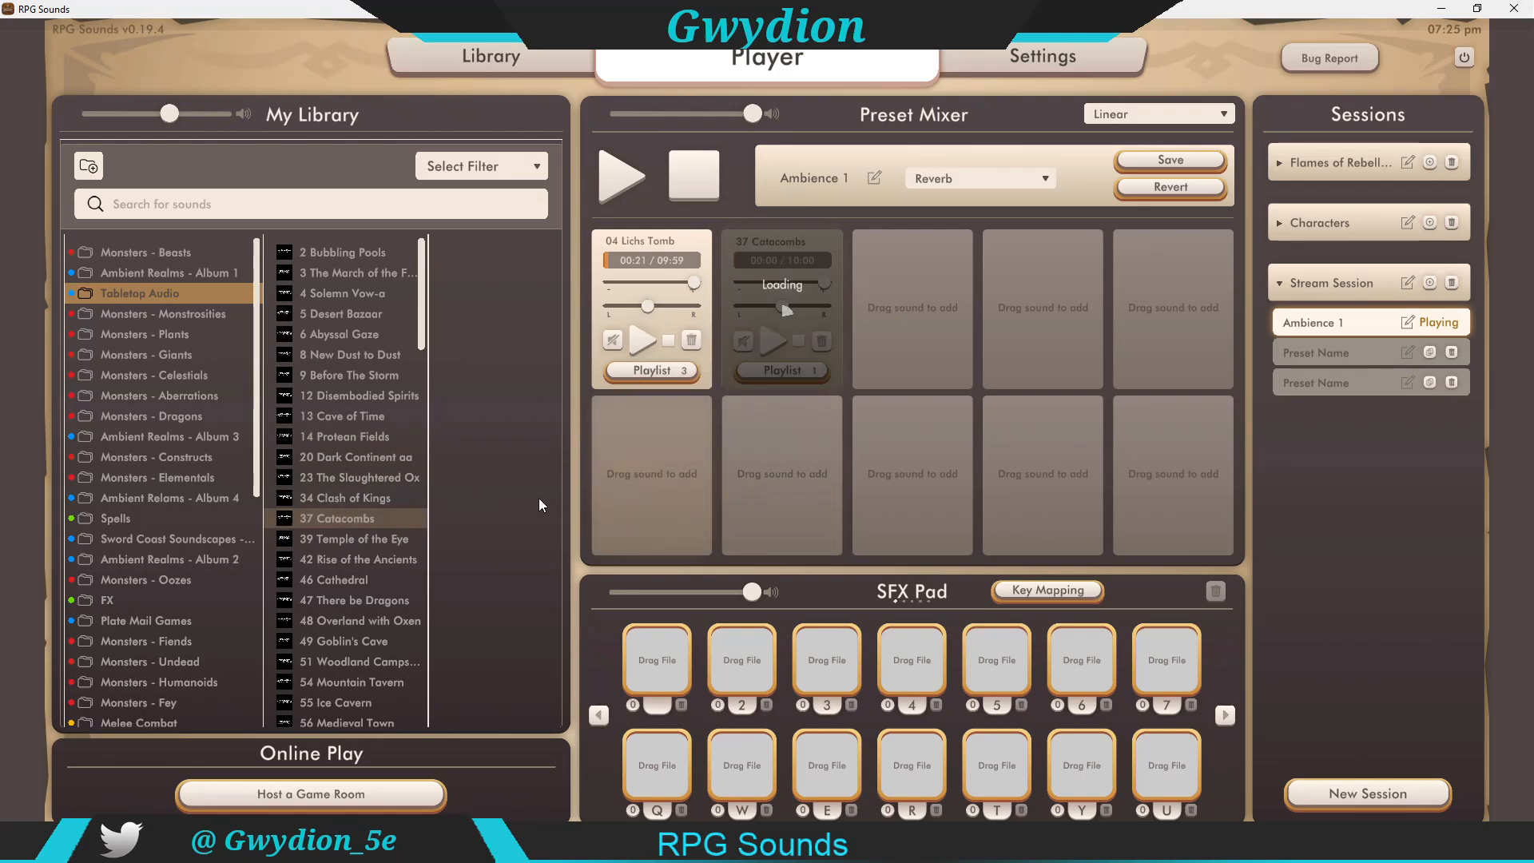
Step: Add Bone Bridge from the Ambient Realms - Album 1 folder to the third mixer slot
scroll(338, 543, "down", 1)
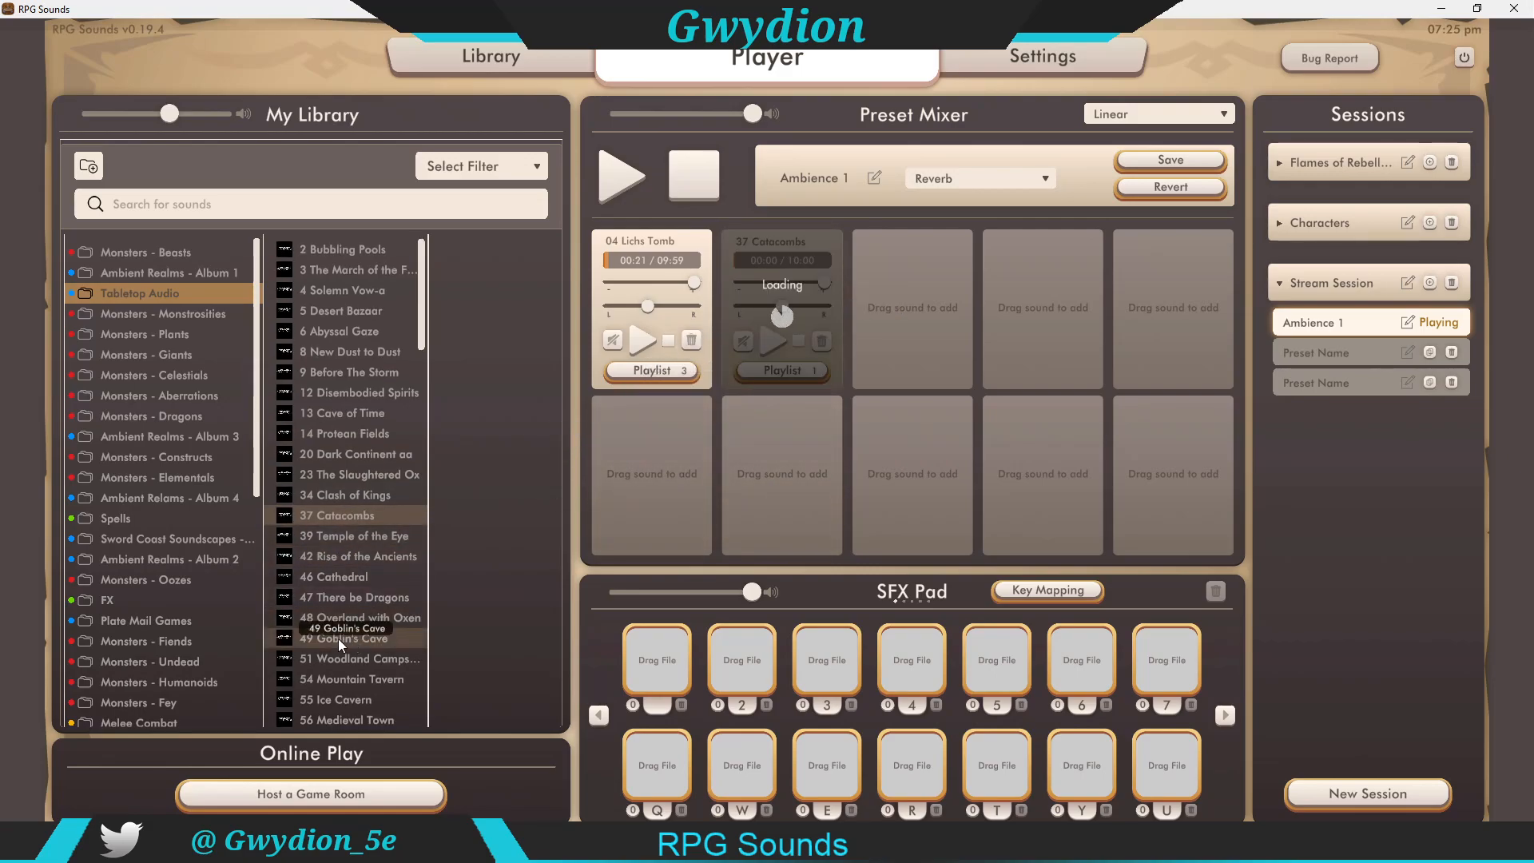
left_click(141, 616)
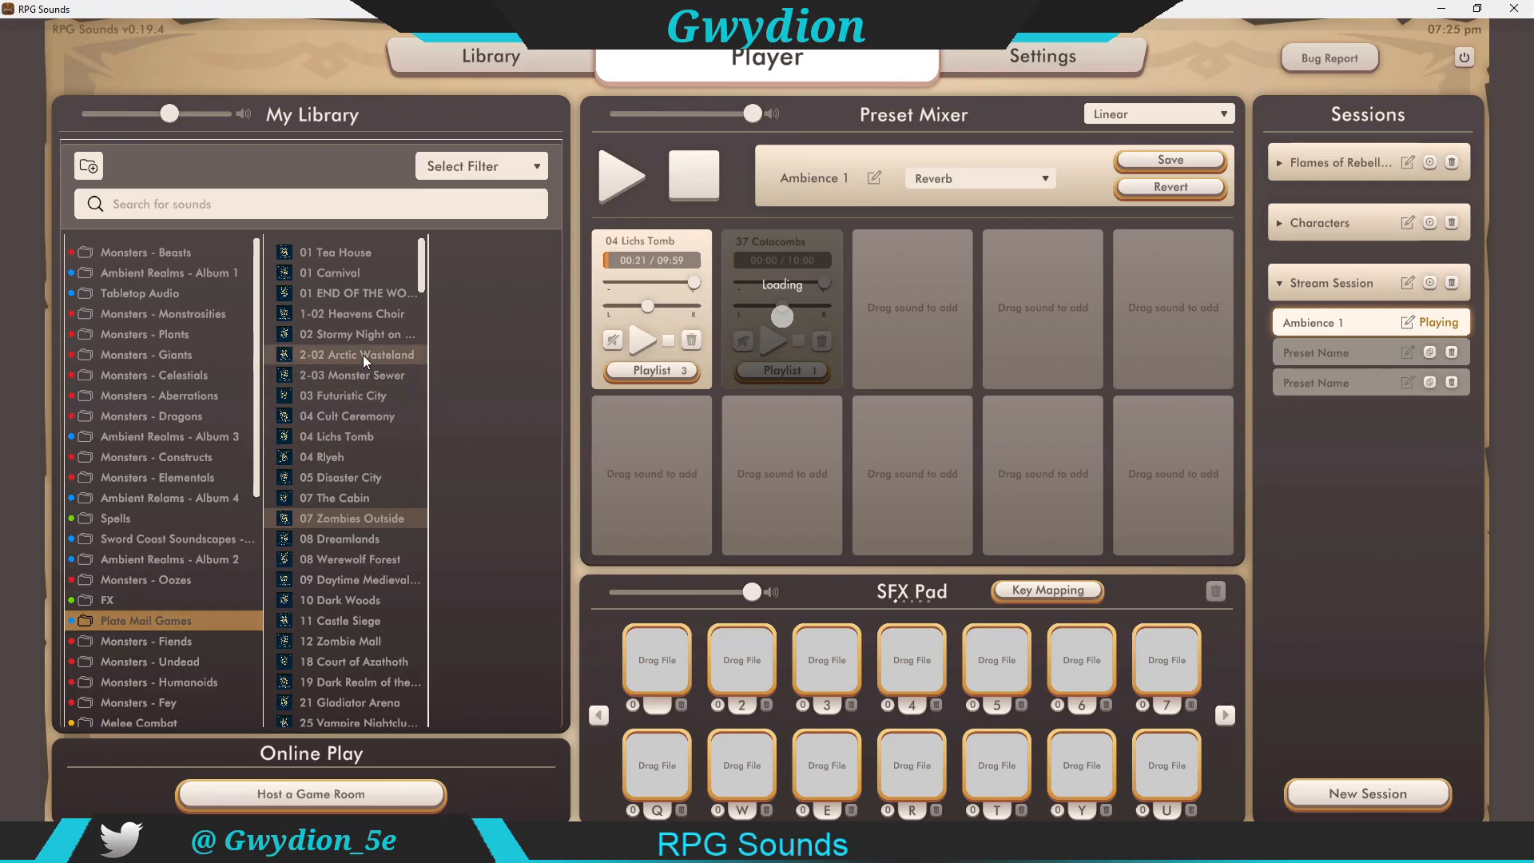
scroll(362, 381, "down", 1)
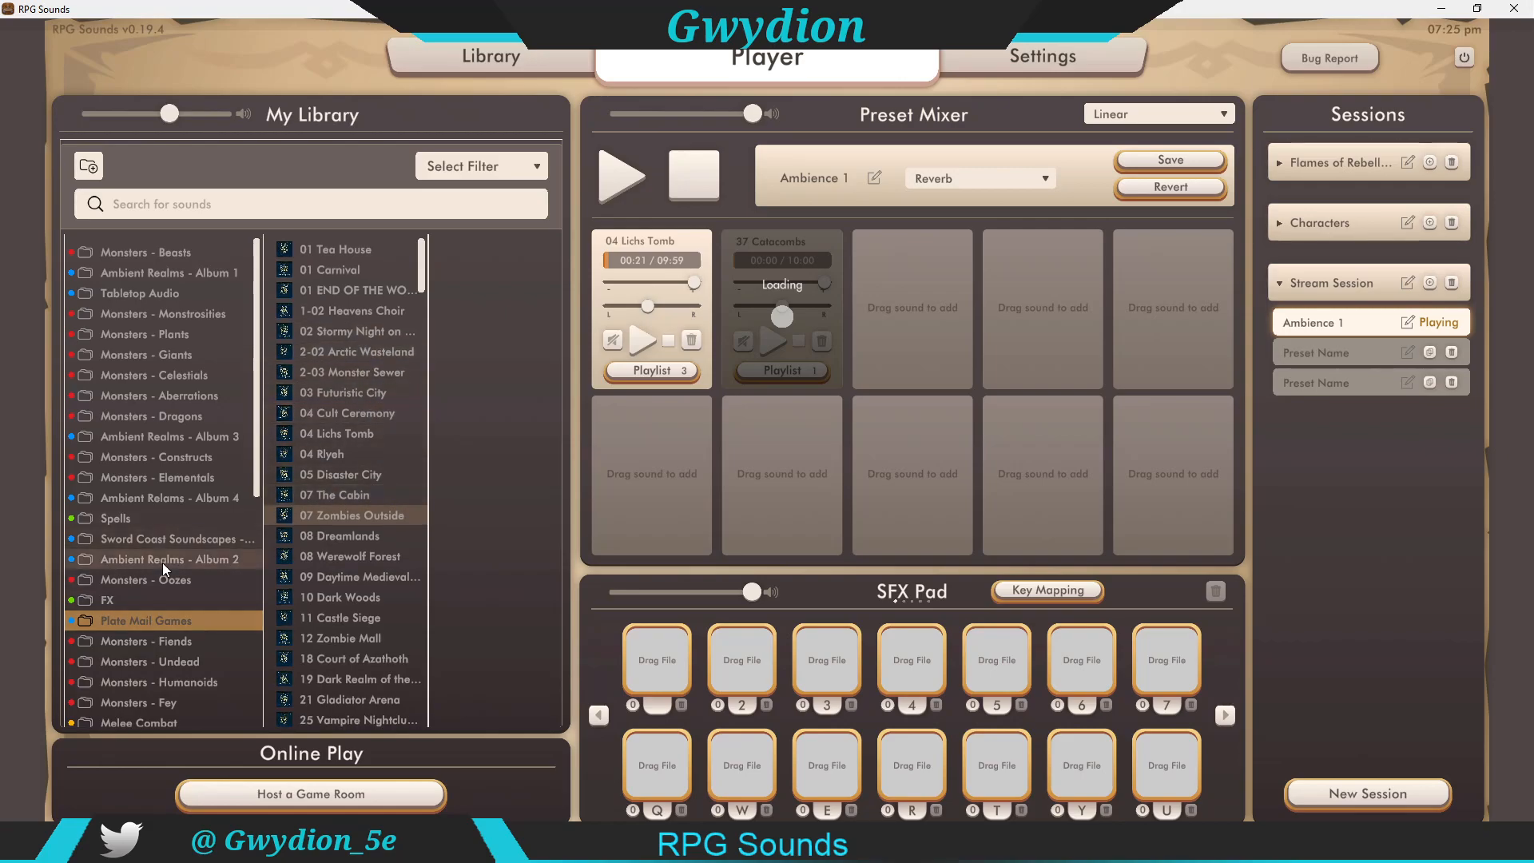
left_click(165, 272)
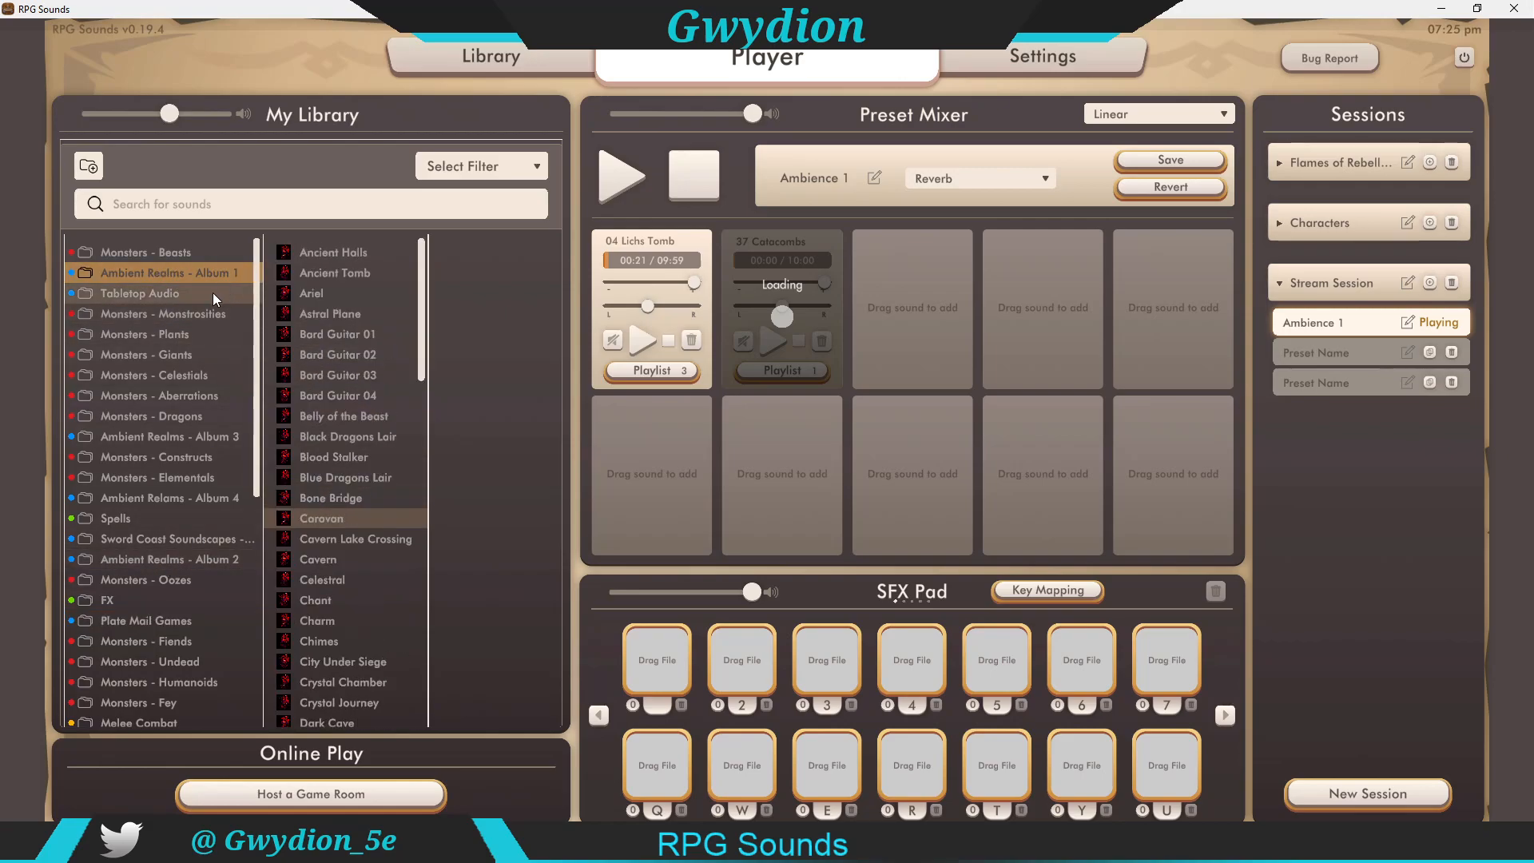
left_click_drag(336, 500, 950, 287)
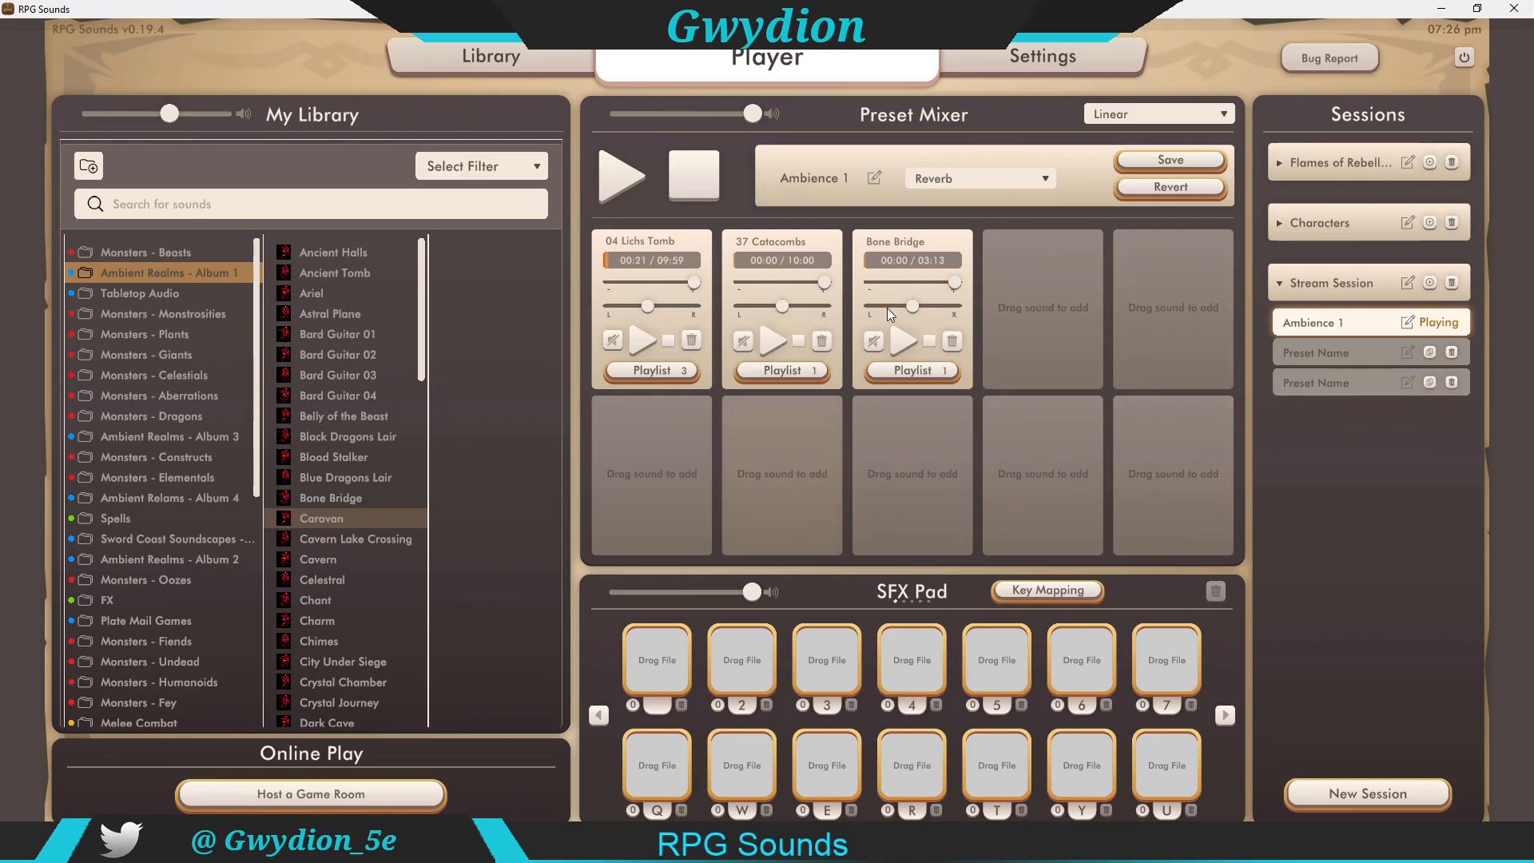
Step: Play the whole preset and turn on looping for the Lichs Tomb and Catacombs slots
left_click(631, 175)
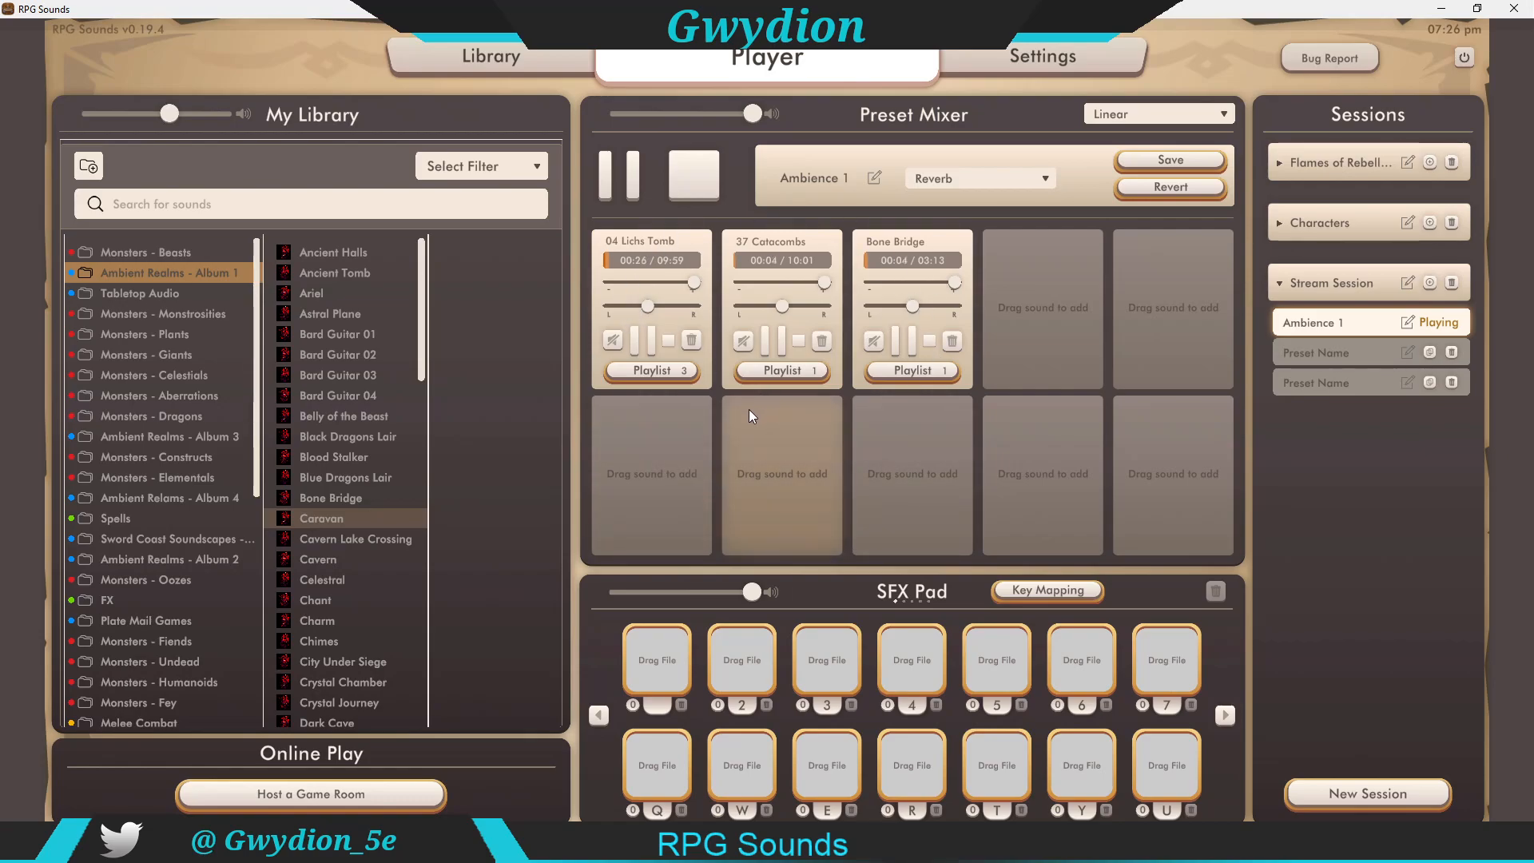
left_click(744, 341)
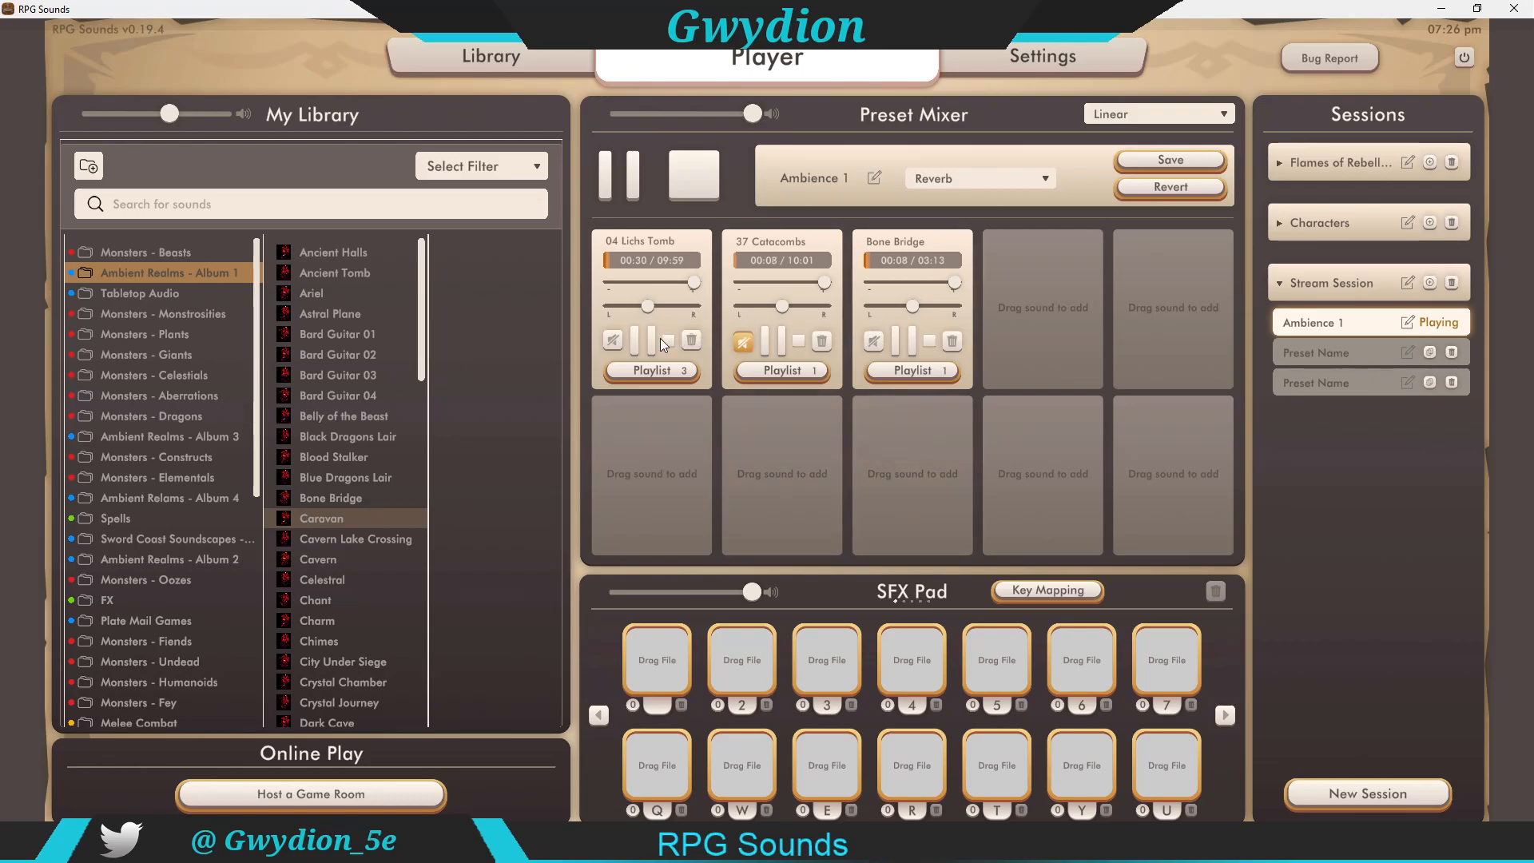
left_click(612, 342)
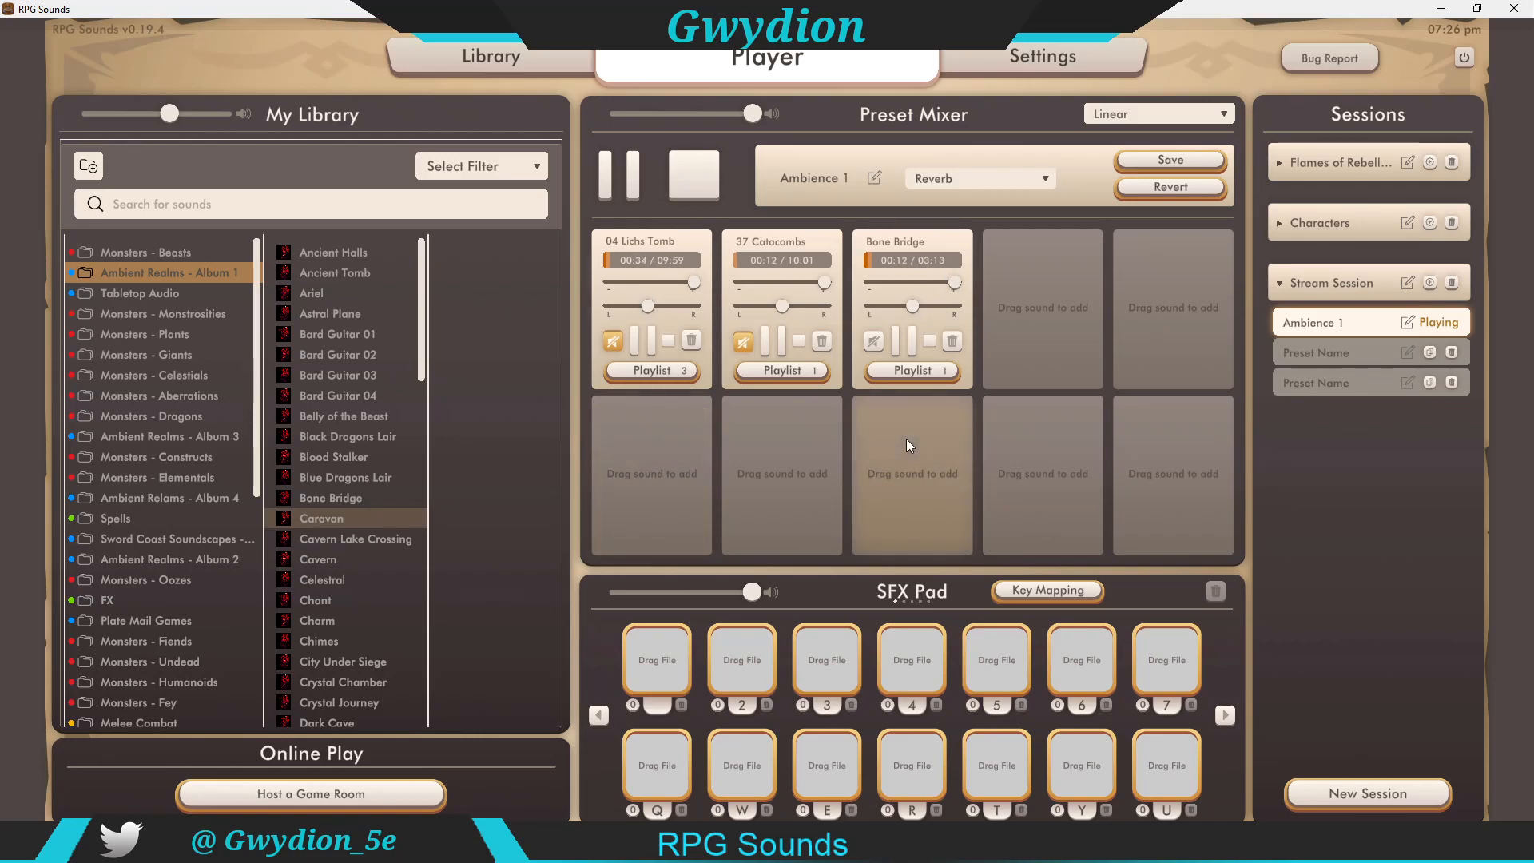
Step: Turn off looping on the Catacombs slot and stop the preset playback
left_click_drag(912, 307, 1031, 310)
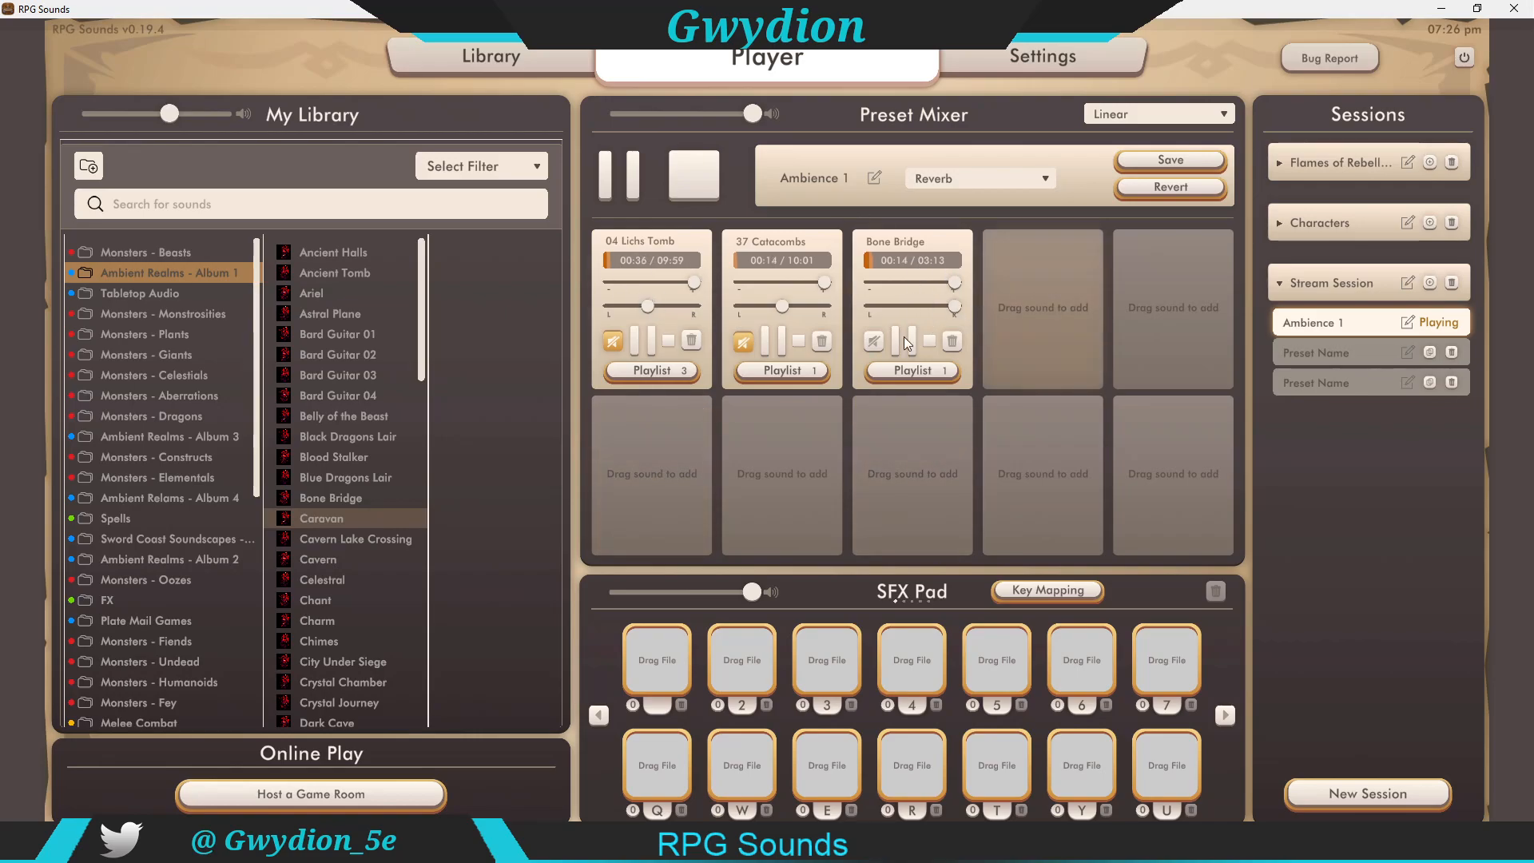
left_click(744, 340)
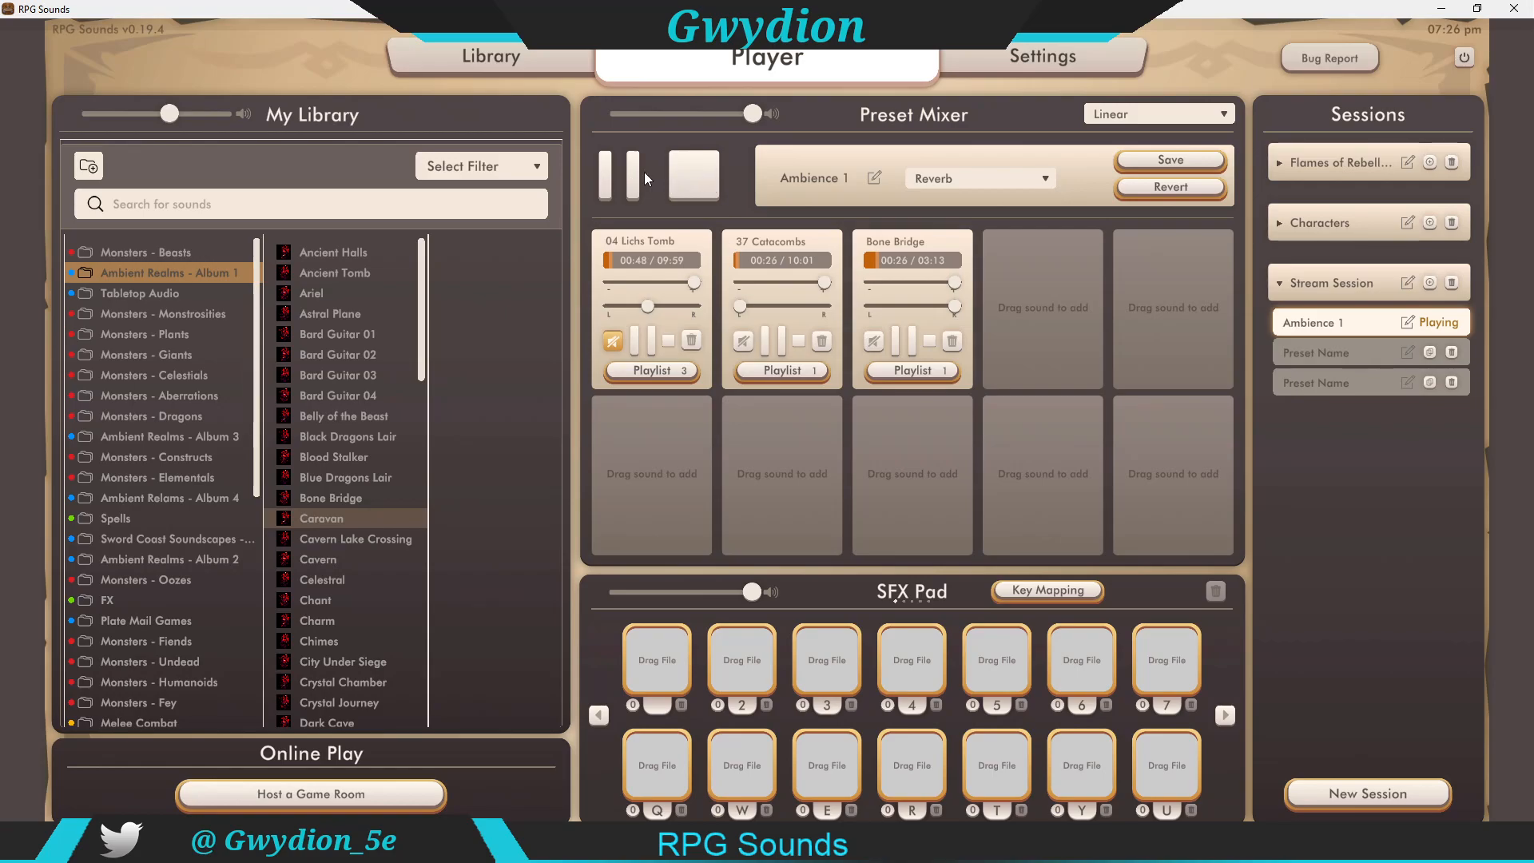
left_click(686, 176)
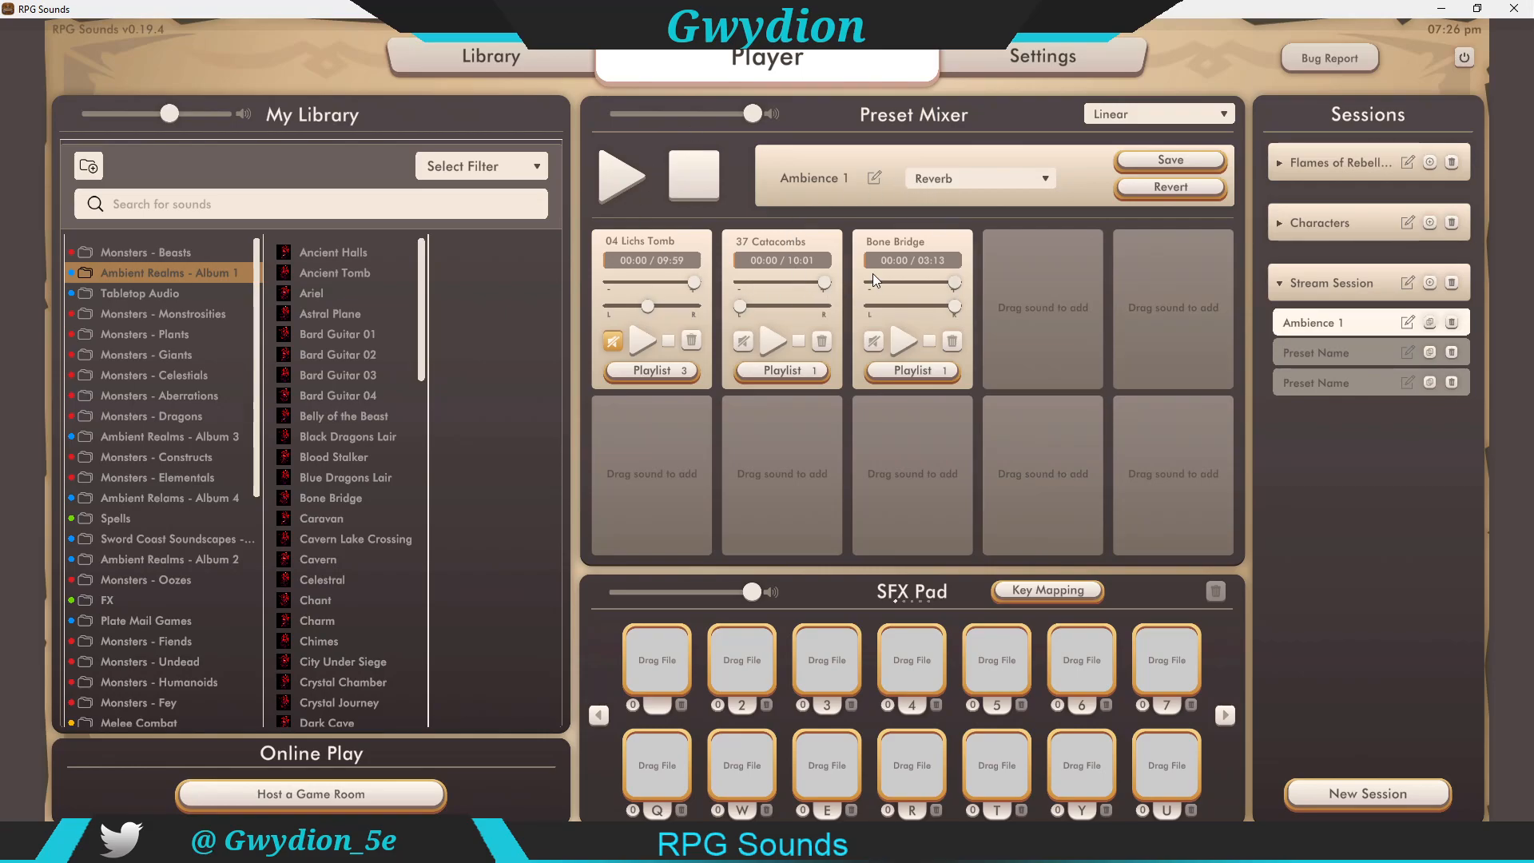
Step: Save the Ambience 1 changes while switching to the next preset, and expand the Flames of Rebell… session
left_click(1335, 350)
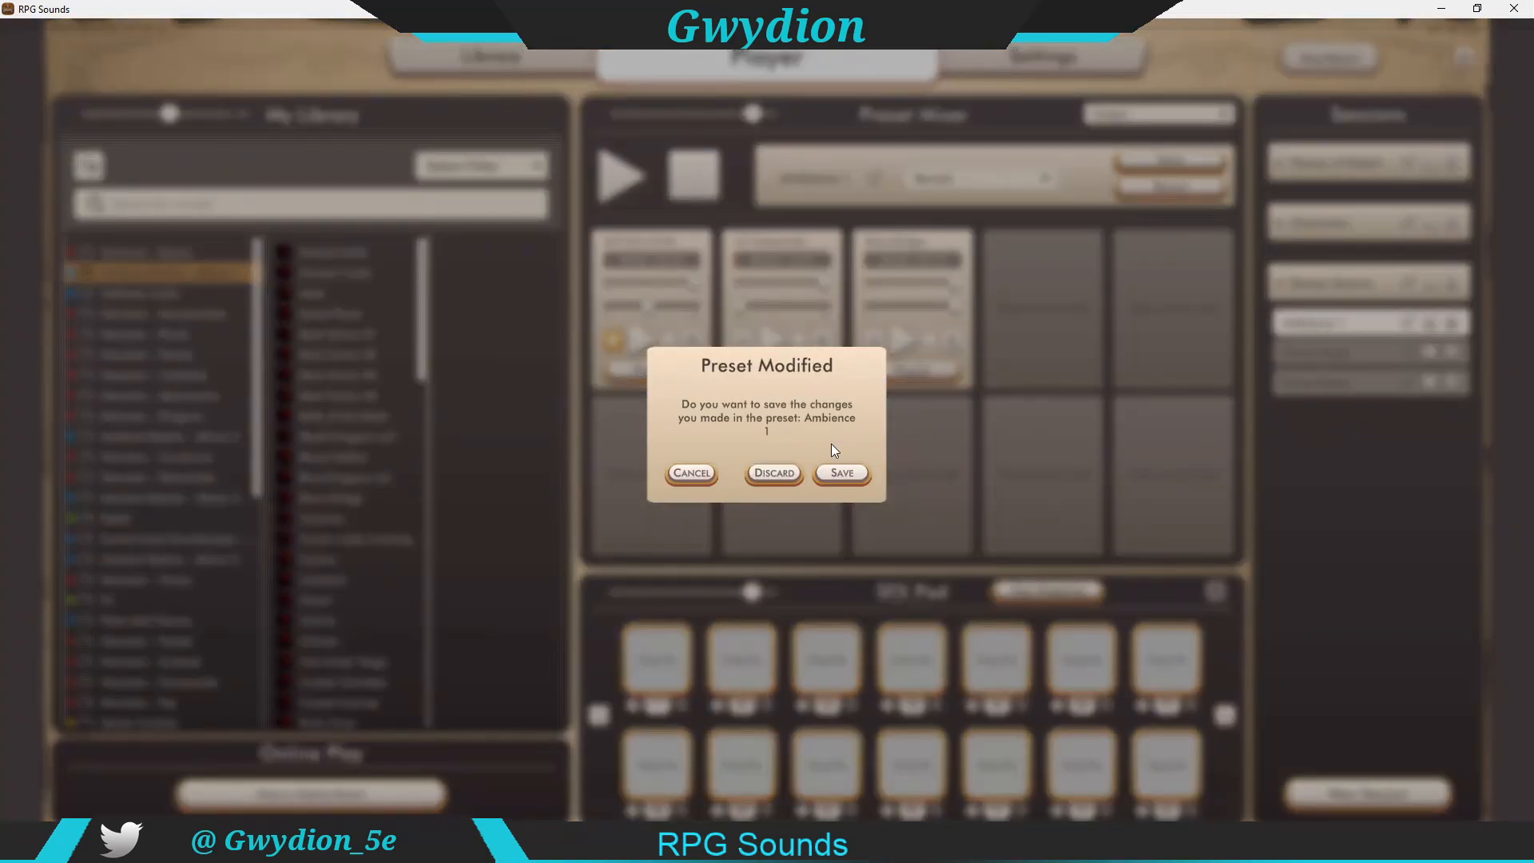
left_click(827, 473)
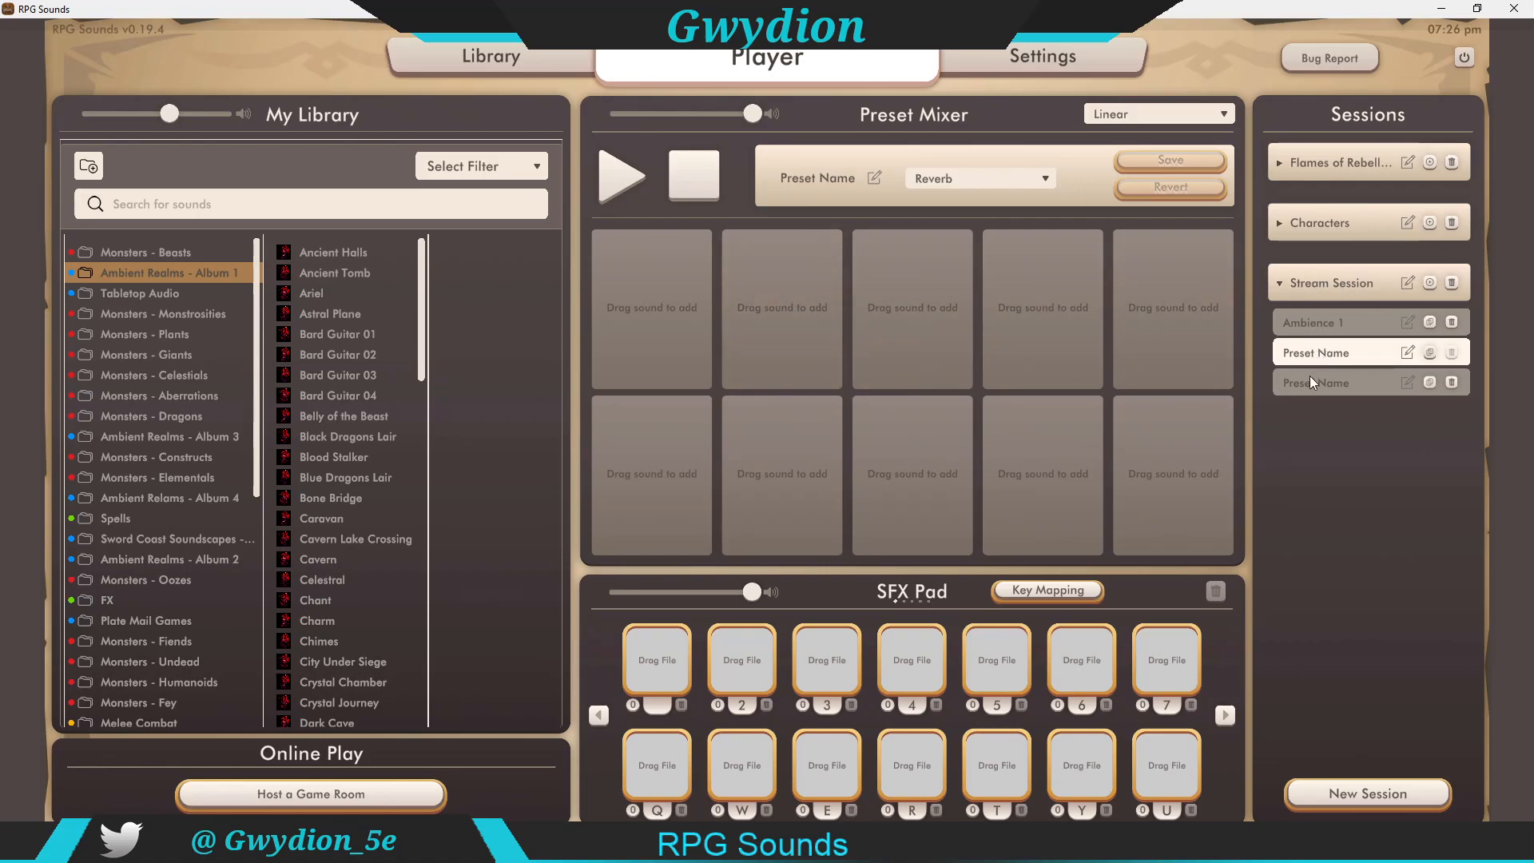
left_click(1277, 160)
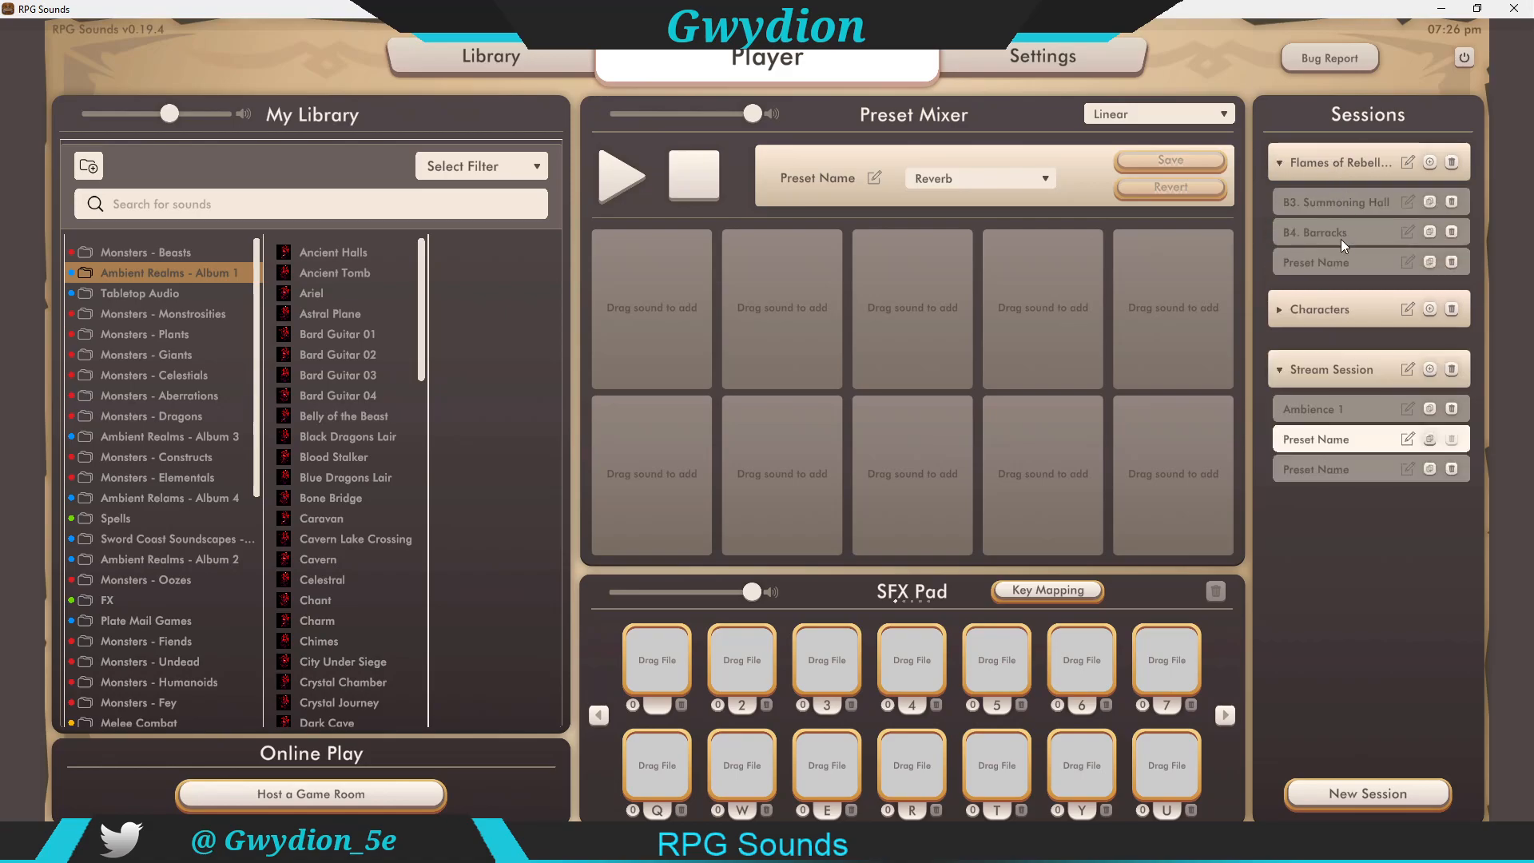
Step: Collapse the Flames of Rebellion, Characters and Stream Session groups in the sessions list
left_click(1283, 161)
left_click(1280, 224)
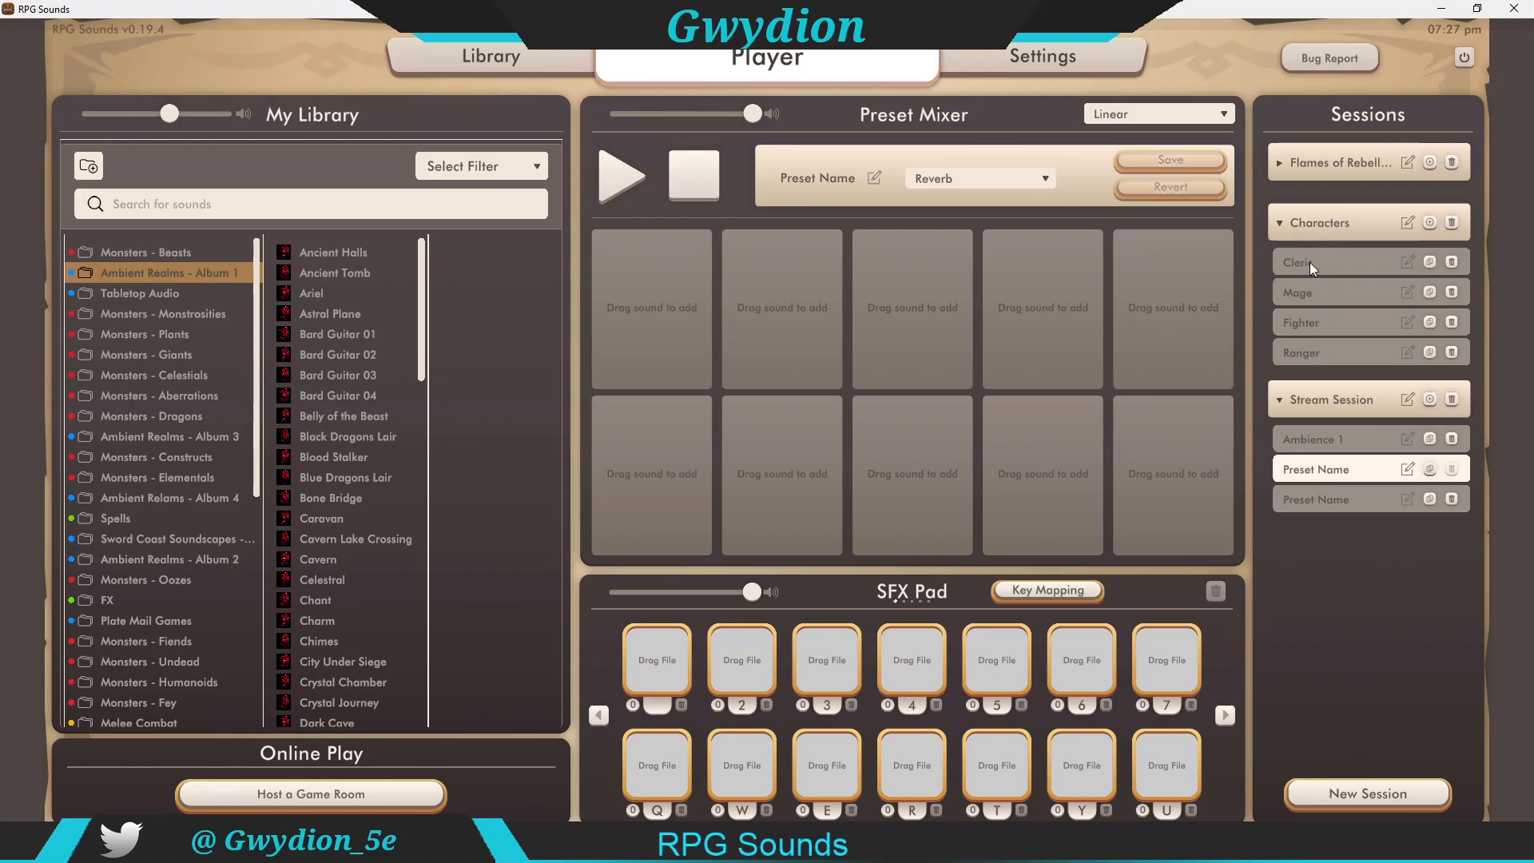
left_click(1285, 219)
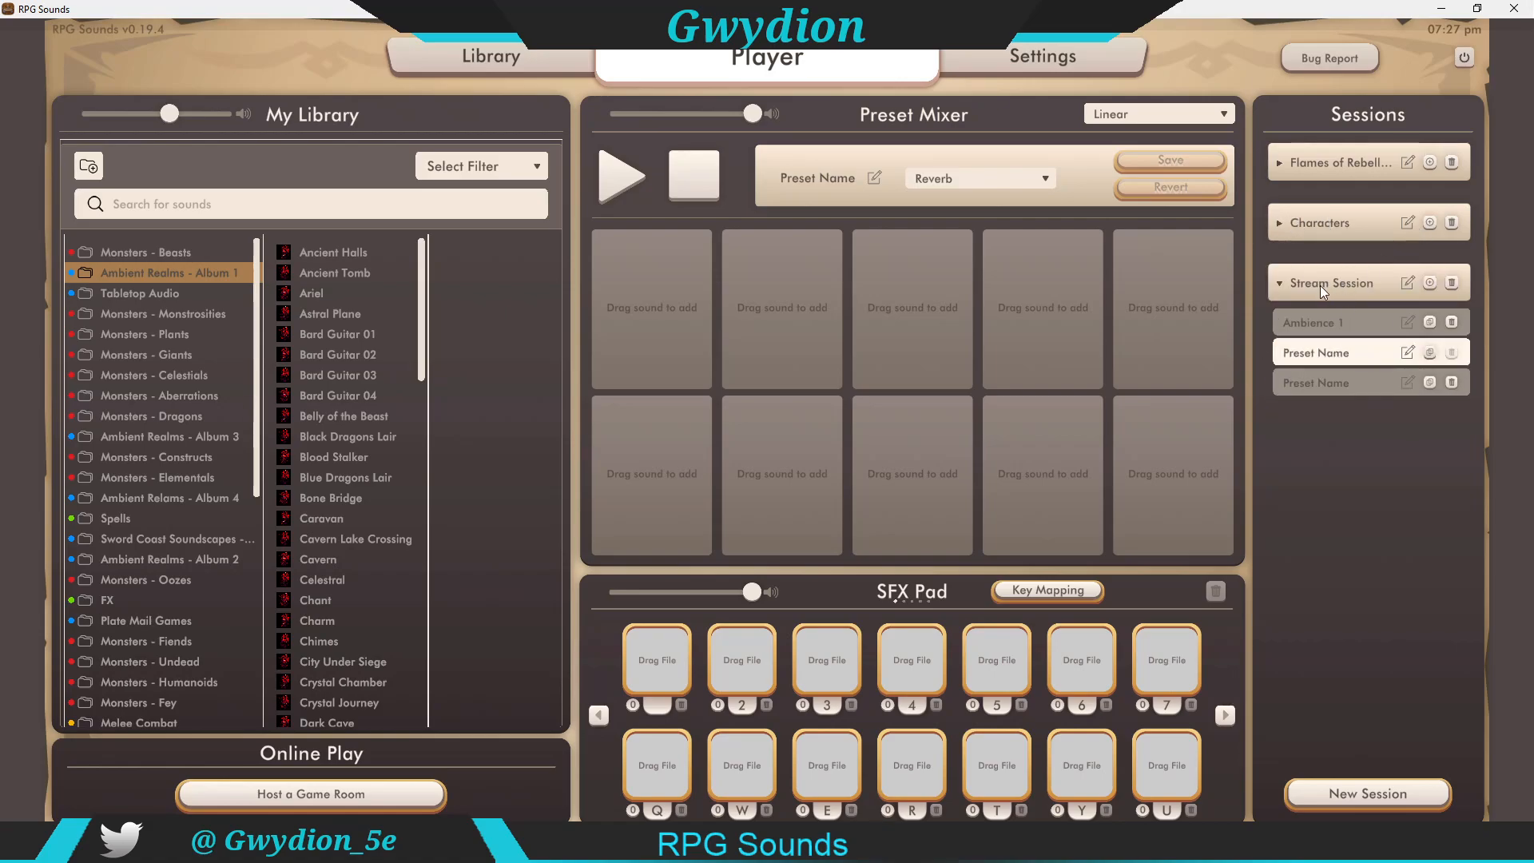
left_click(1281, 282)
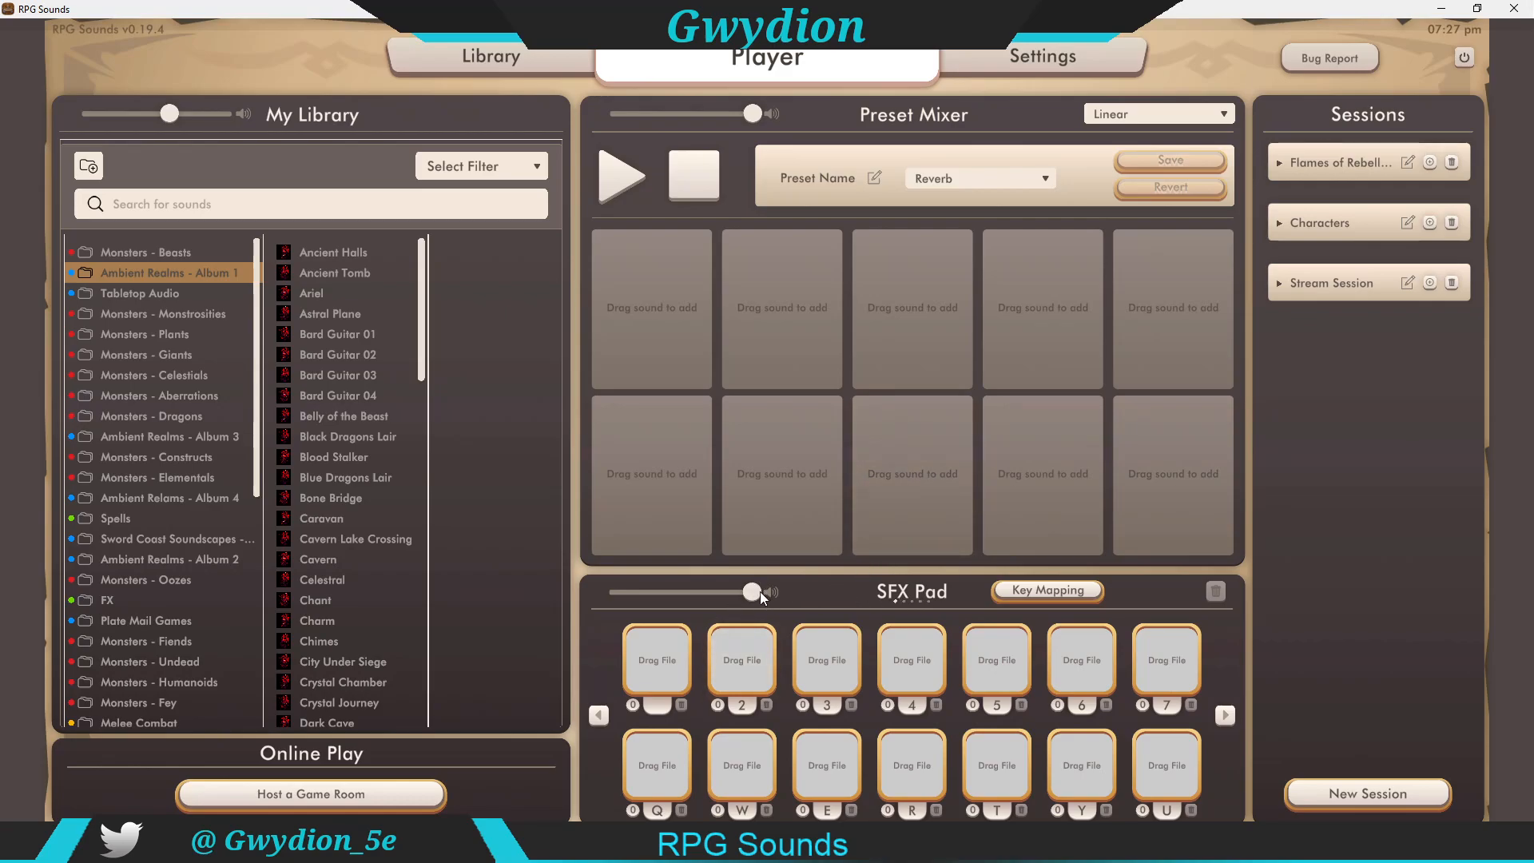
Step: Map the key 1 to the first SFX pad slot in key mapping mode
left_click_drag(696, 591, 682, 592)
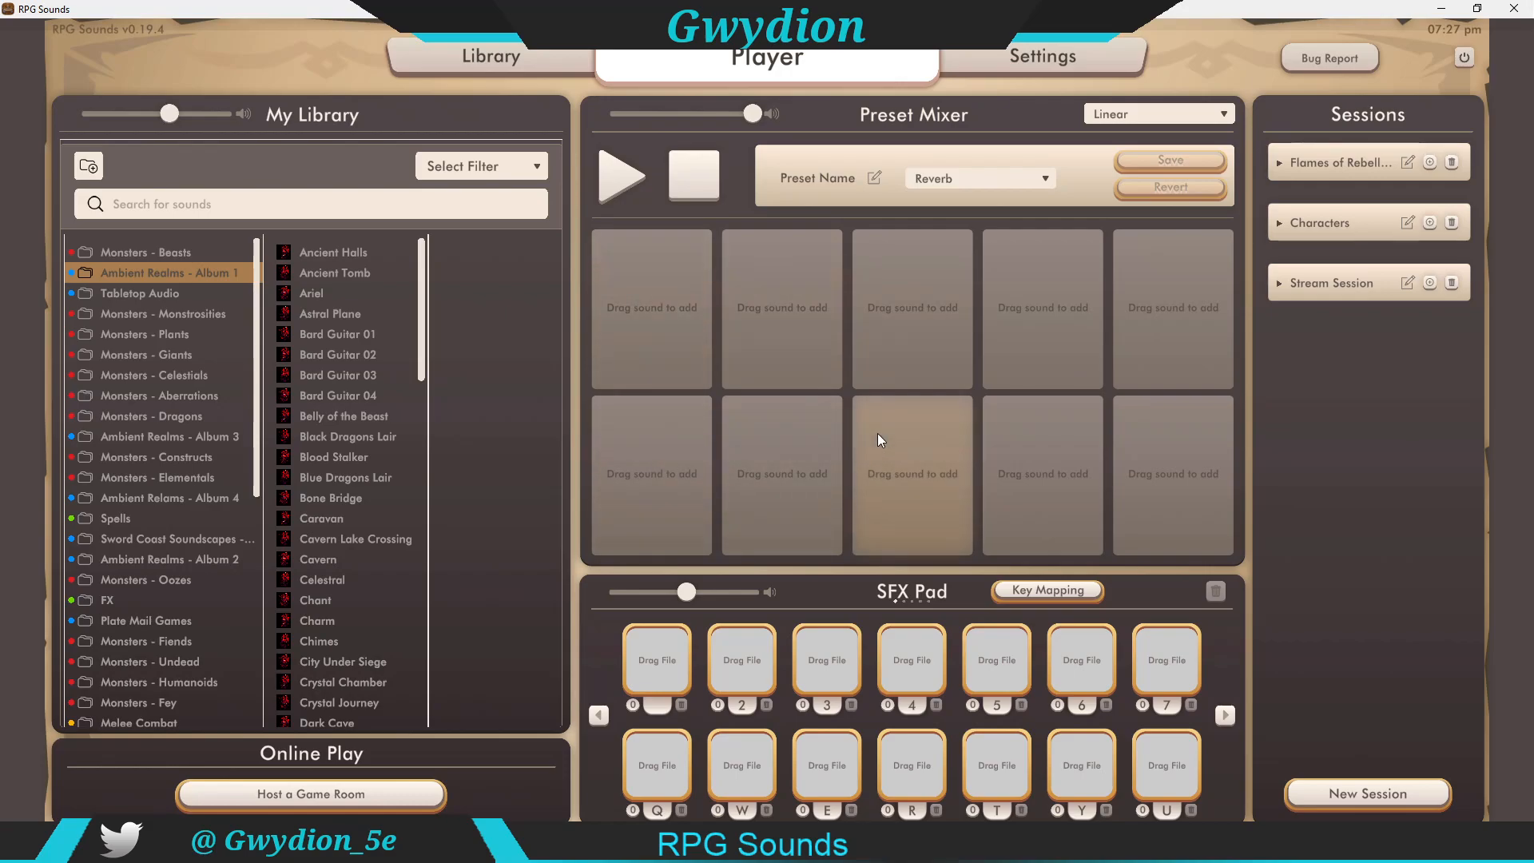
left_click_drag(690, 592, 751, 592)
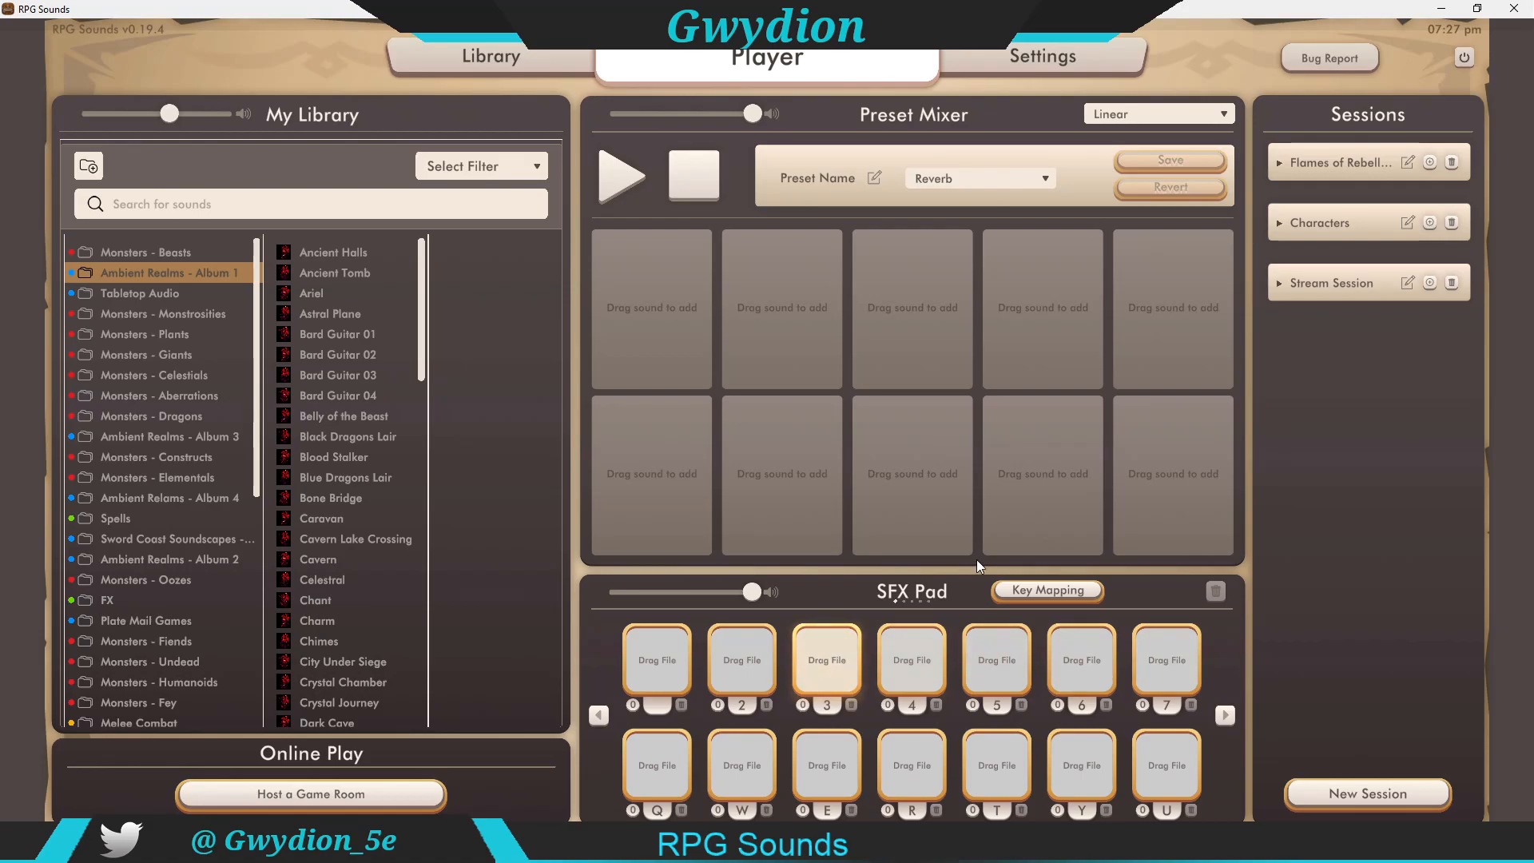
left_click(1048, 595)
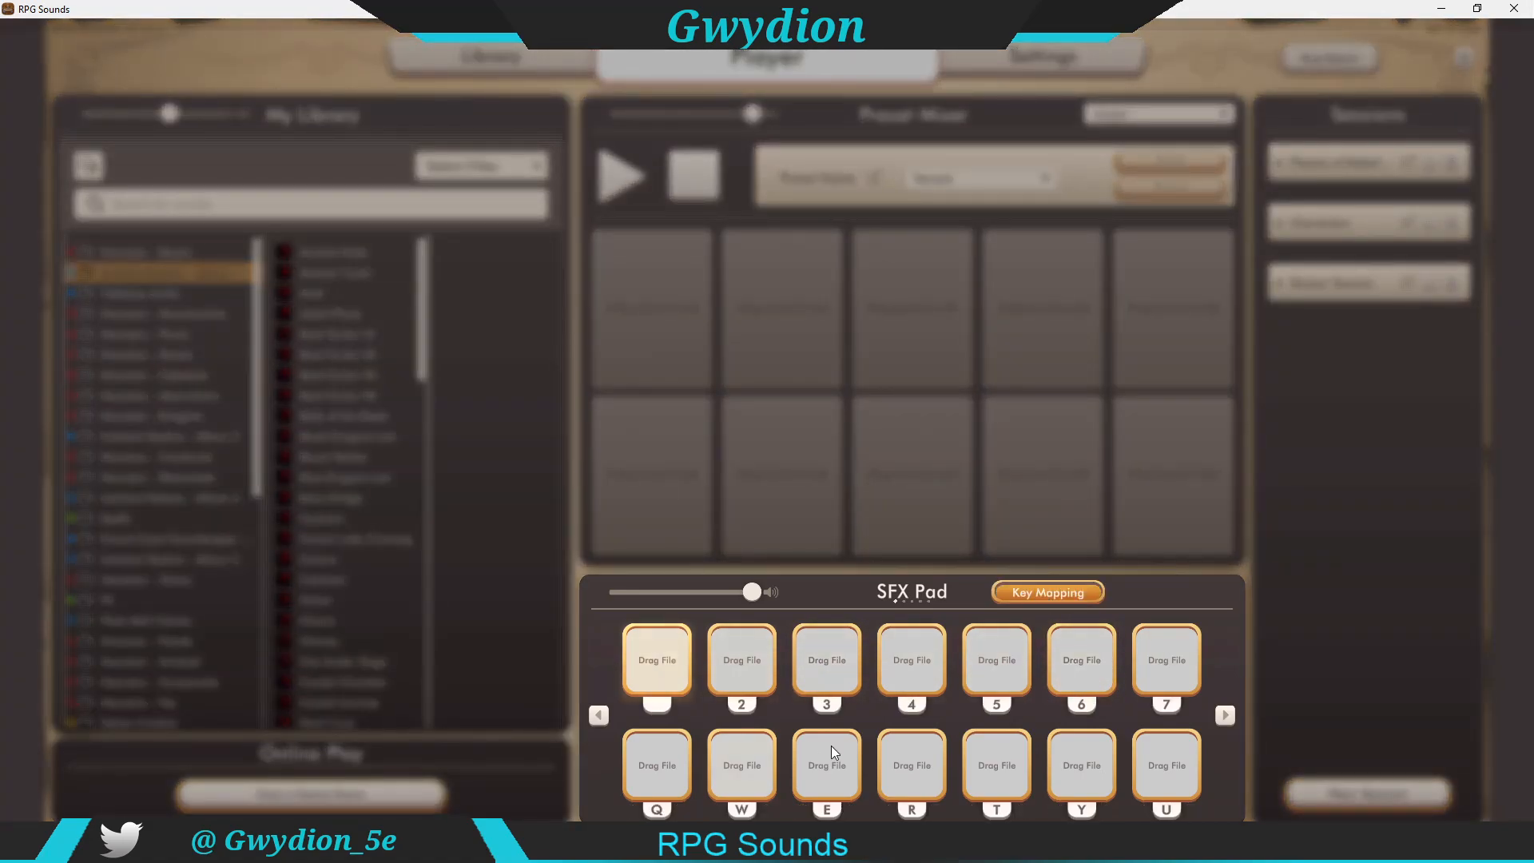
key("1")
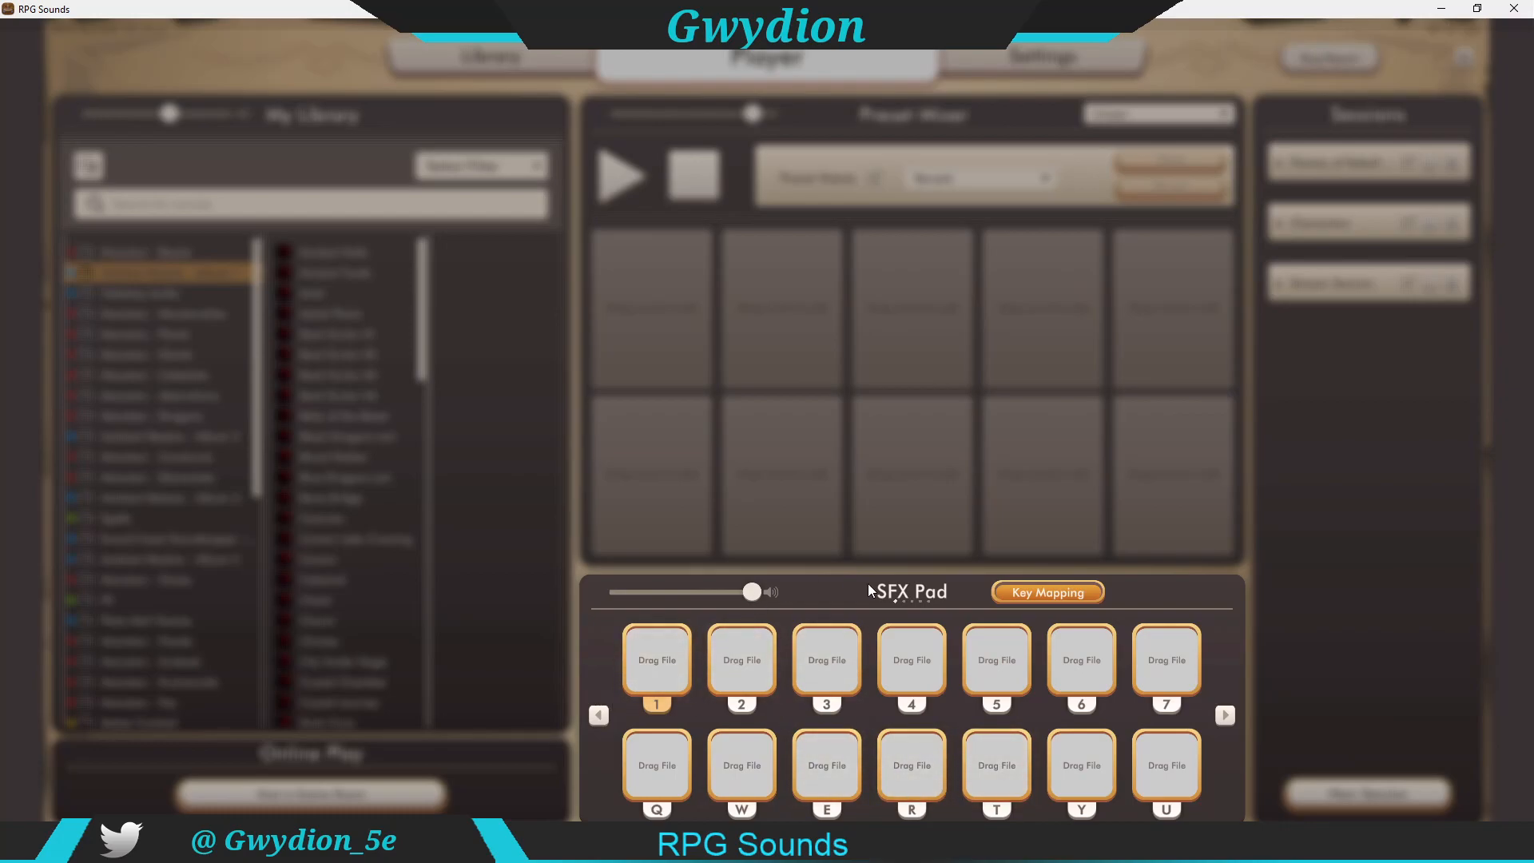
left_click(1025, 590)
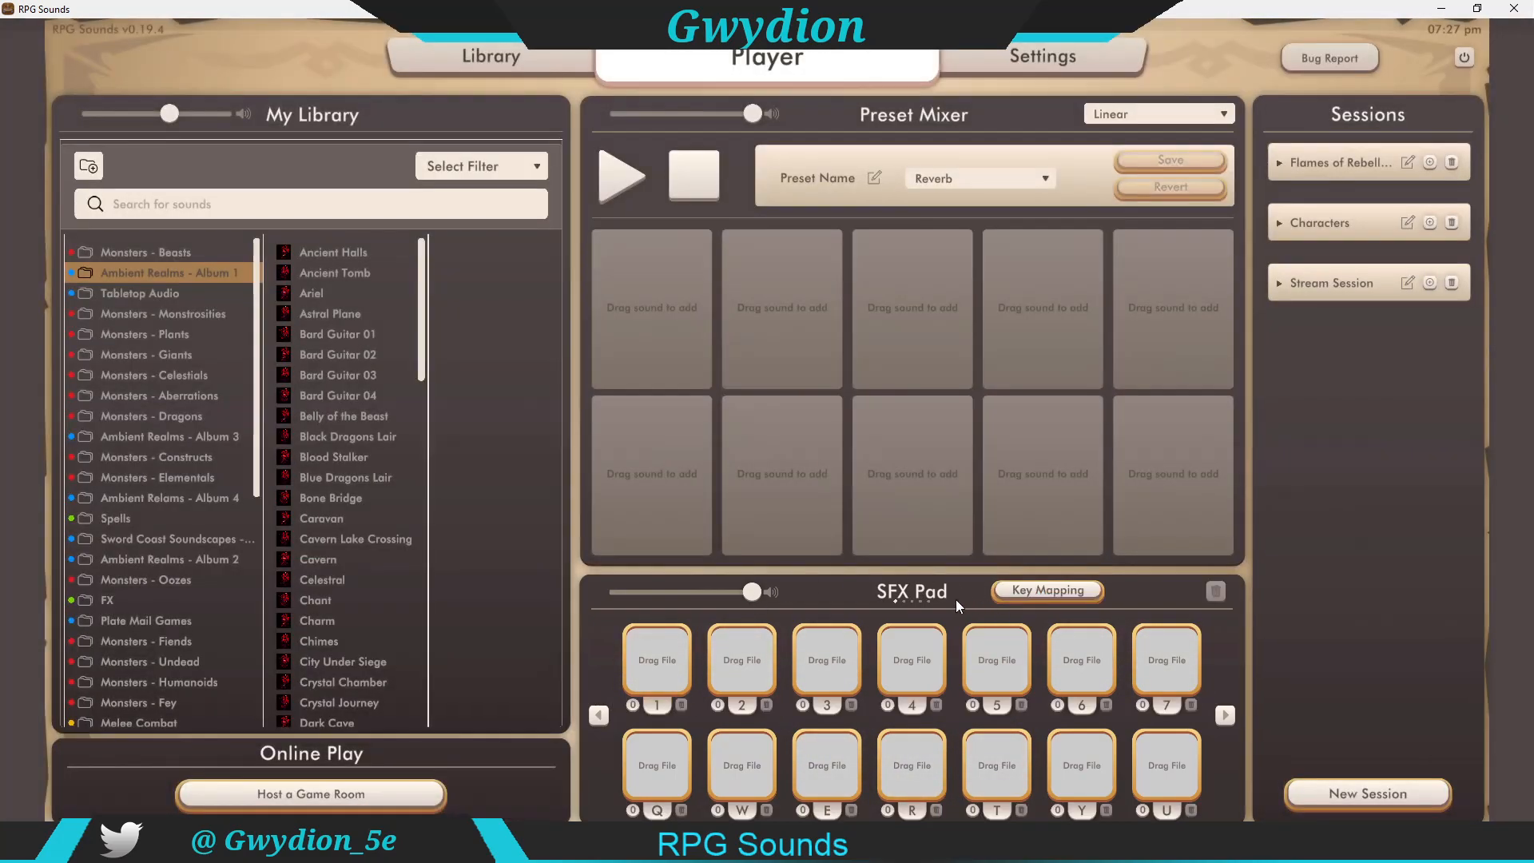
Step: Add Acid Spray 002 from the FX > Traps & Hazards folder to the first SFX pad
left_click(110, 601)
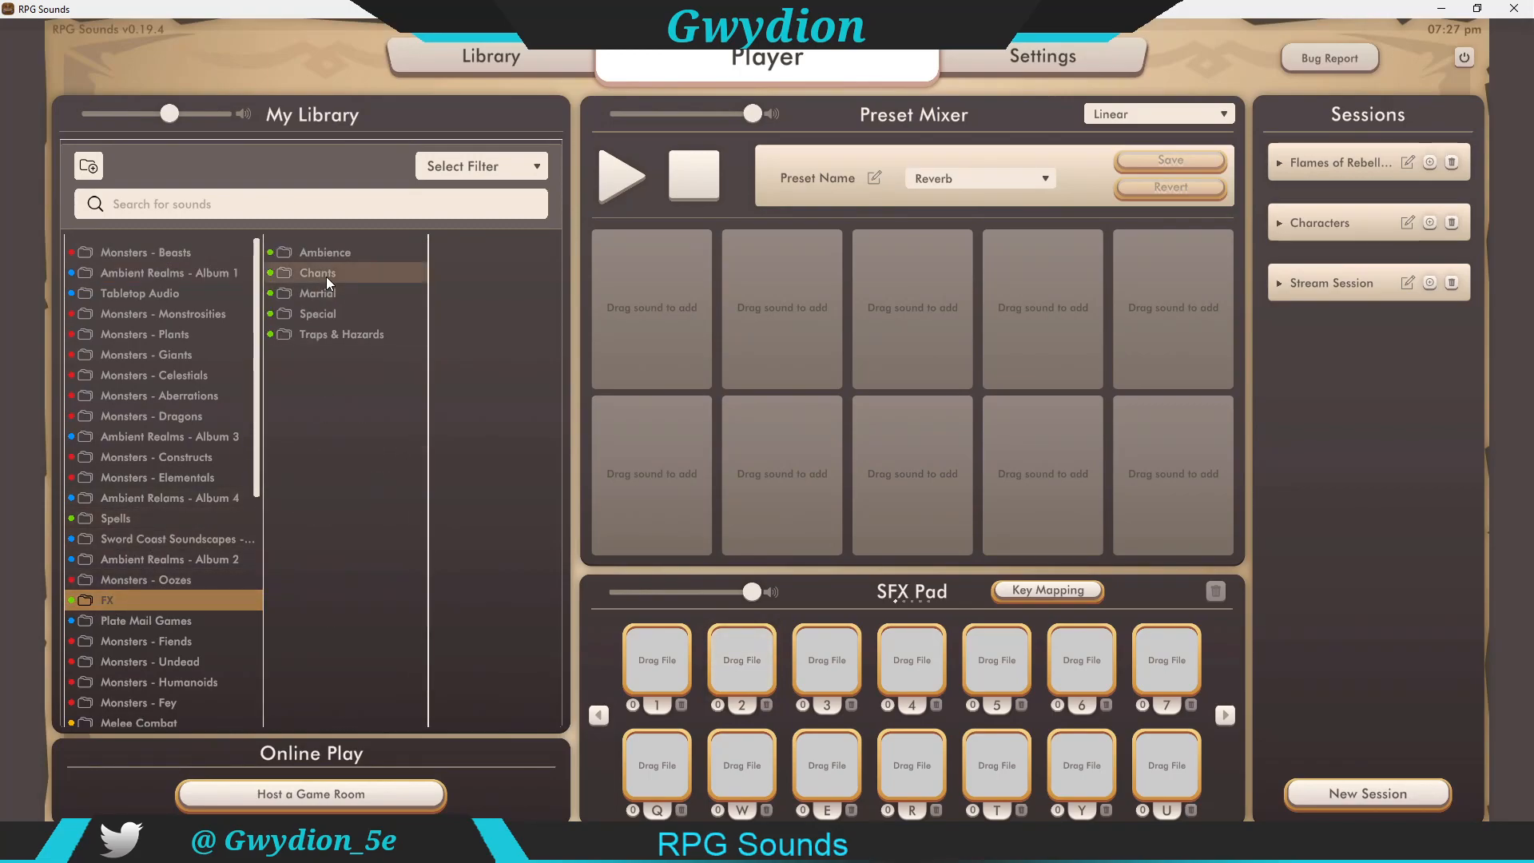
left_click(331, 334)
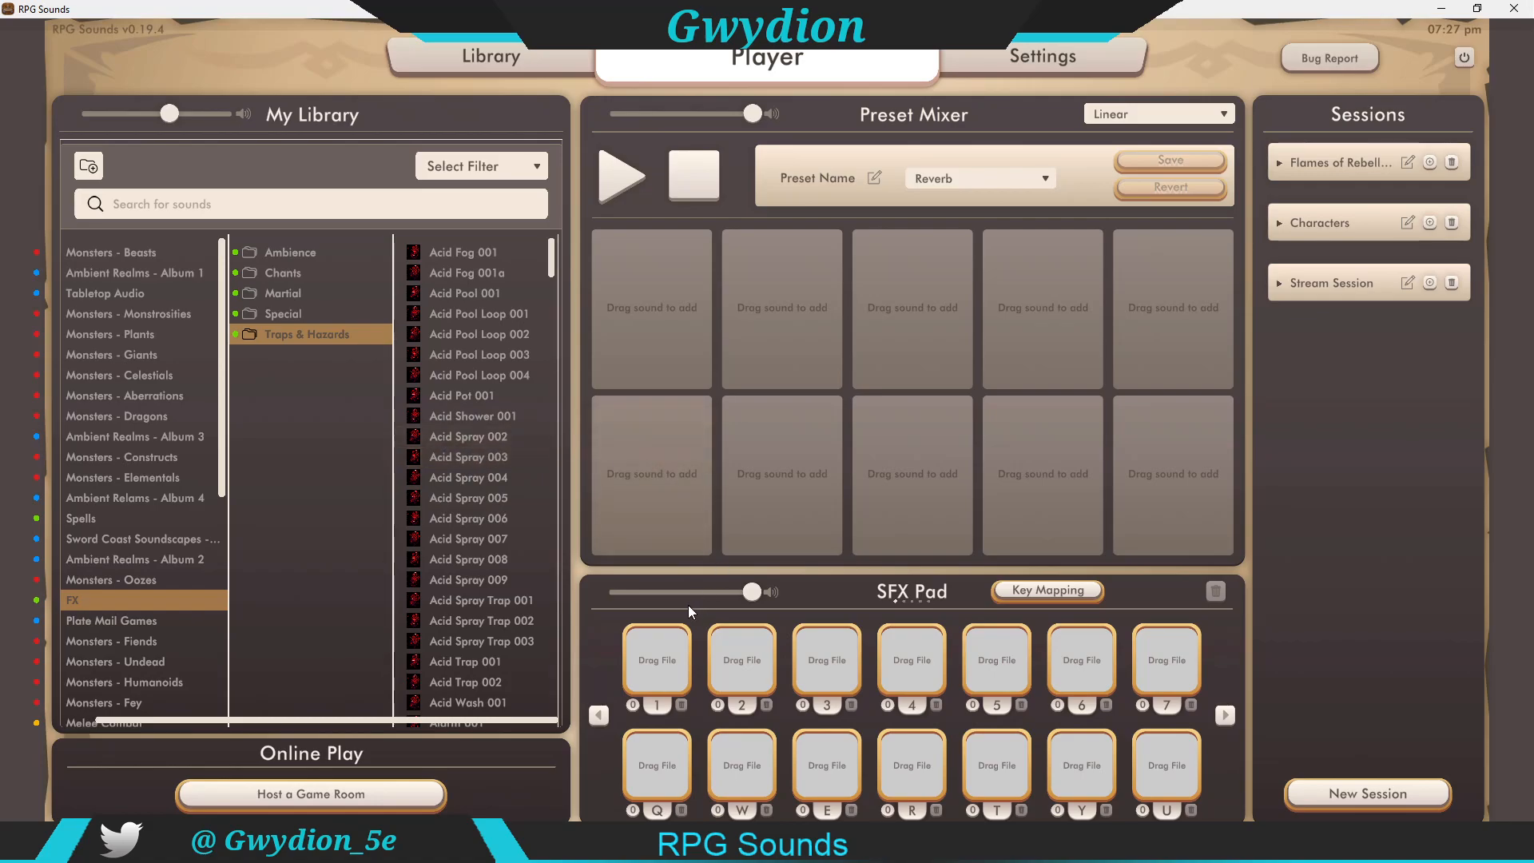
left_click_drag(469, 430, 759, 706)
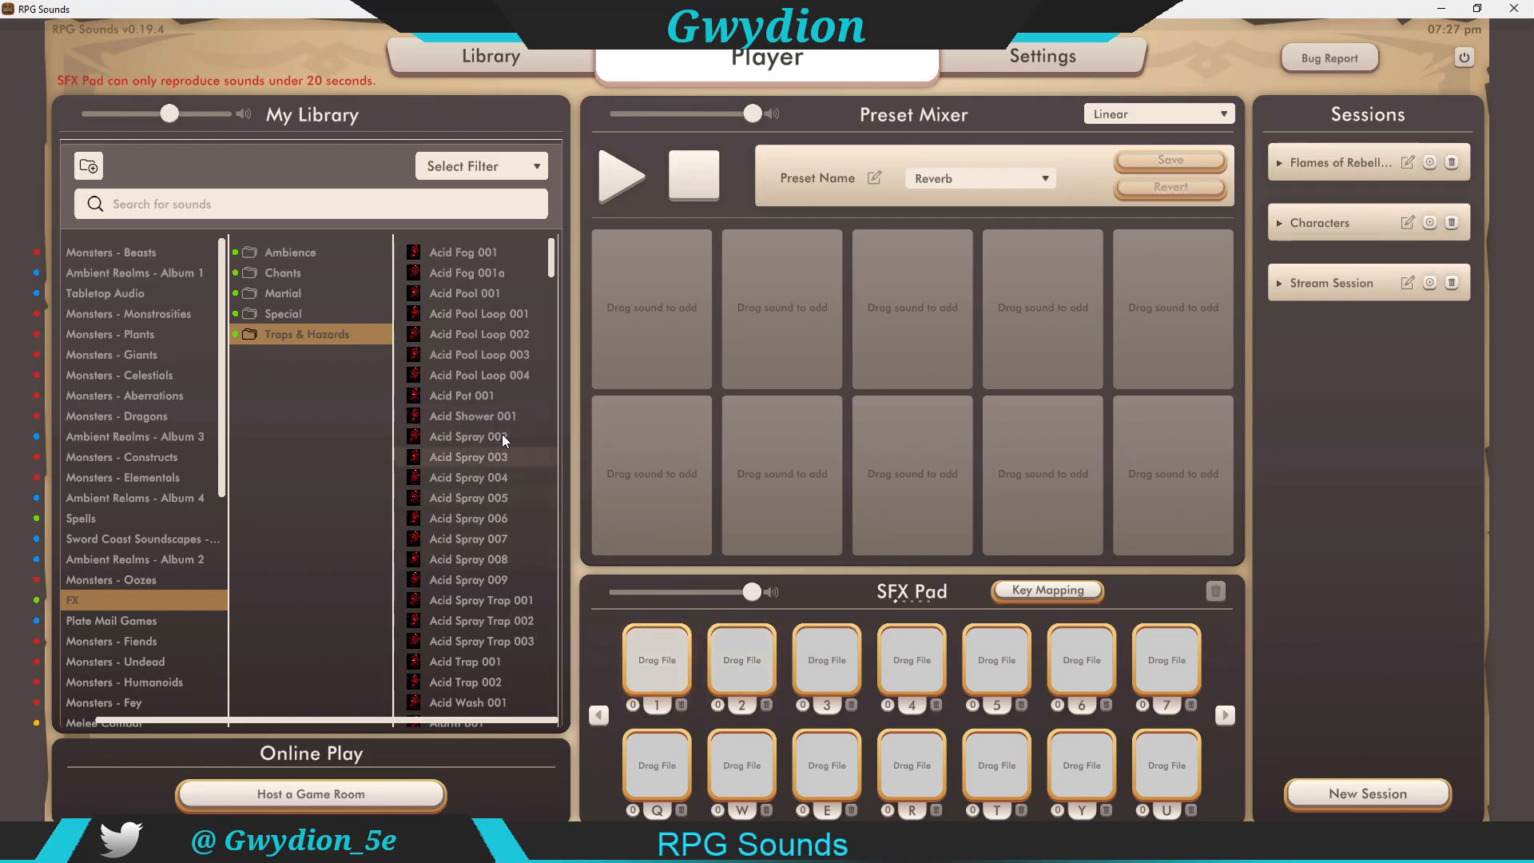
left_click(471, 434)
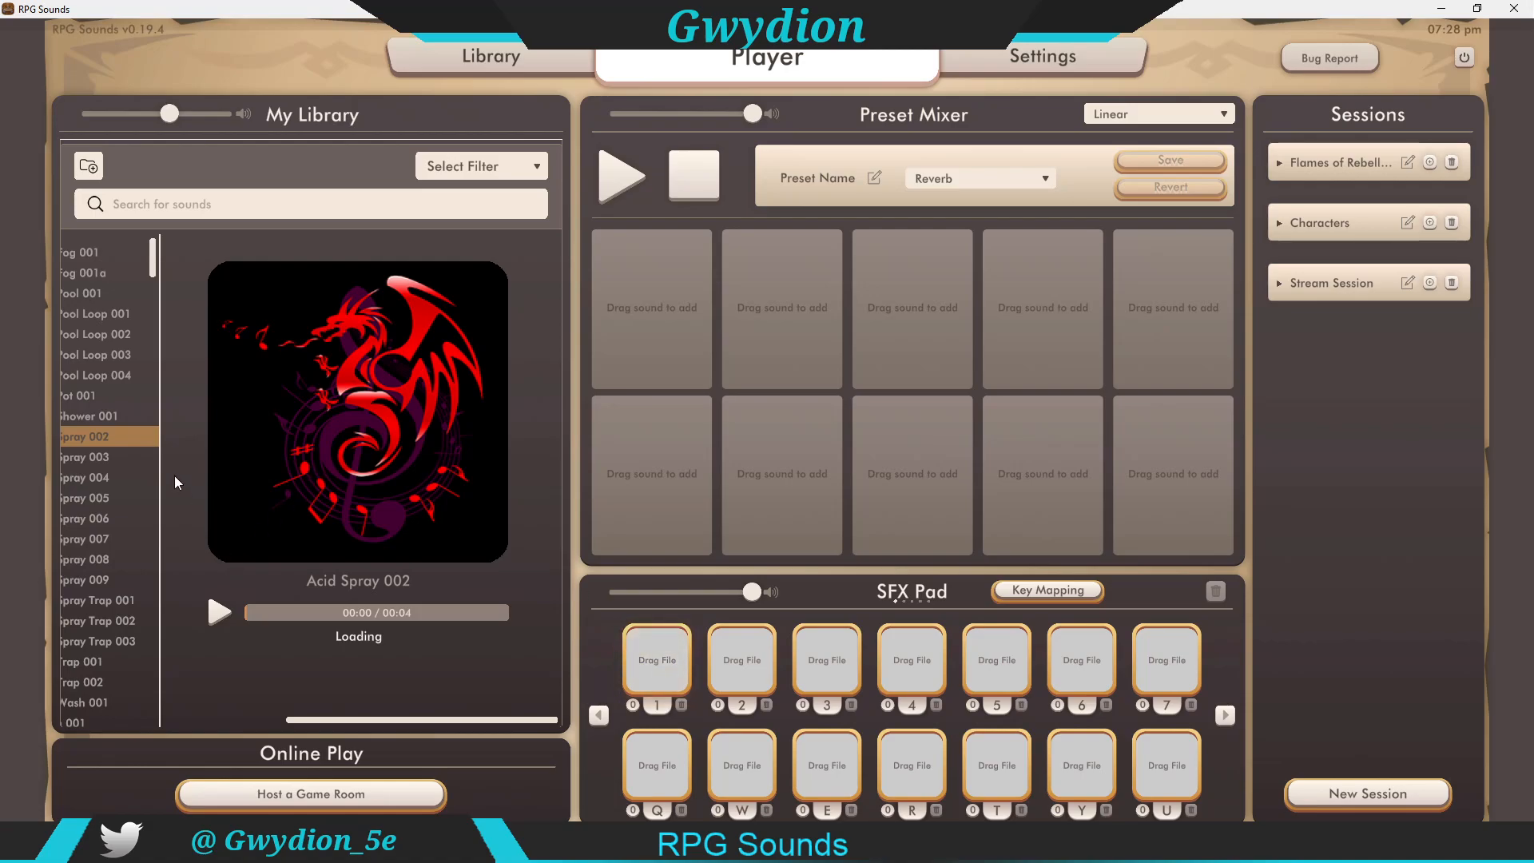
left_click_drag(323, 721, 118, 712)
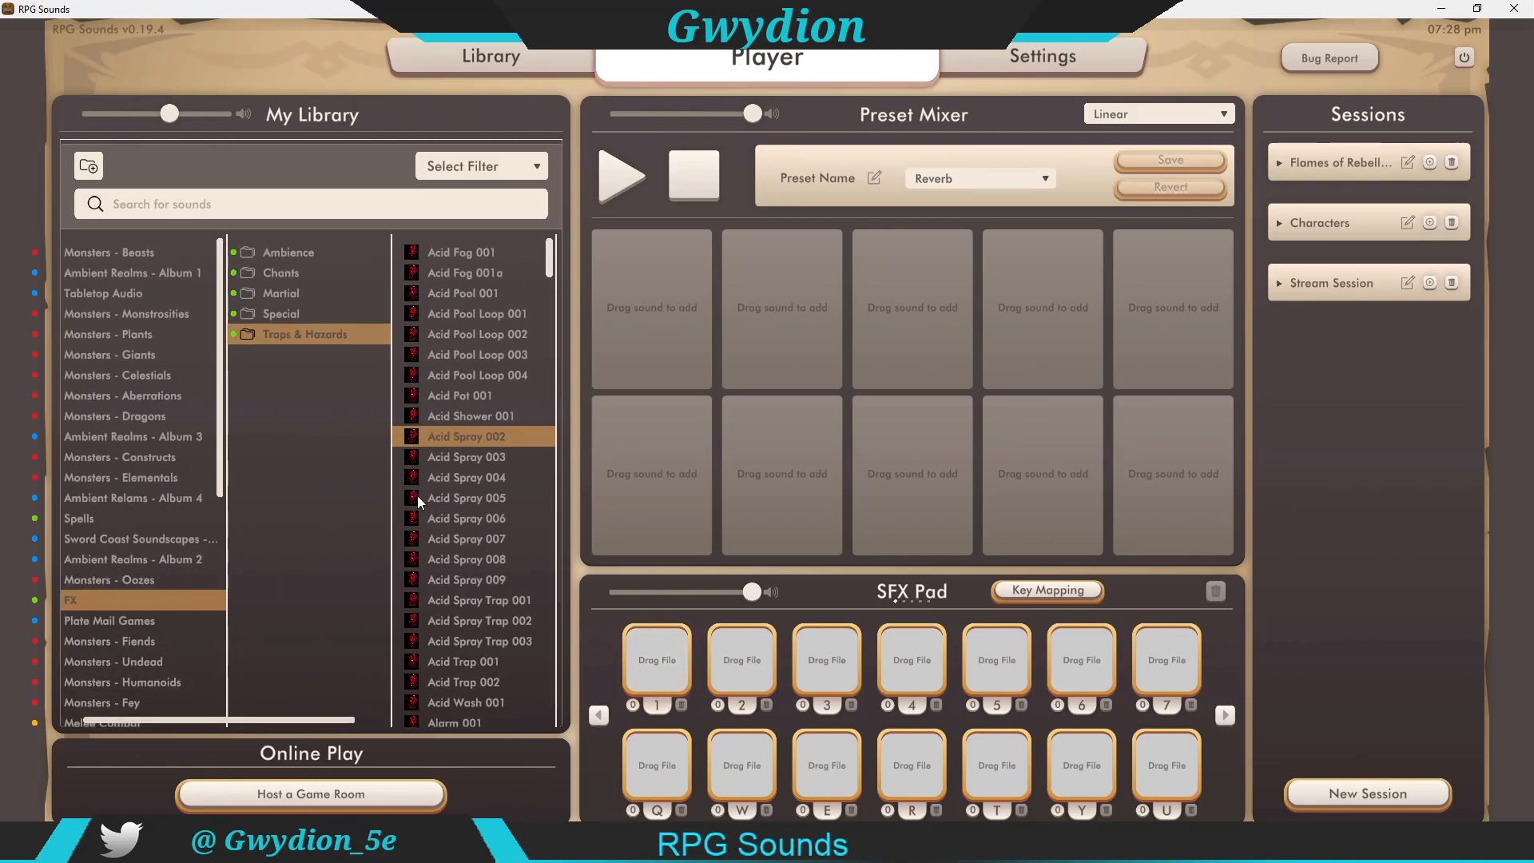
mouse_move(468, 441)
left_mouse_down()
mouse_move(693, 628)
mouse_move(663, 661)
left_mouse_up()
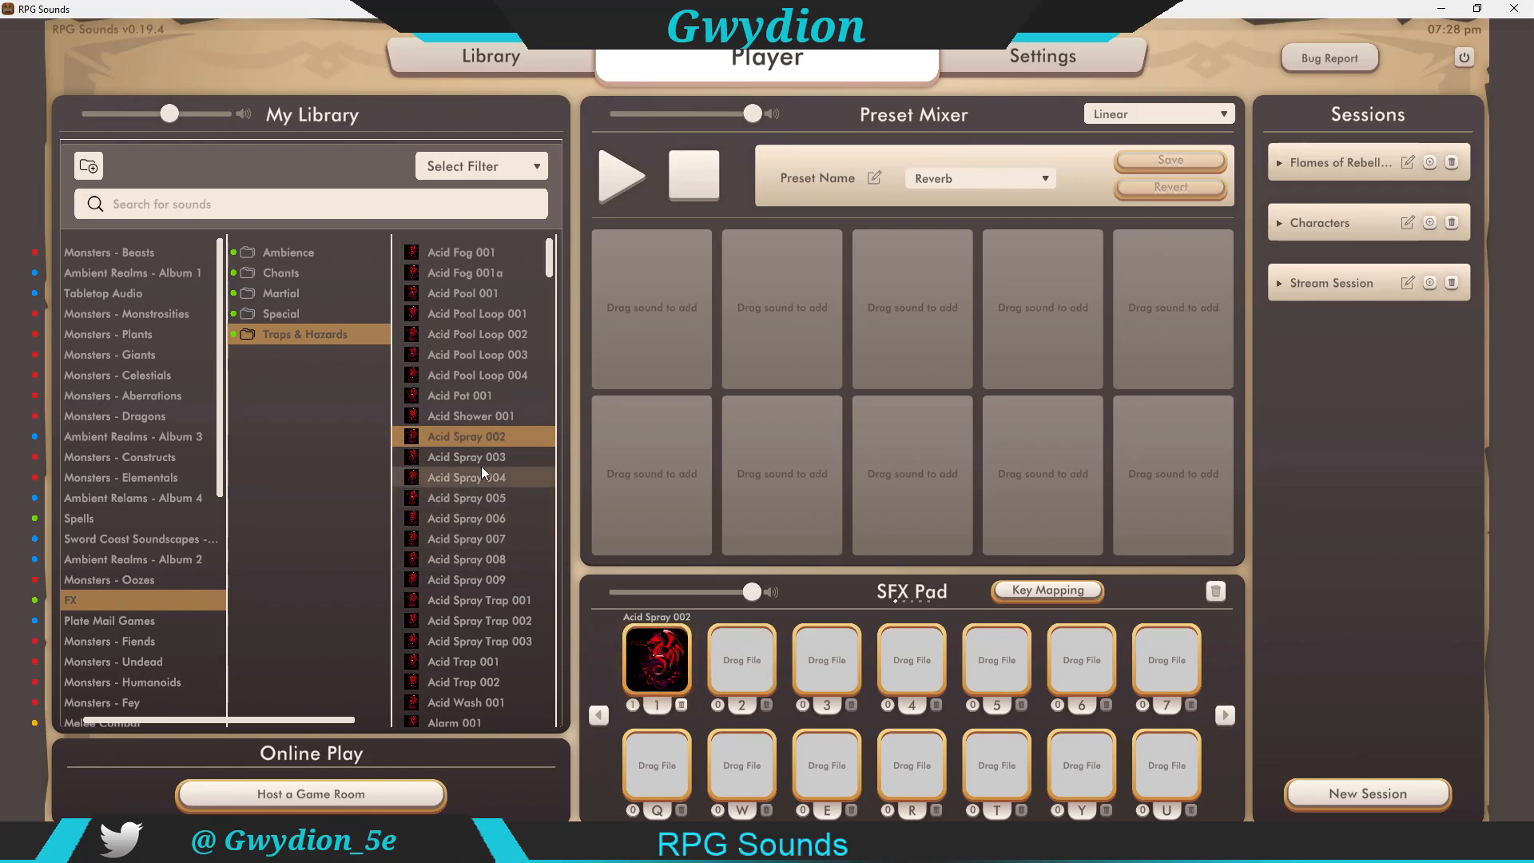
Step: Try adding Acid Spray 003 to the first SFX pad, and add Acid Spray 002 there a second time
left_click_drag(476, 458, 648, 657)
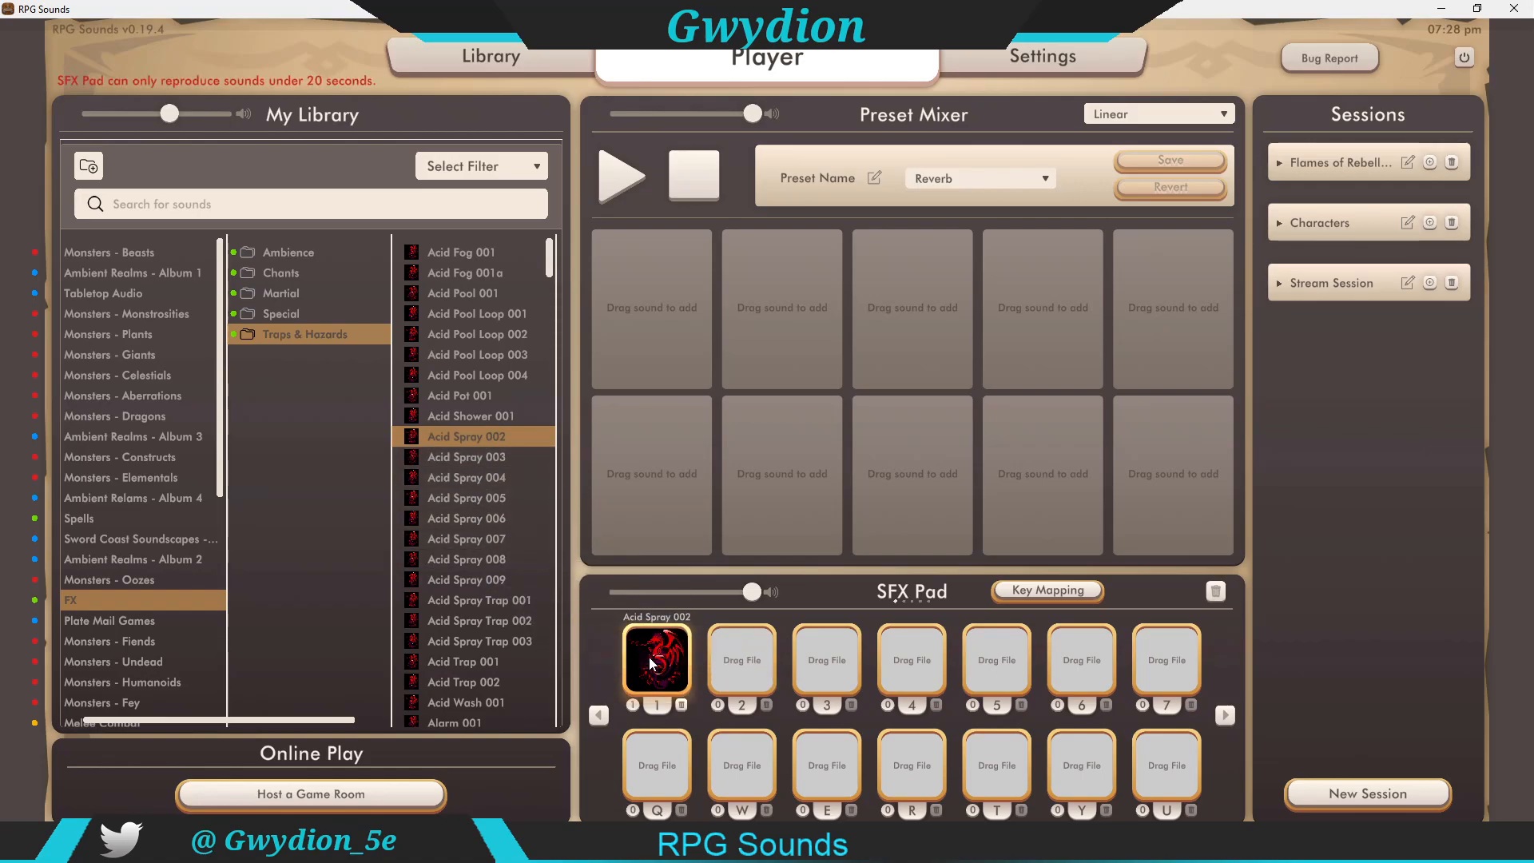
left_click(487, 436)
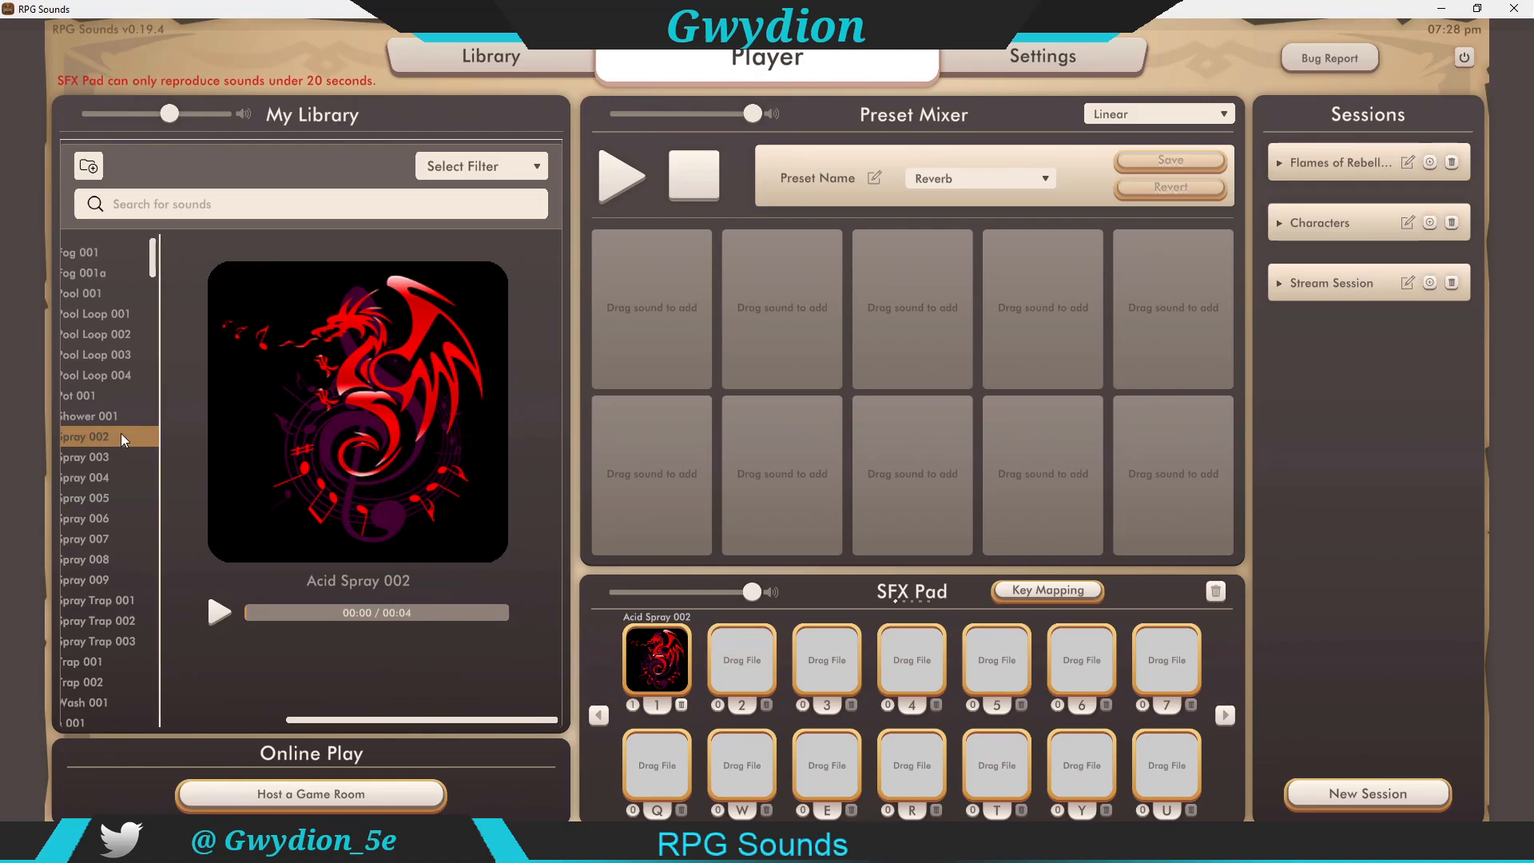
mouse_move(418, 541)
left_mouse_down()
mouse_move(677, 648)
mouse_move(663, 664)
left_mouse_up()
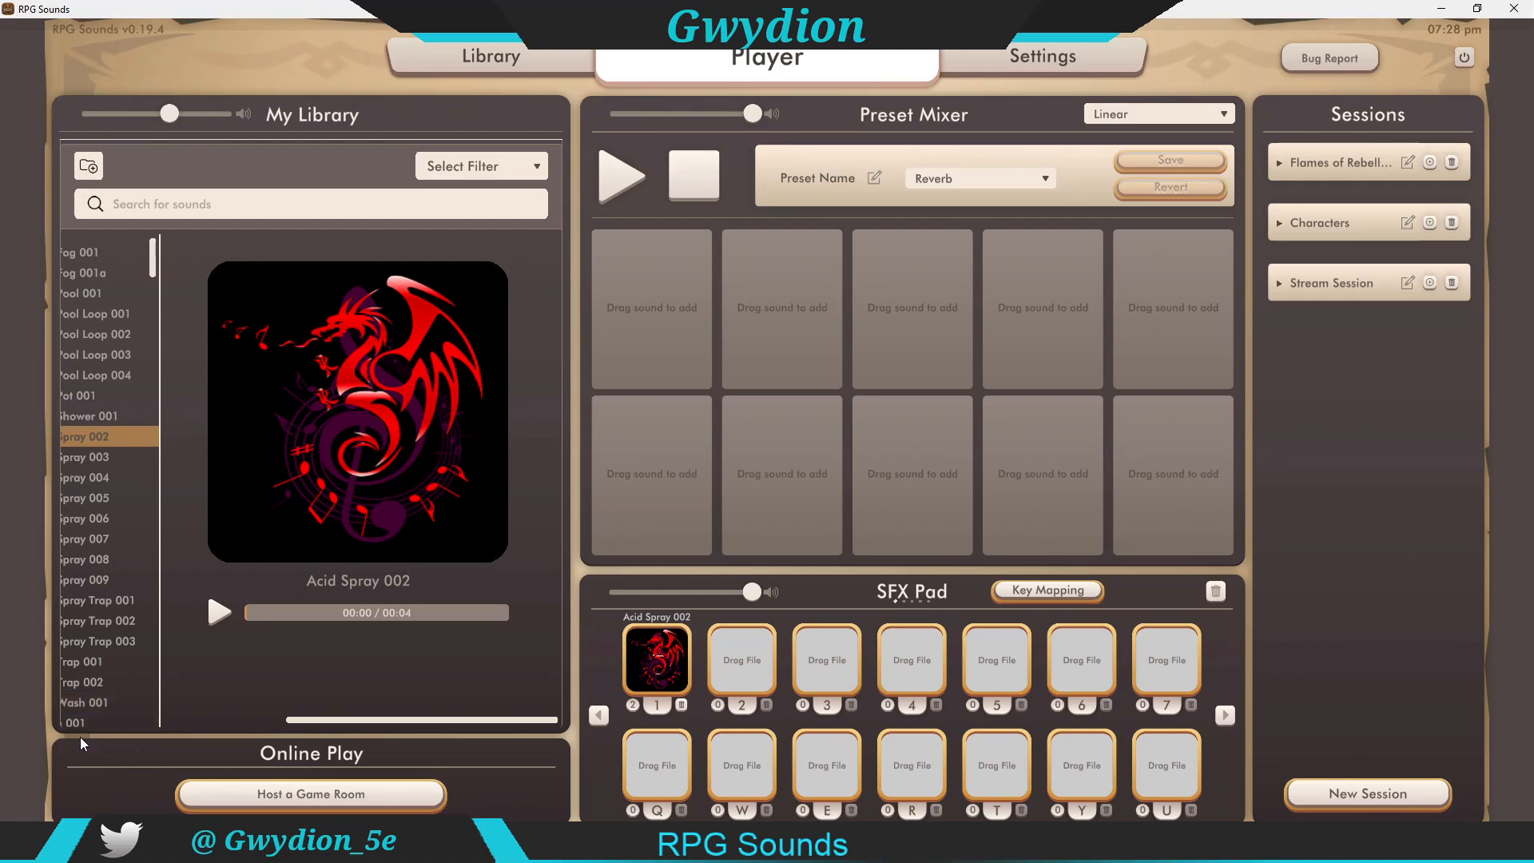
left_click_drag(311, 721, 103, 700)
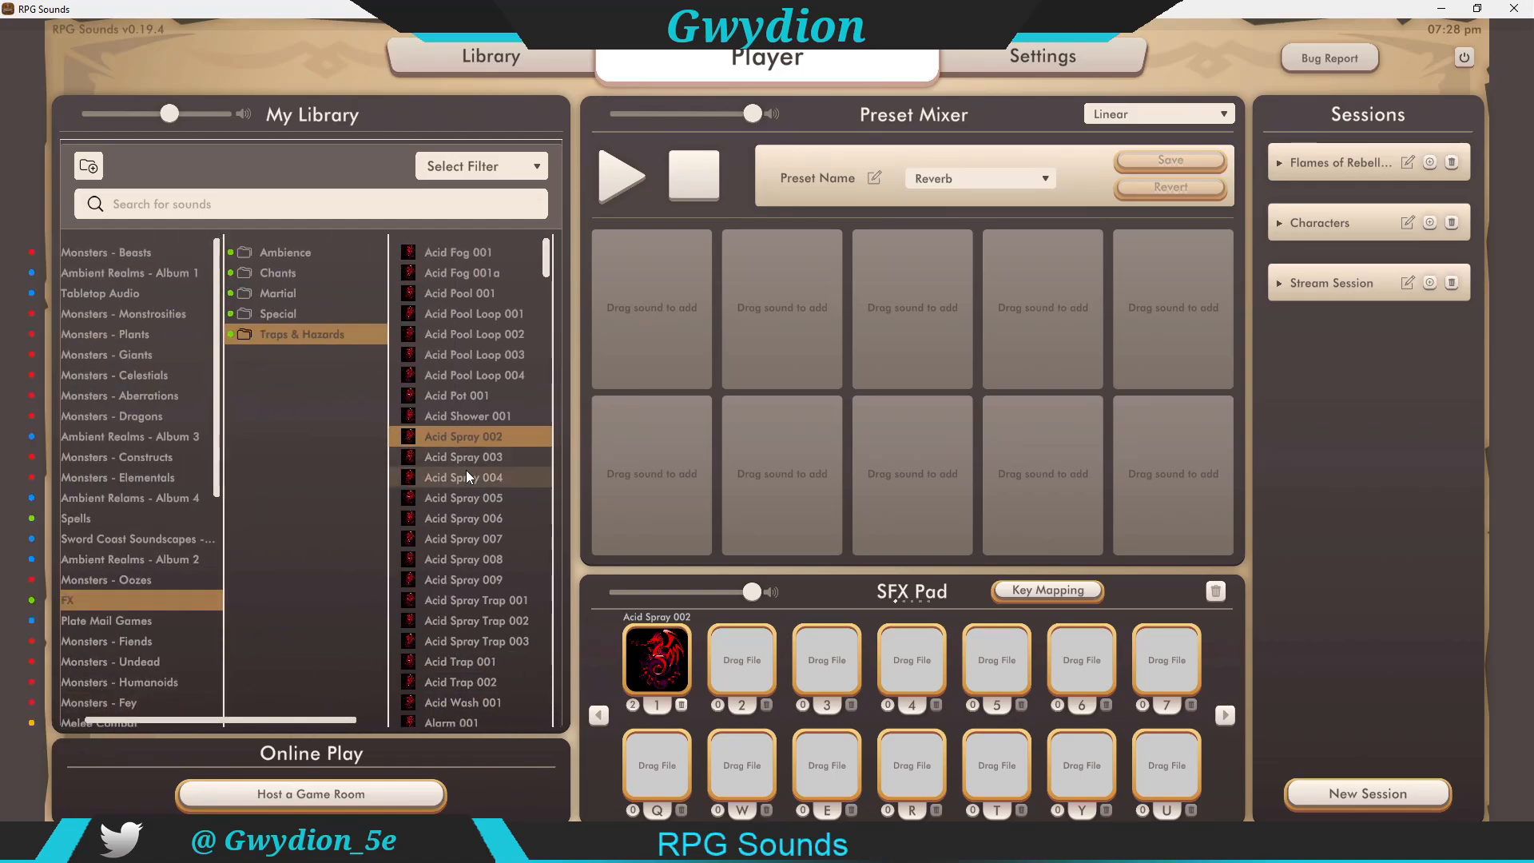
left_click_drag(460, 464, 660, 671)
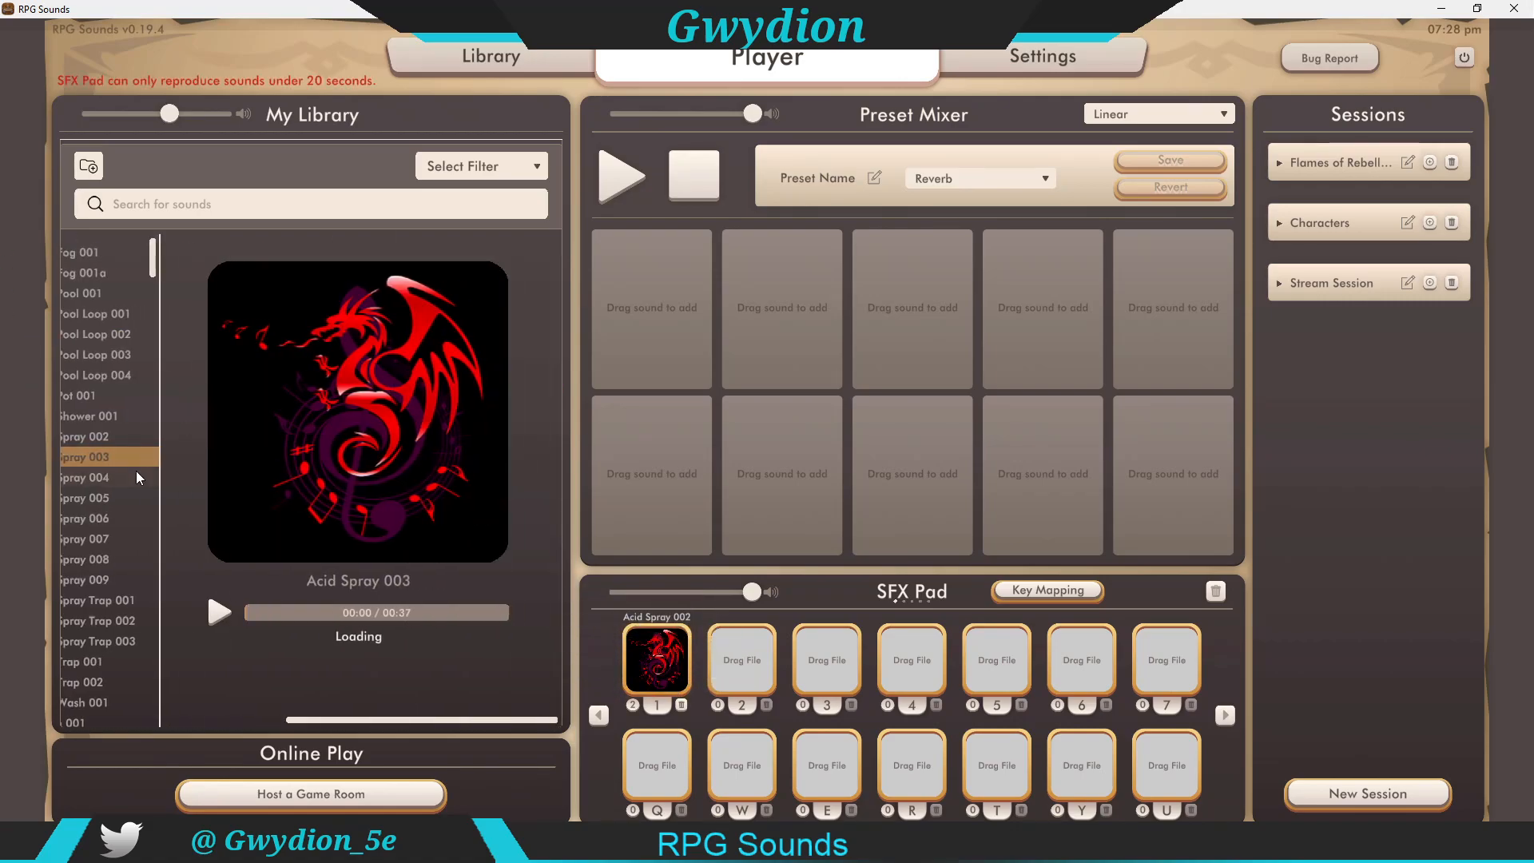
left_click_drag(107, 455, 662, 656)
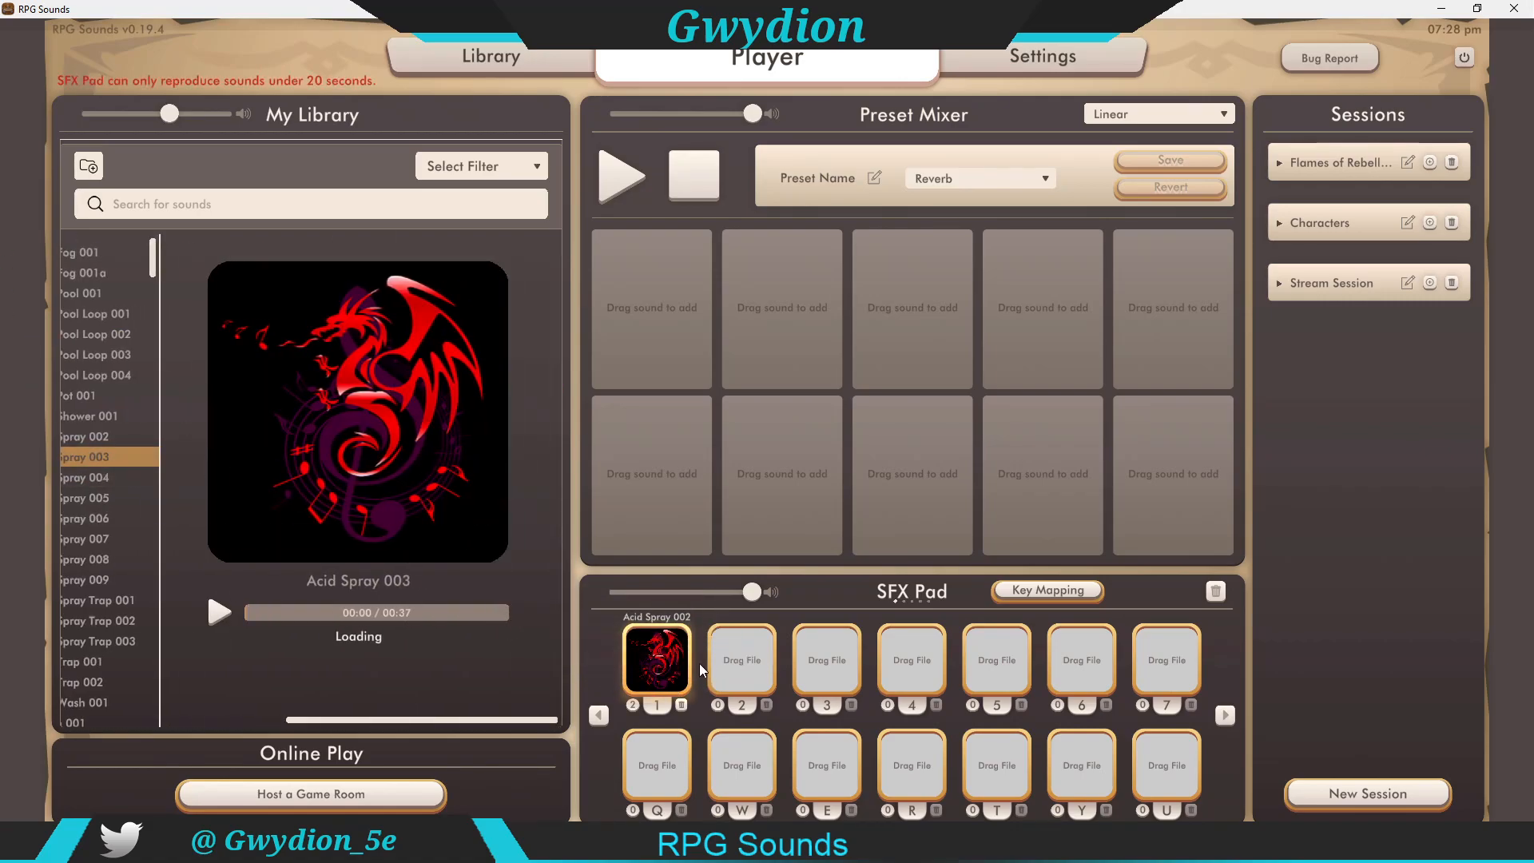
mouse_move(79, 453)
left_mouse_down()
mouse_move(223, 535)
mouse_move(91, 439)
left_mouse_up()
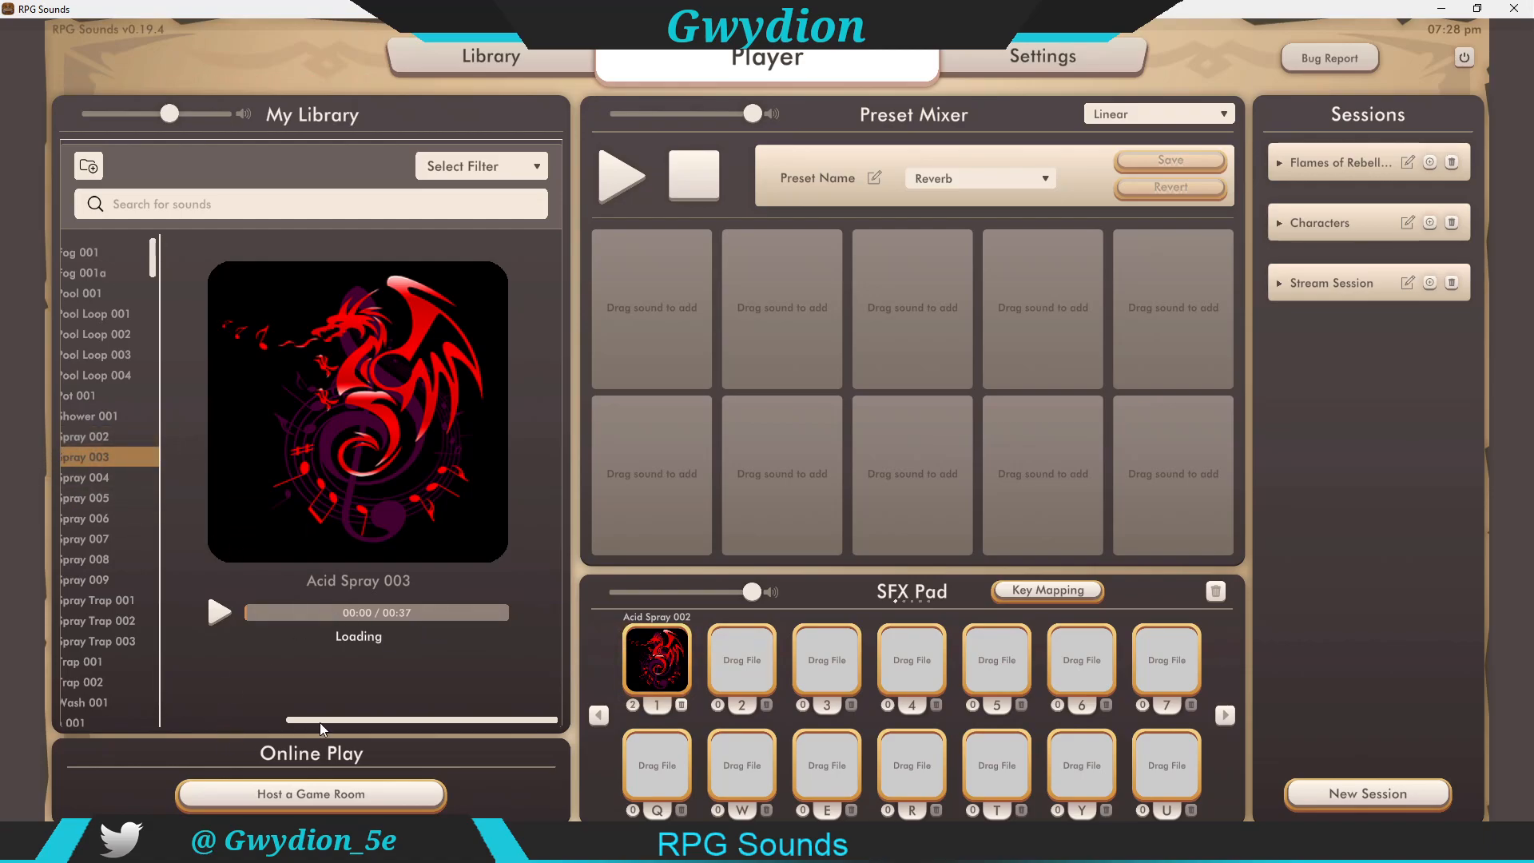
Step: Add Acid Spray 004 to the first SFX pad's playlist
left_click_drag(318, 722, 191, 698)
left_click(329, 473)
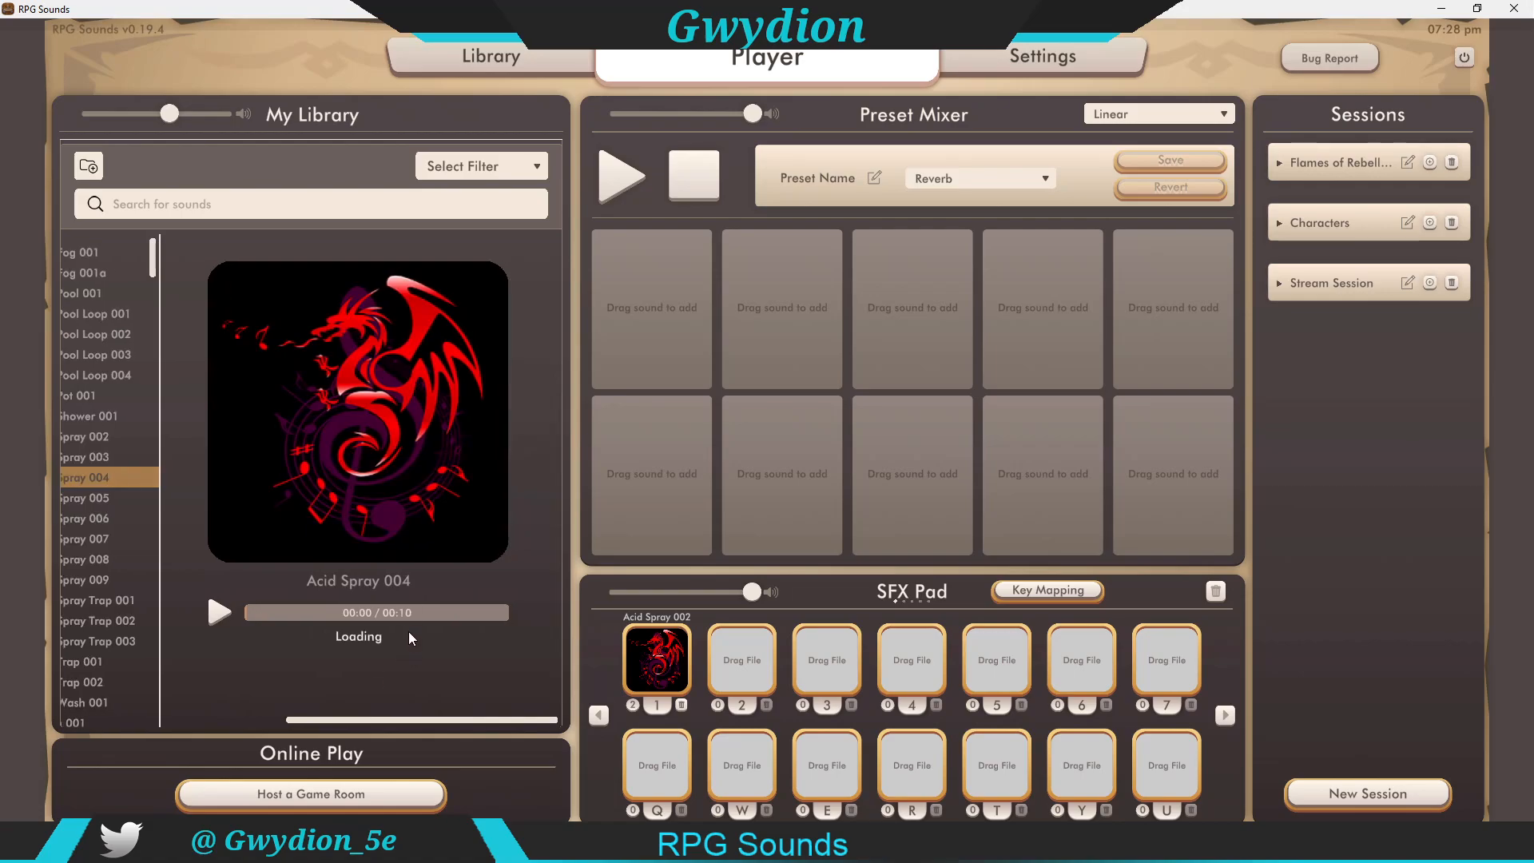
left_click_drag(111, 477, 682, 687)
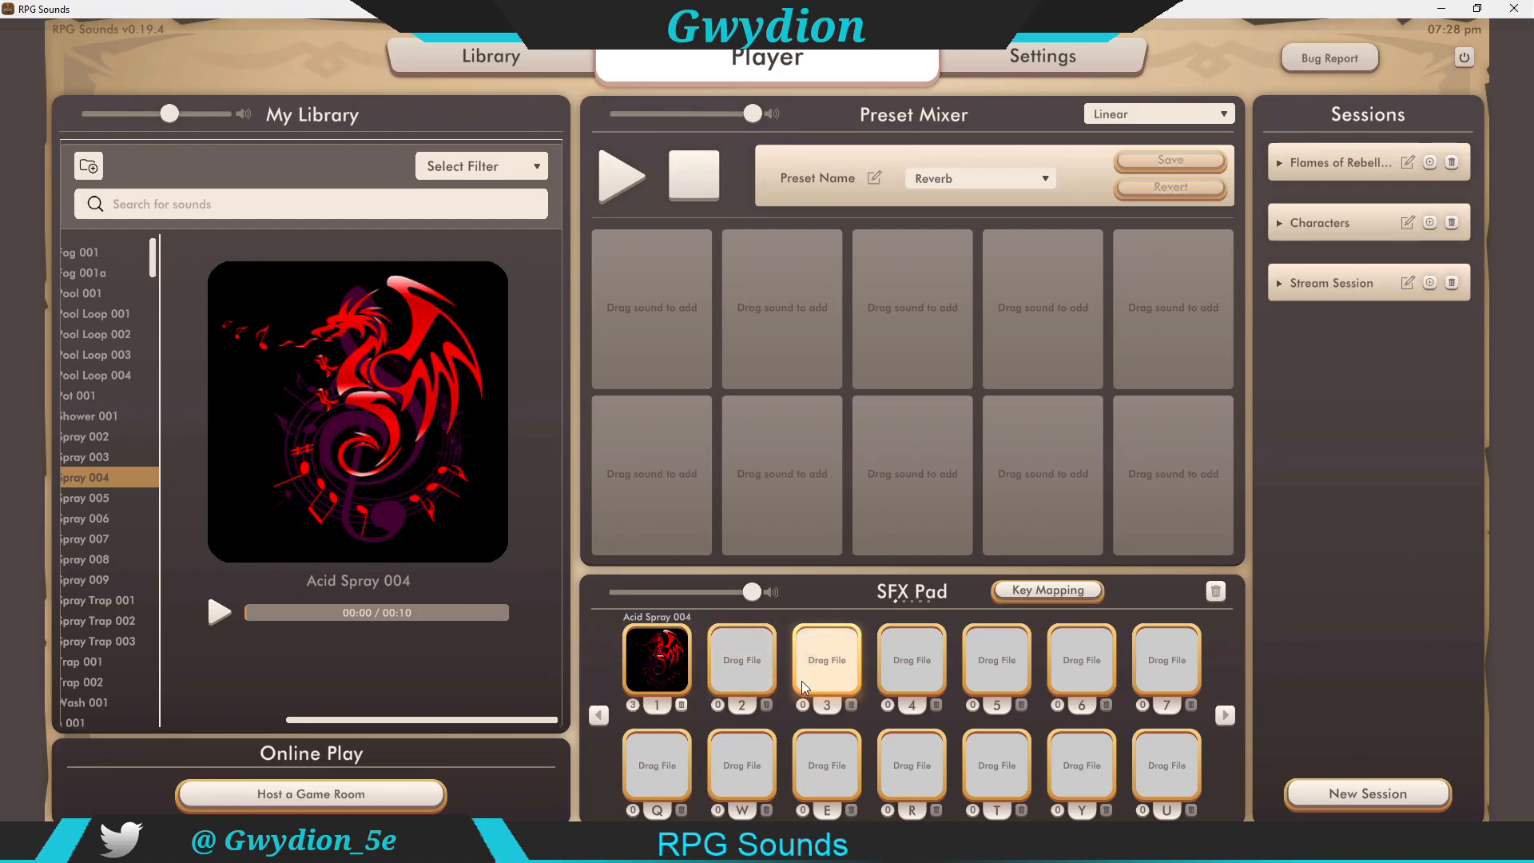
Step: Check the first SFX pad's playlist and trigger the pad with key 1
left_click(633, 707)
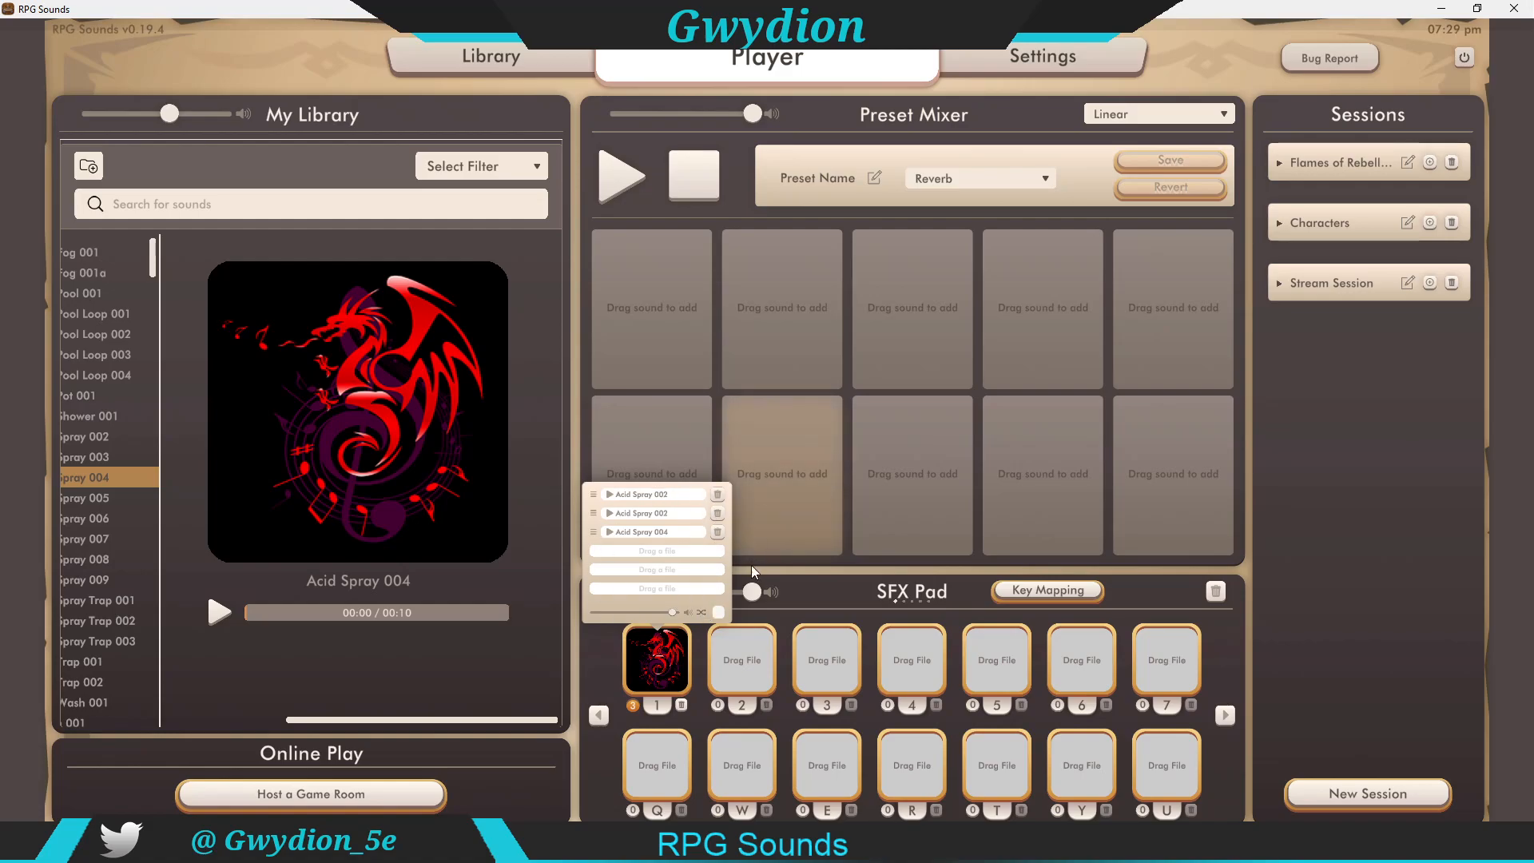
left_click(596, 662)
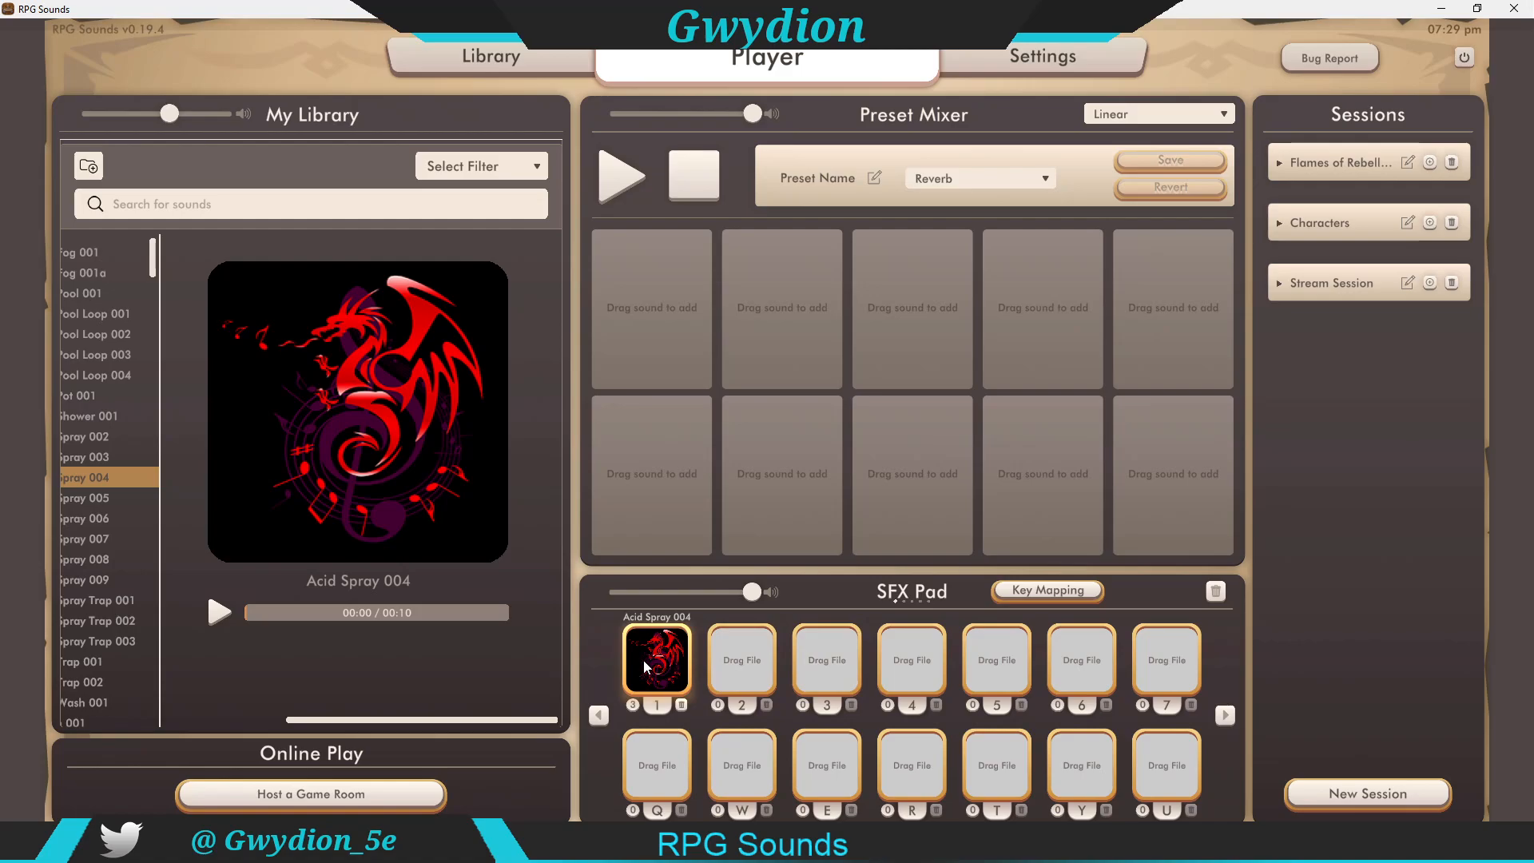
key("1")
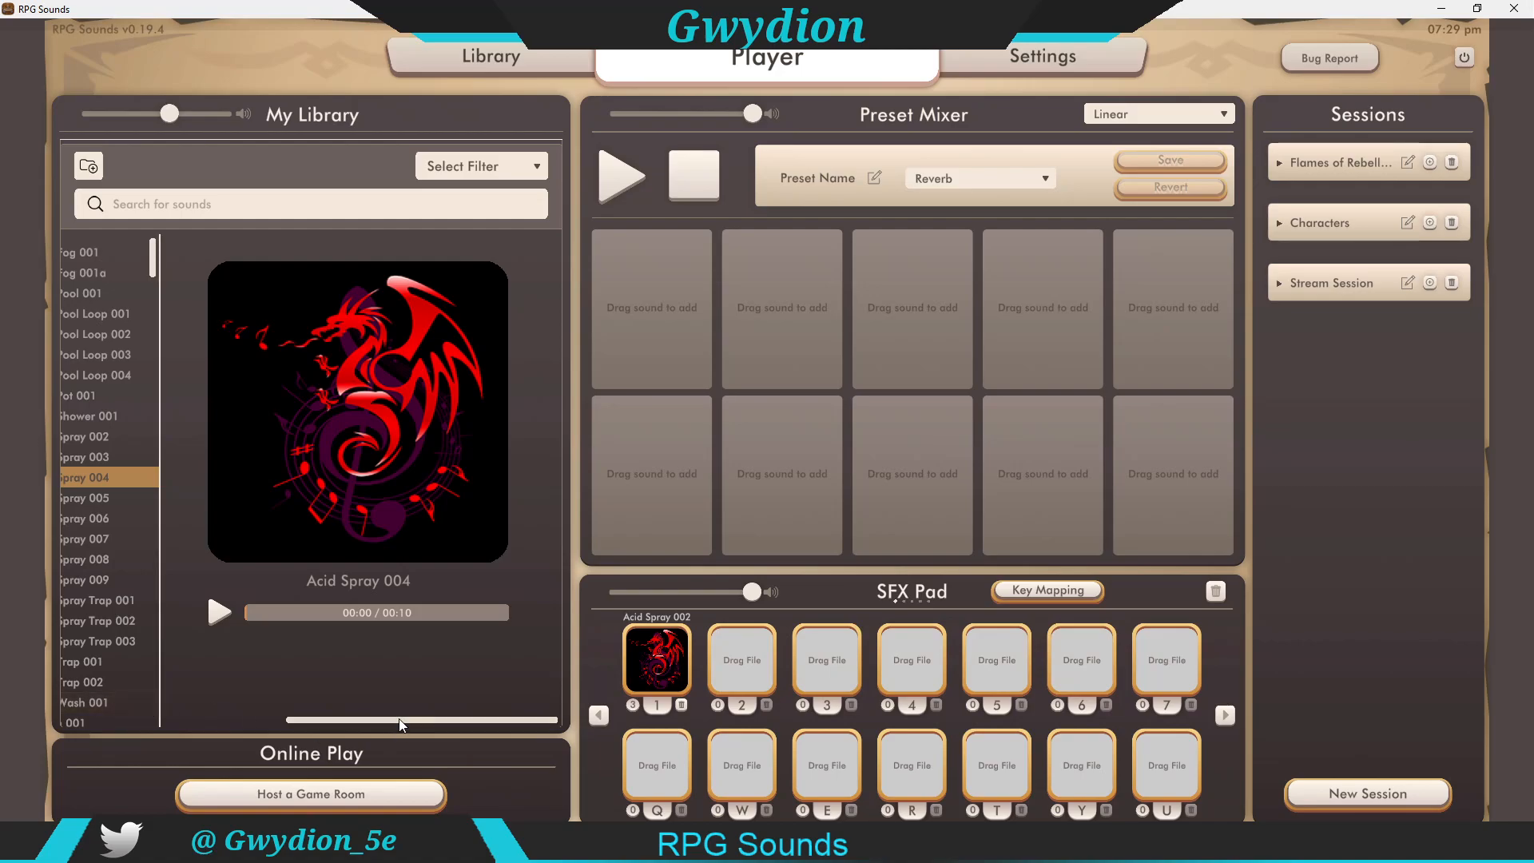
Step: Preview the Forest ForestAmbient track from the Forest > Music folder
left_click_drag(399, 717, 104, 714)
scroll(112, 461, "down", 1)
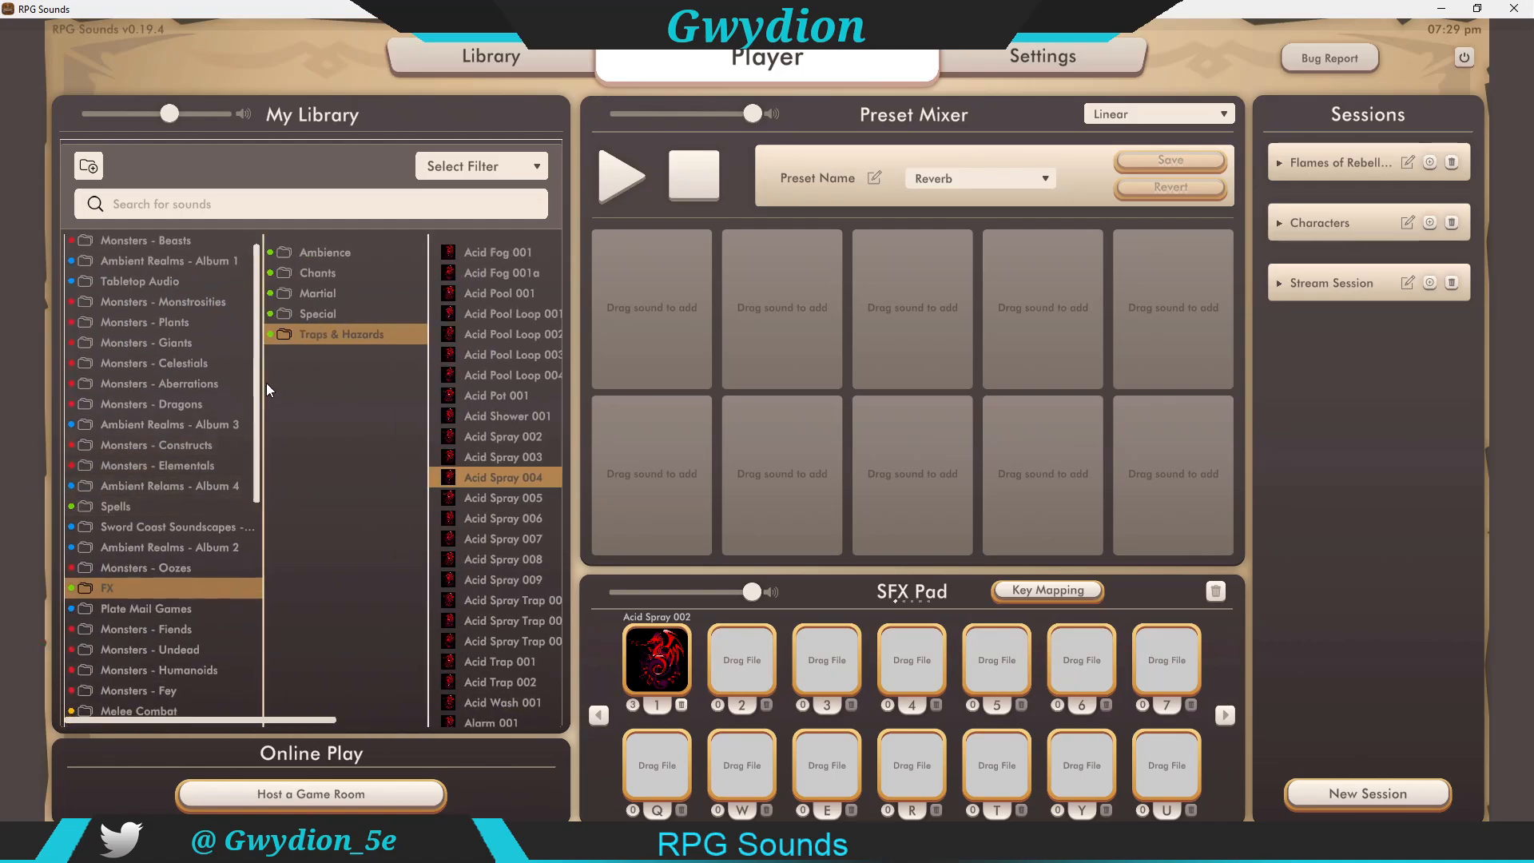
left_click_drag(257, 390, 247, 516)
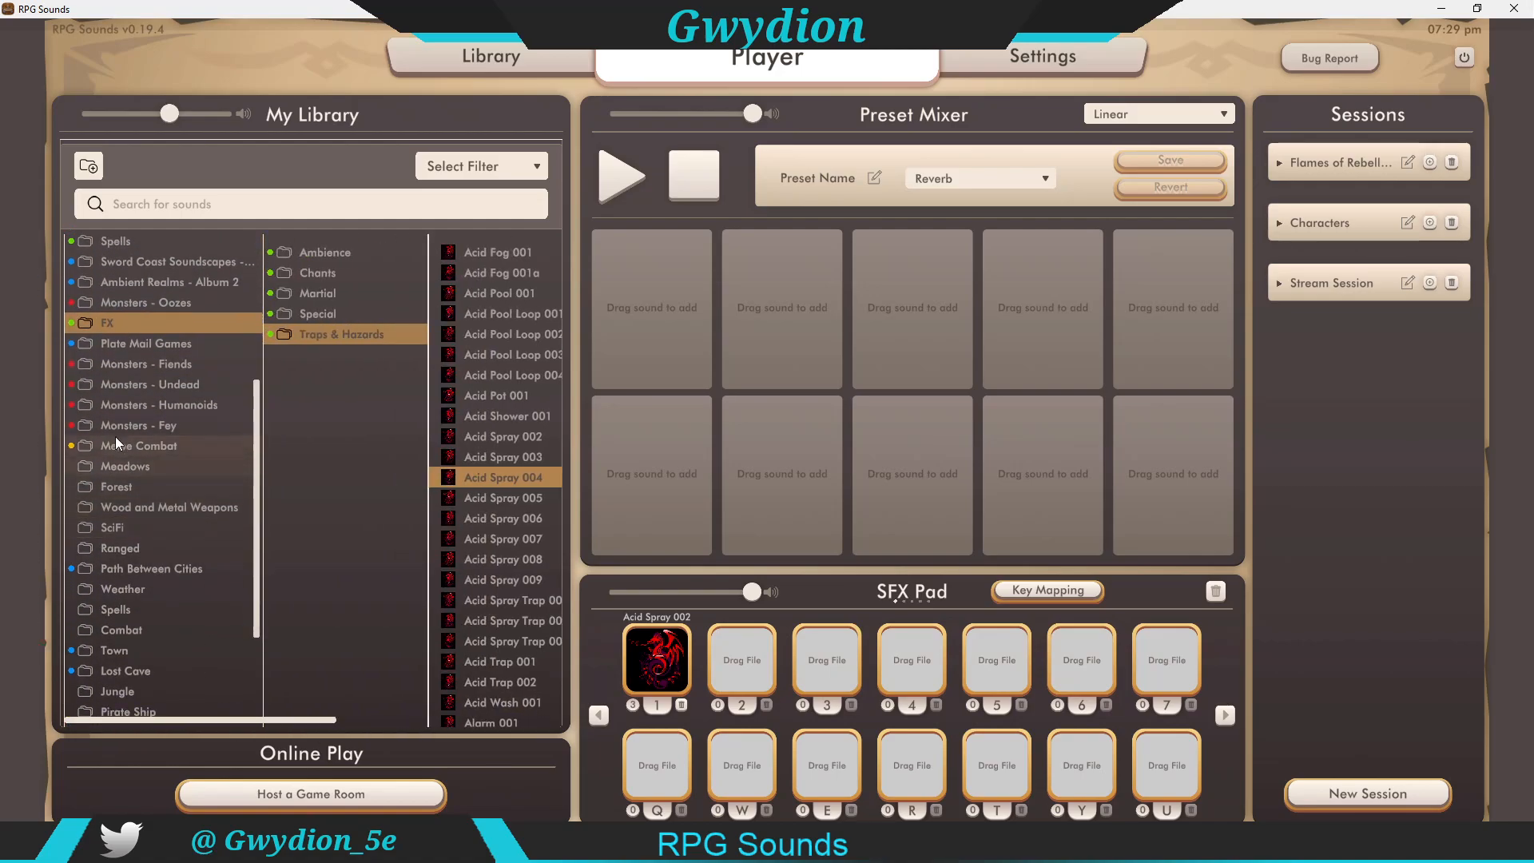
left_click(136, 486)
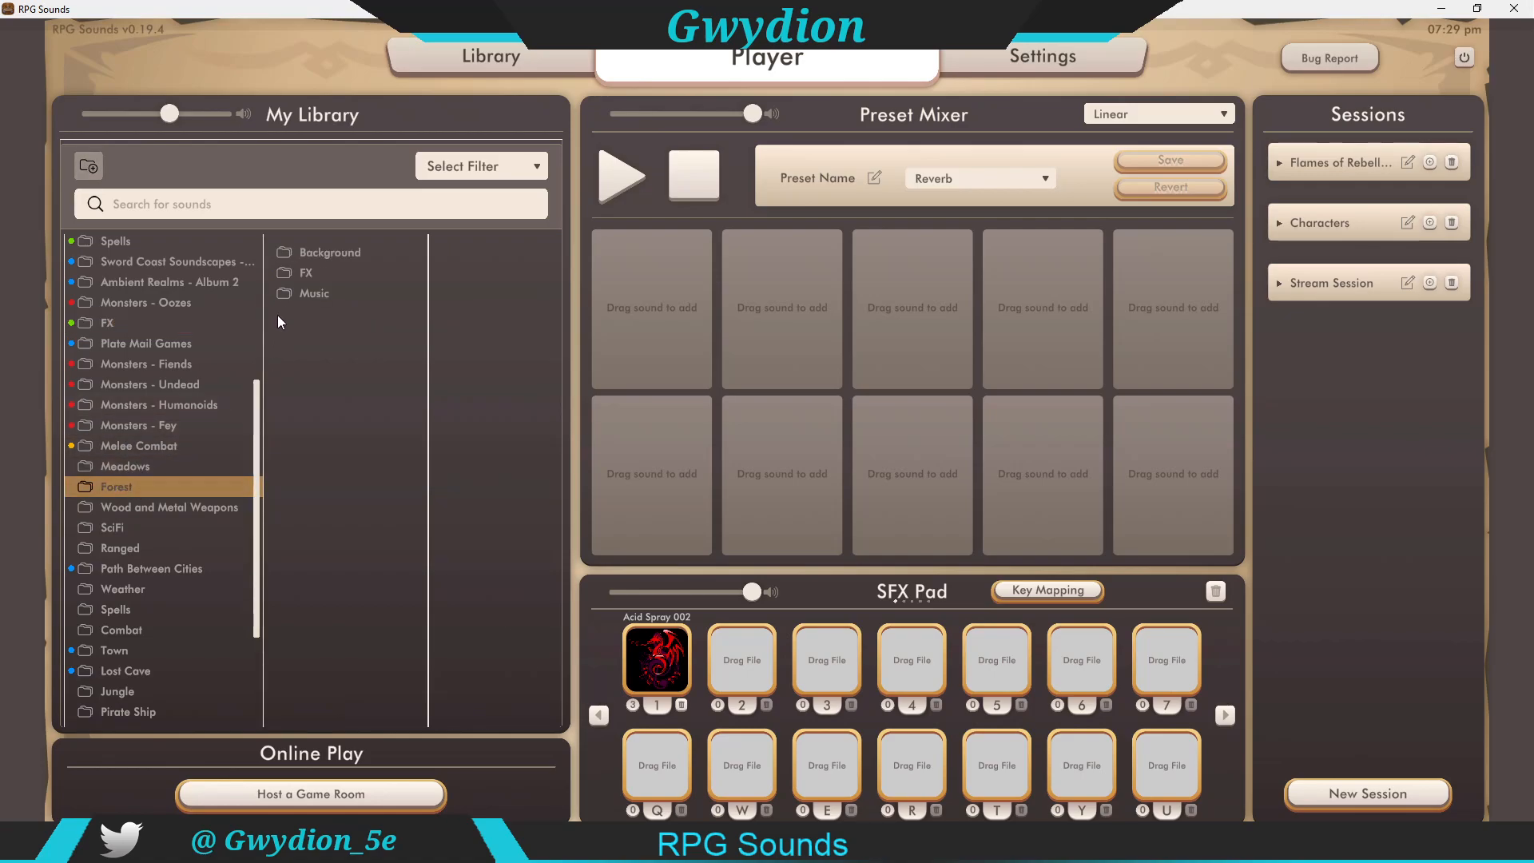
left_click(318, 292)
left_click(449, 294)
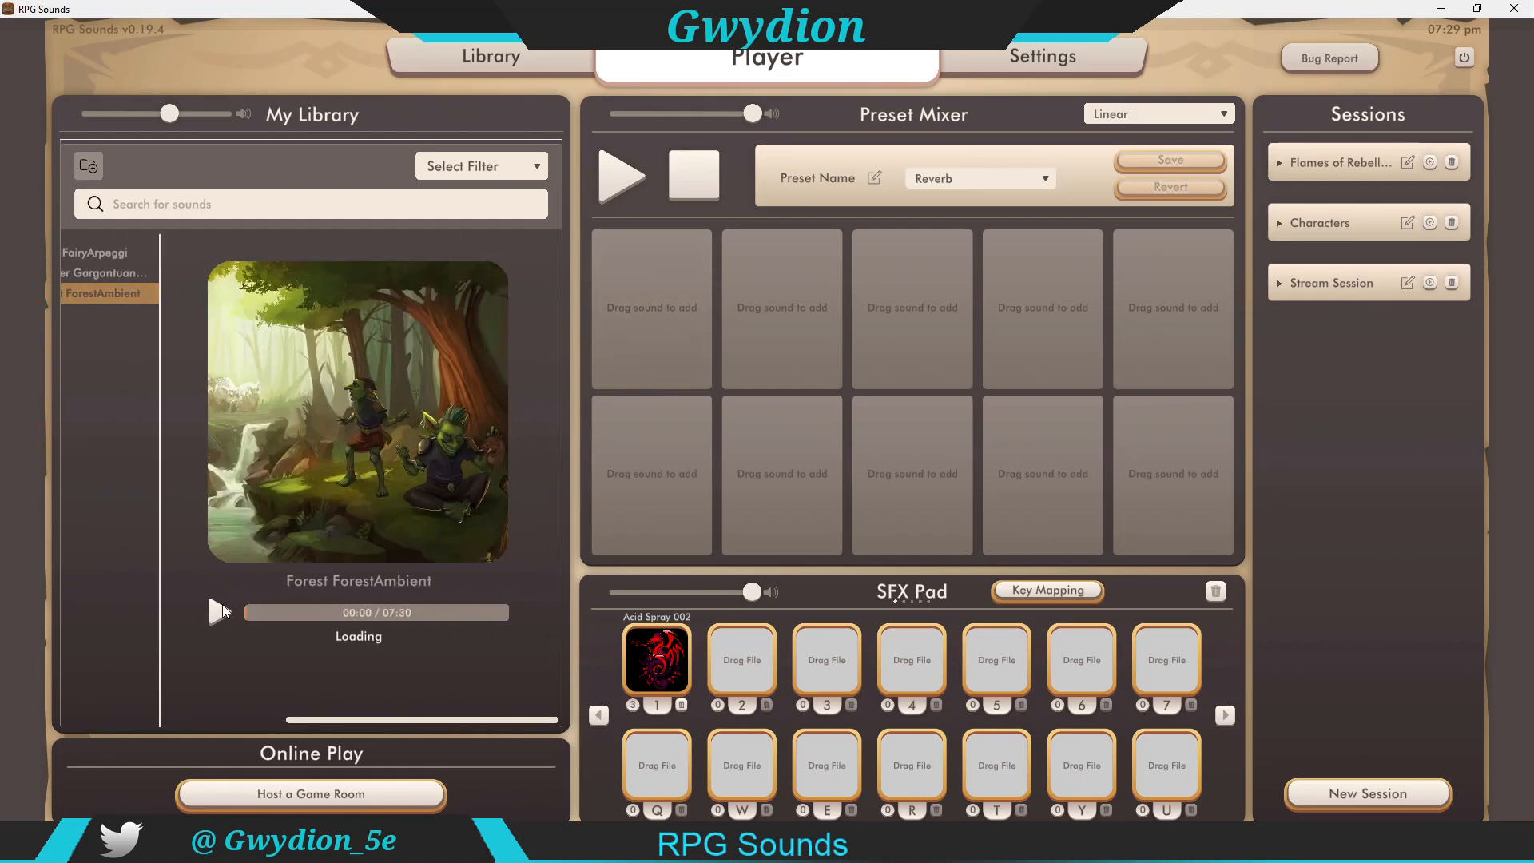
left_click(219, 611)
left_click_drag(404, 718, 160, 715)
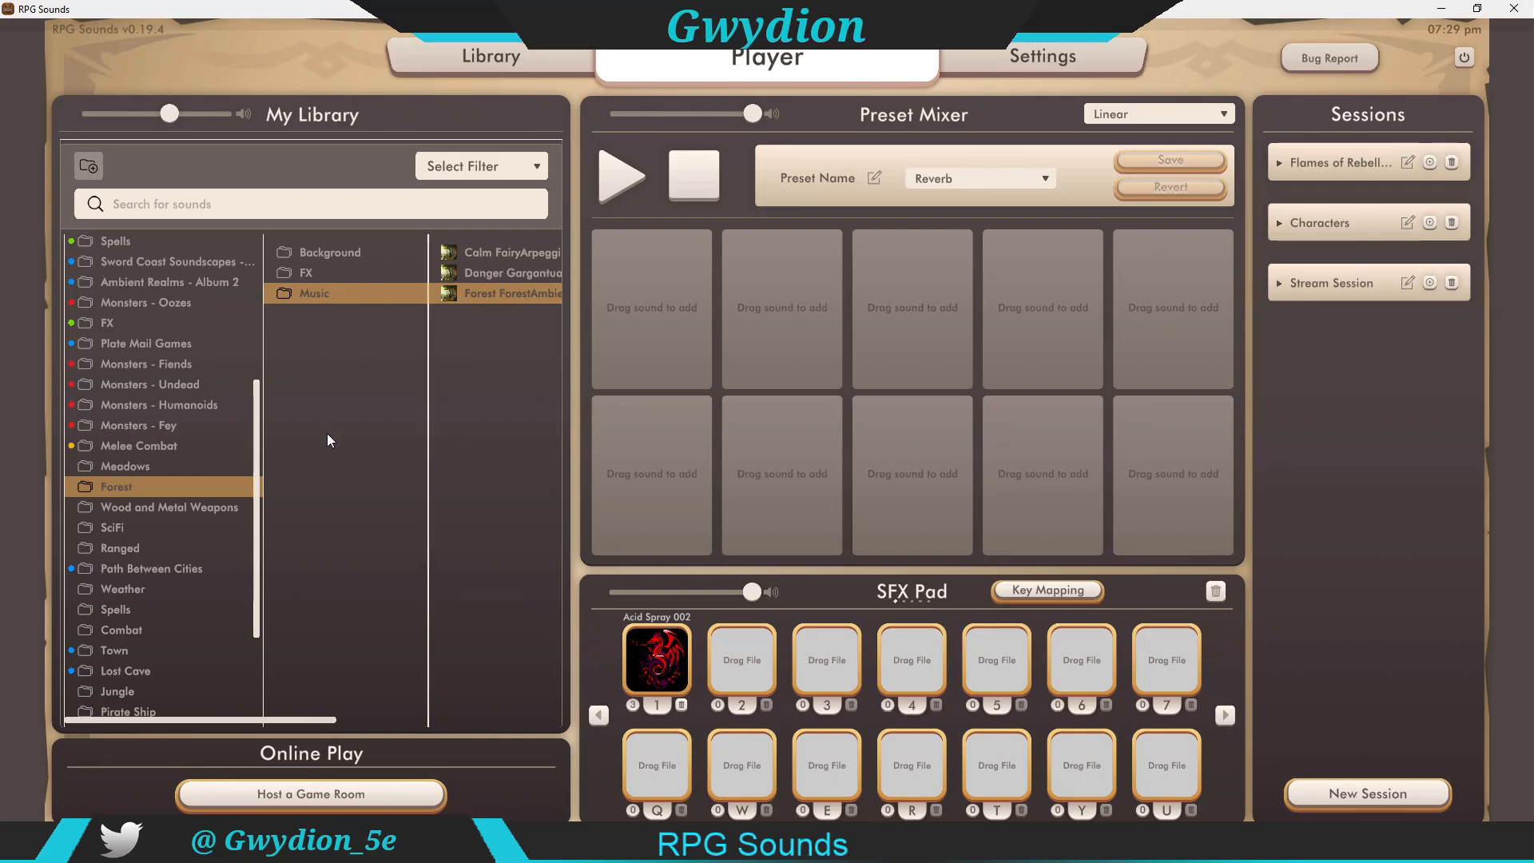
Step: Preview Graveyard EerieWind from the Graveyard > Background folder
left_click_drag(256, 508, 235, 597)
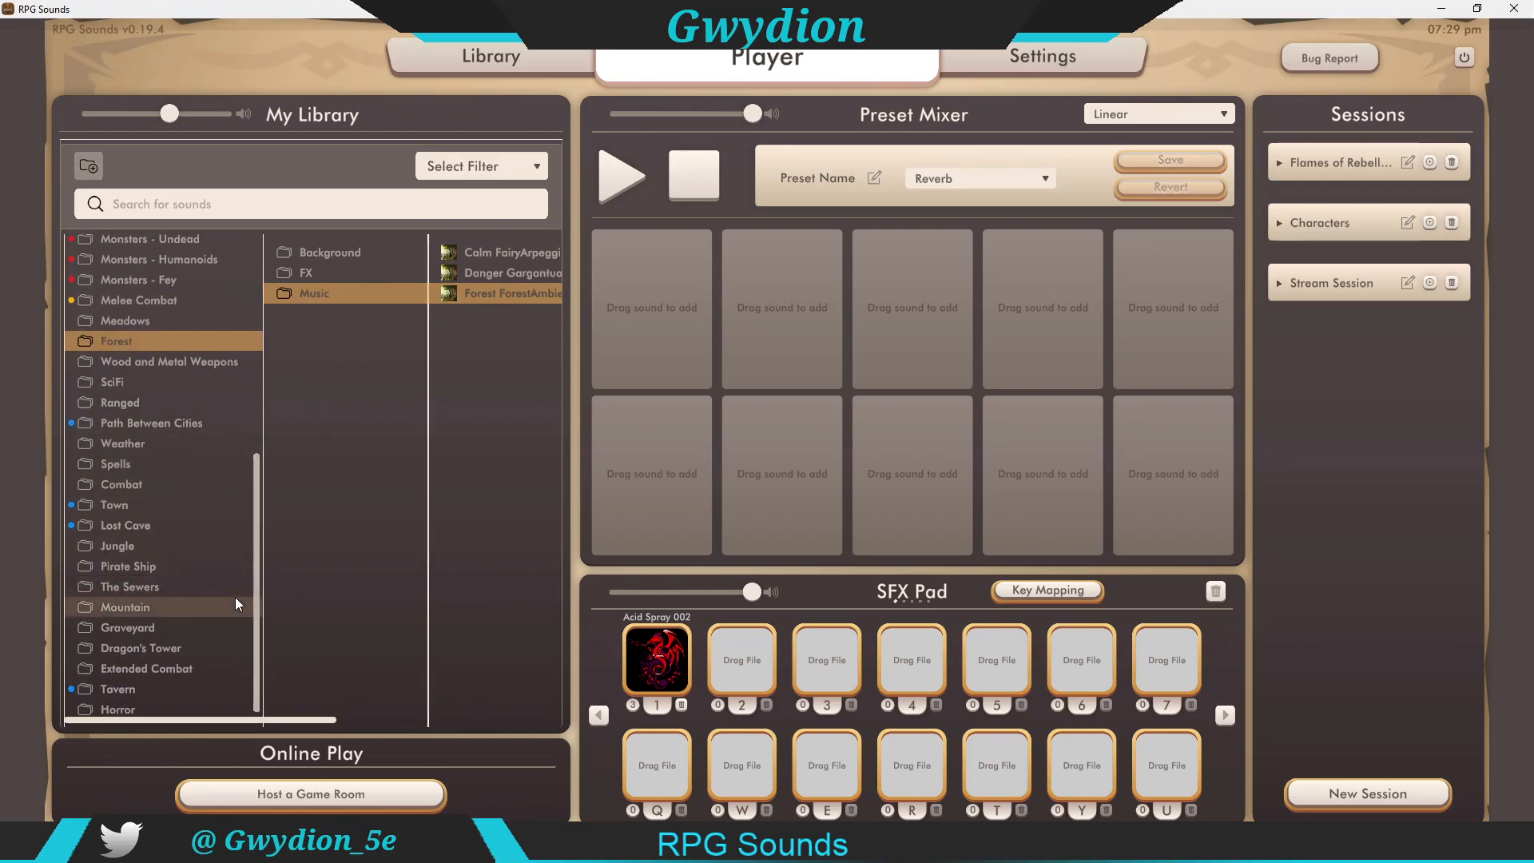
left_click(114, 630)
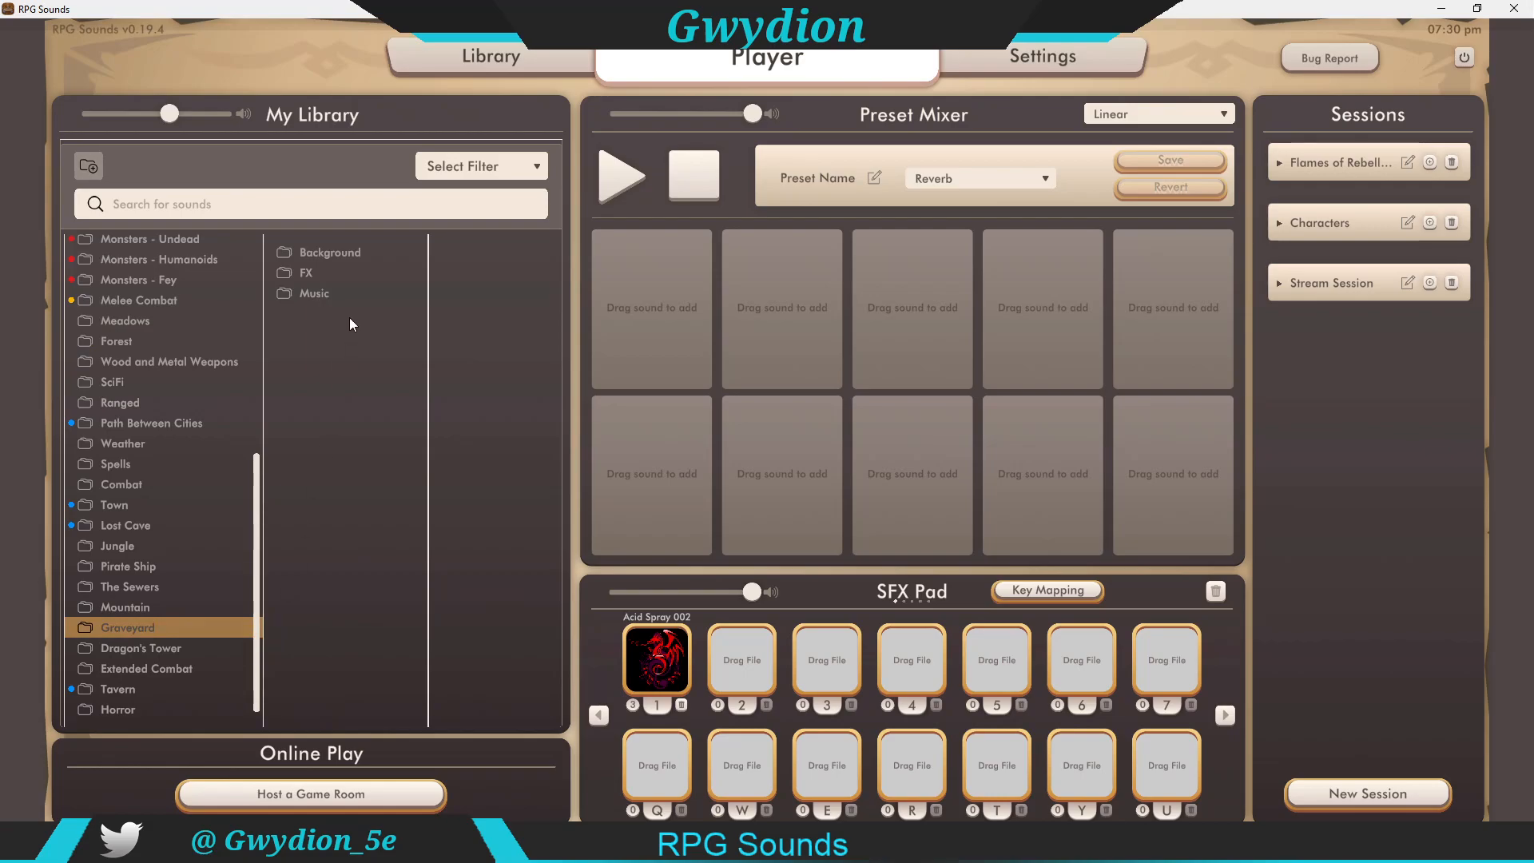
left_click(328, 251)
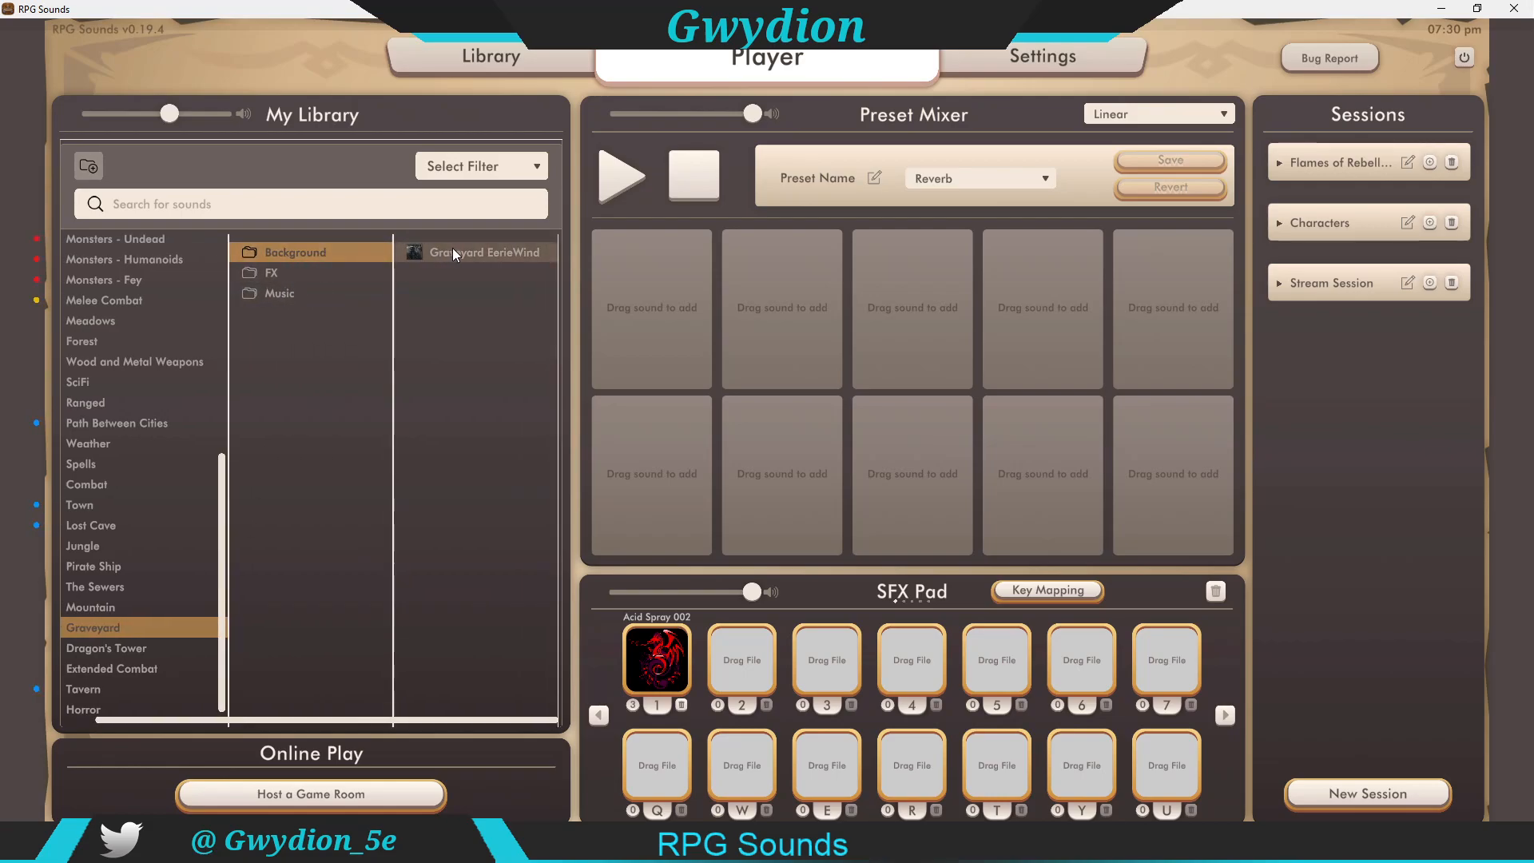
left_click(515, 252)
left_click(217, 611)
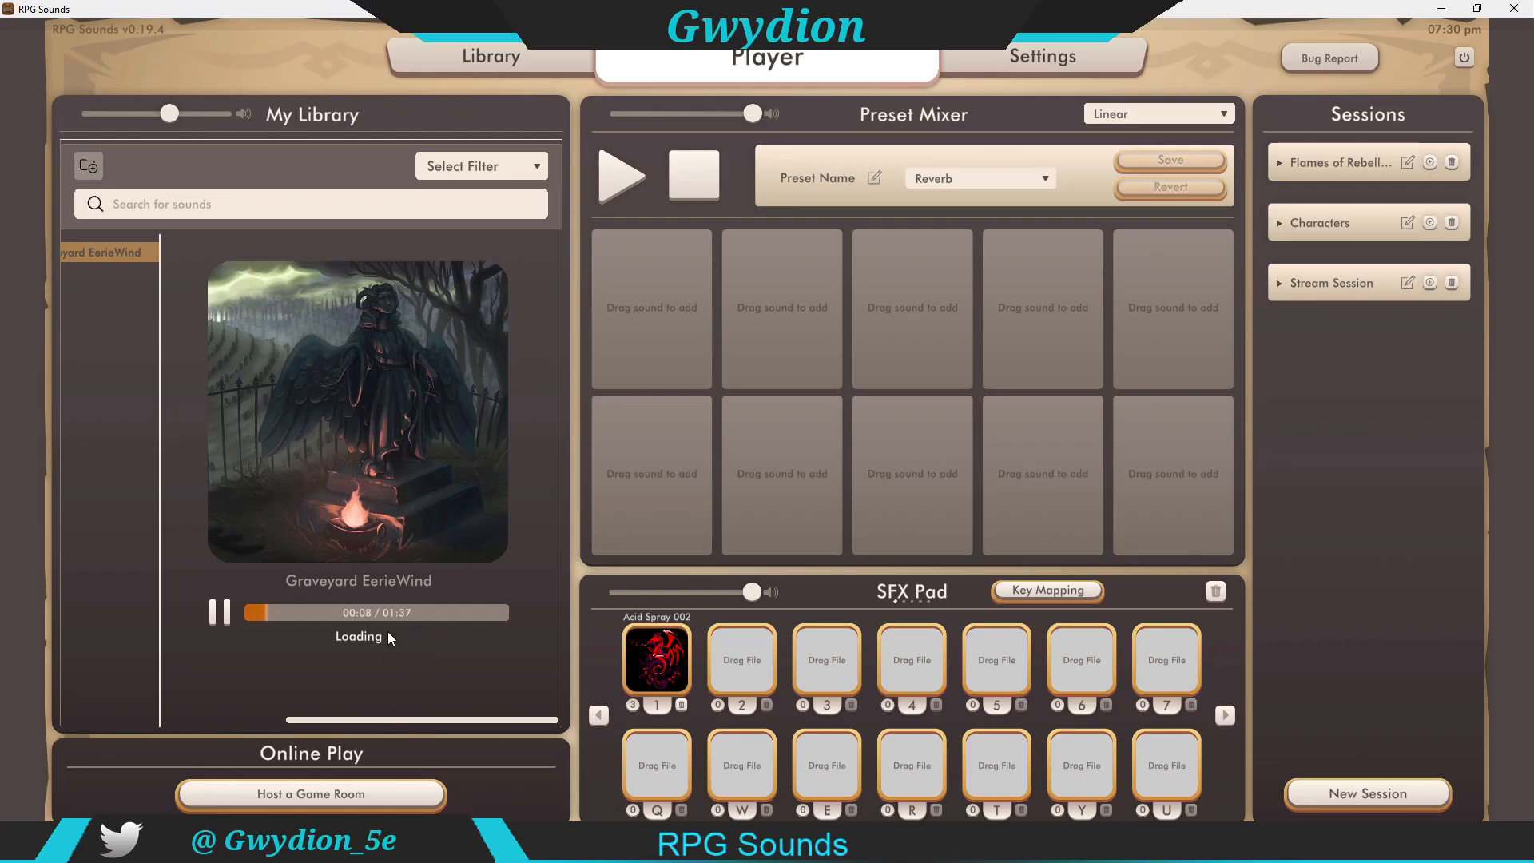
Step: Preview Basilisk Attack 01 from The Sewers > FX > Basilisk Attack folder
left_click_drag(420, 720, 155, 710)
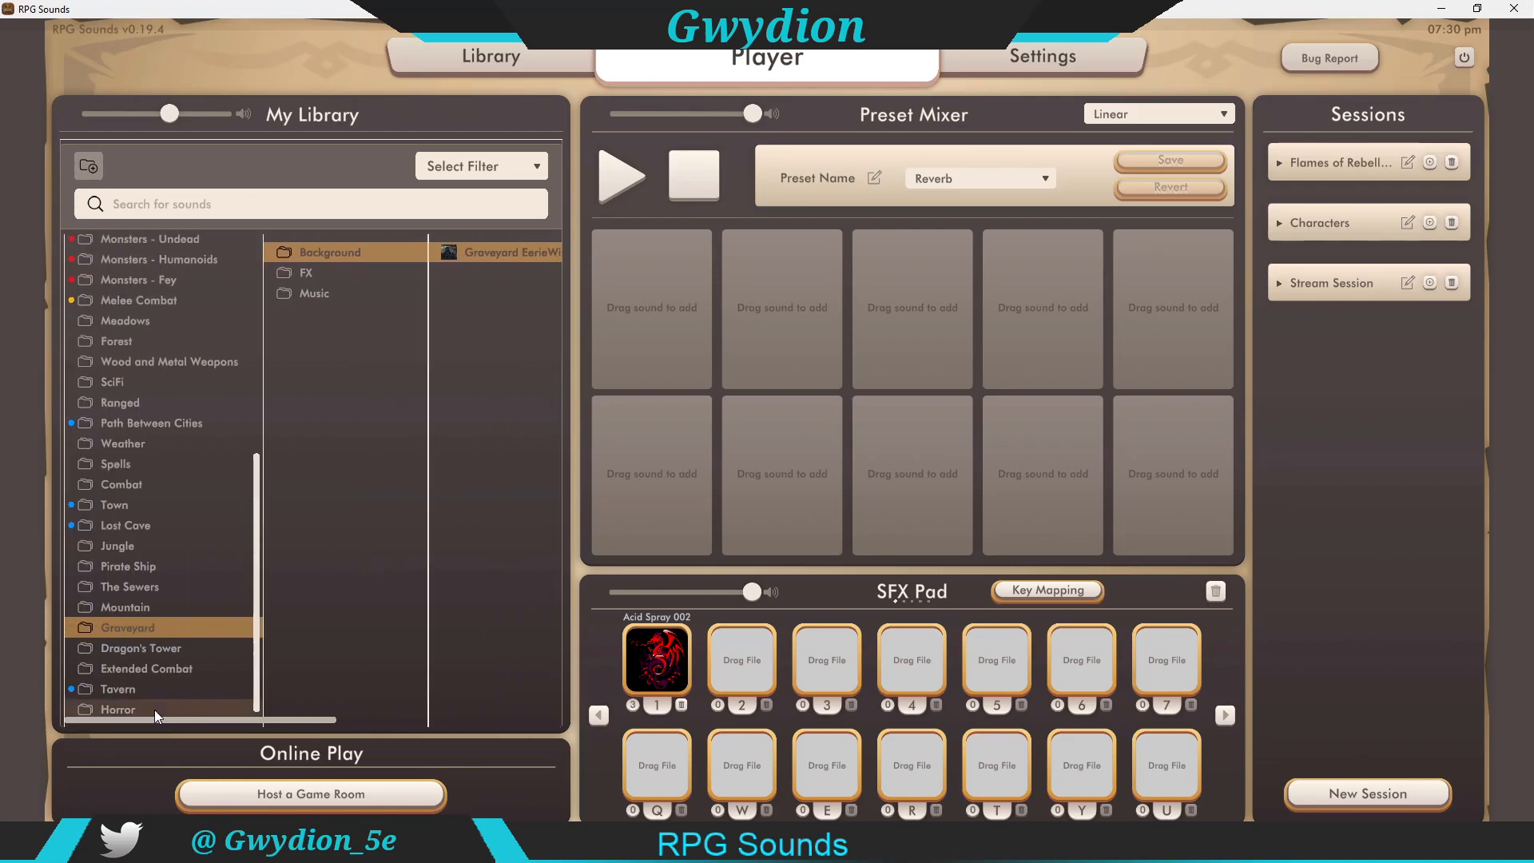
left_click(138, 584)
left_click(310, 271)
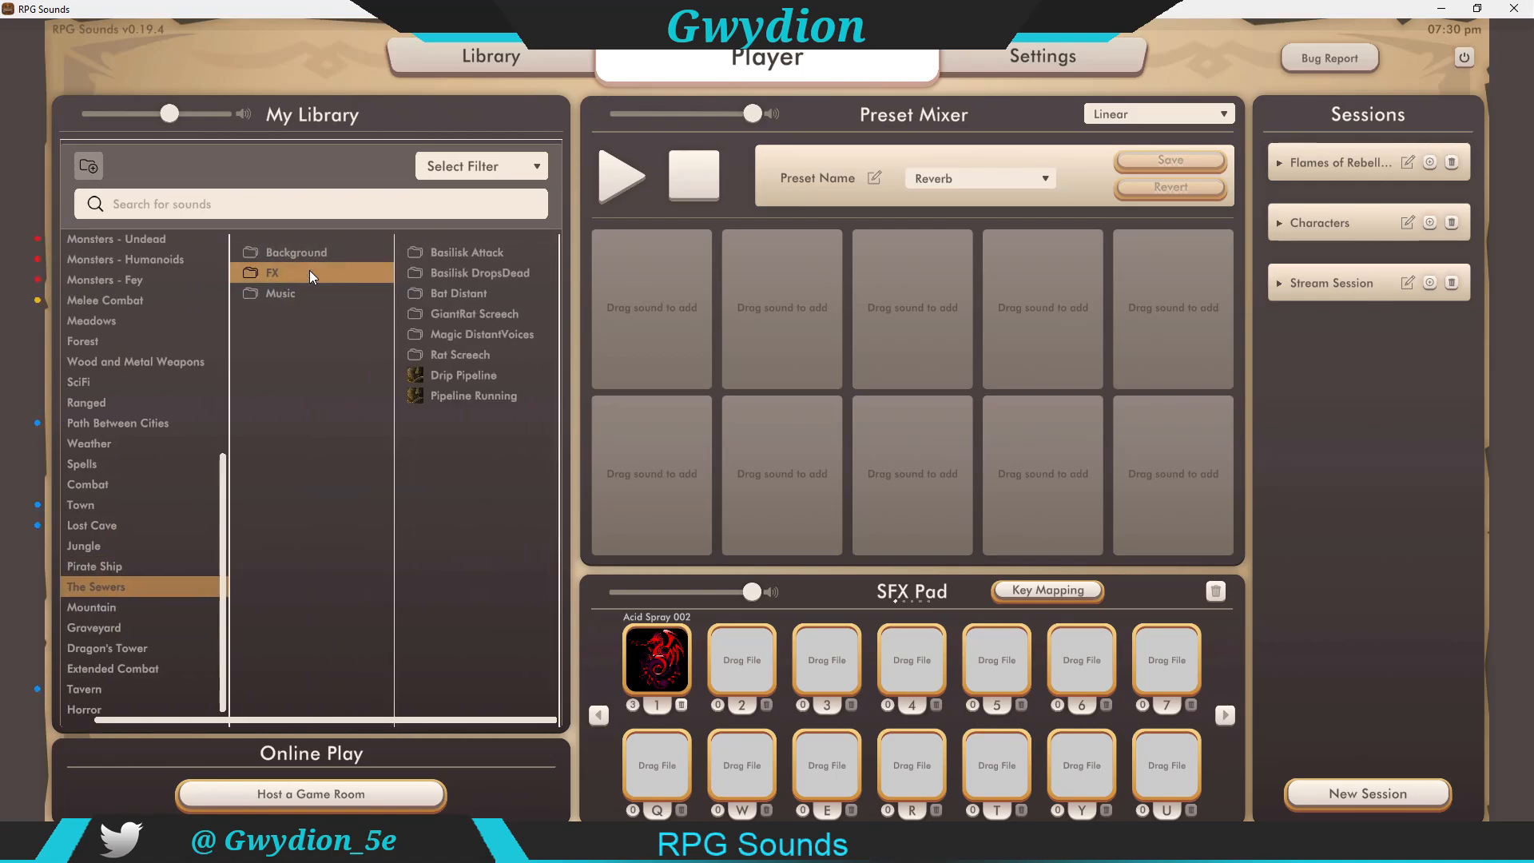
left_click(472, 252)
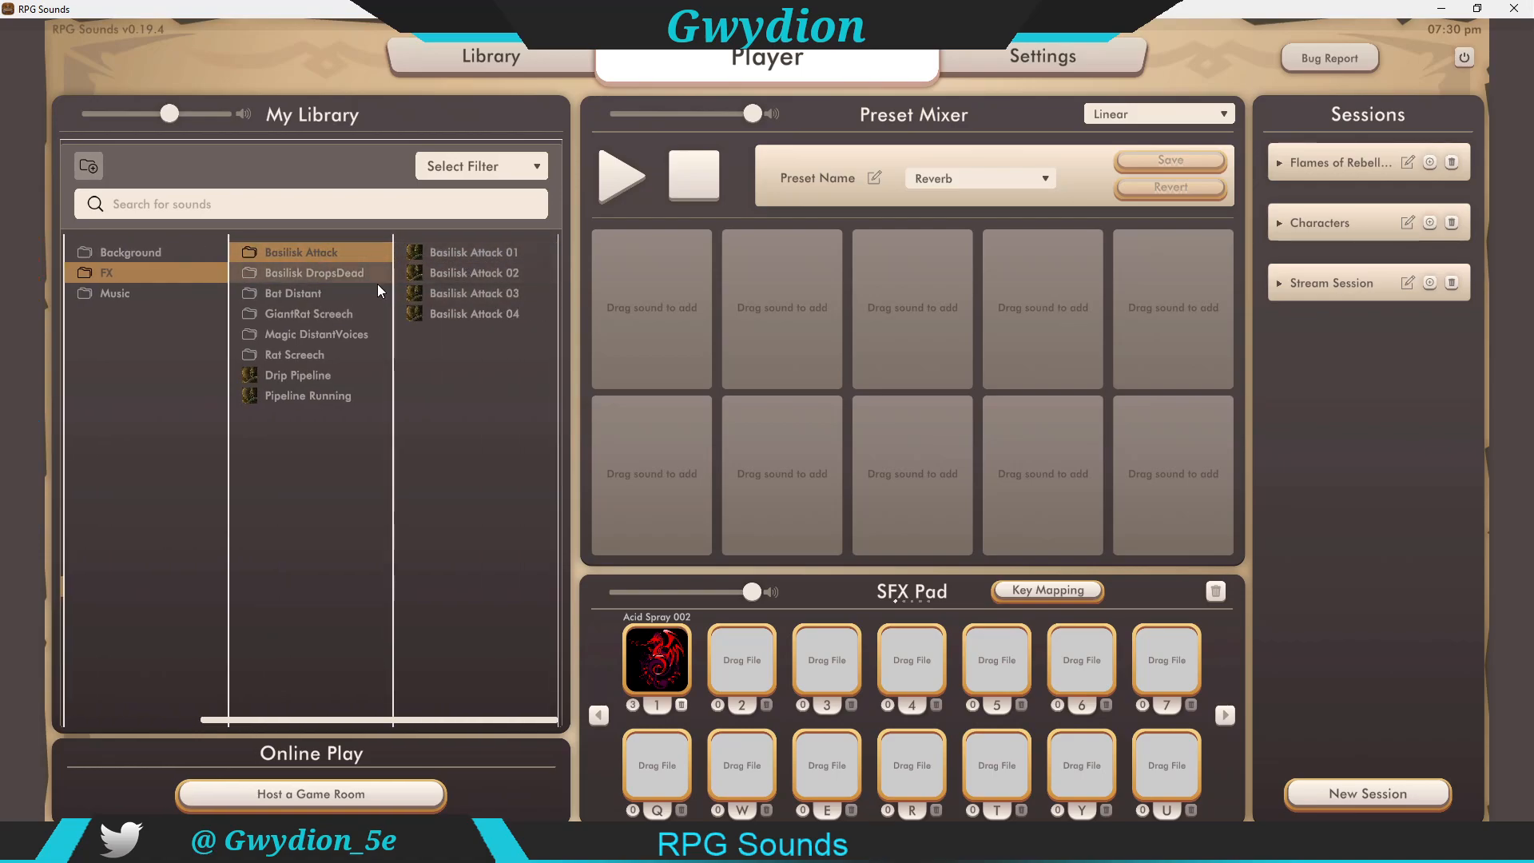
left_click(457, 250)
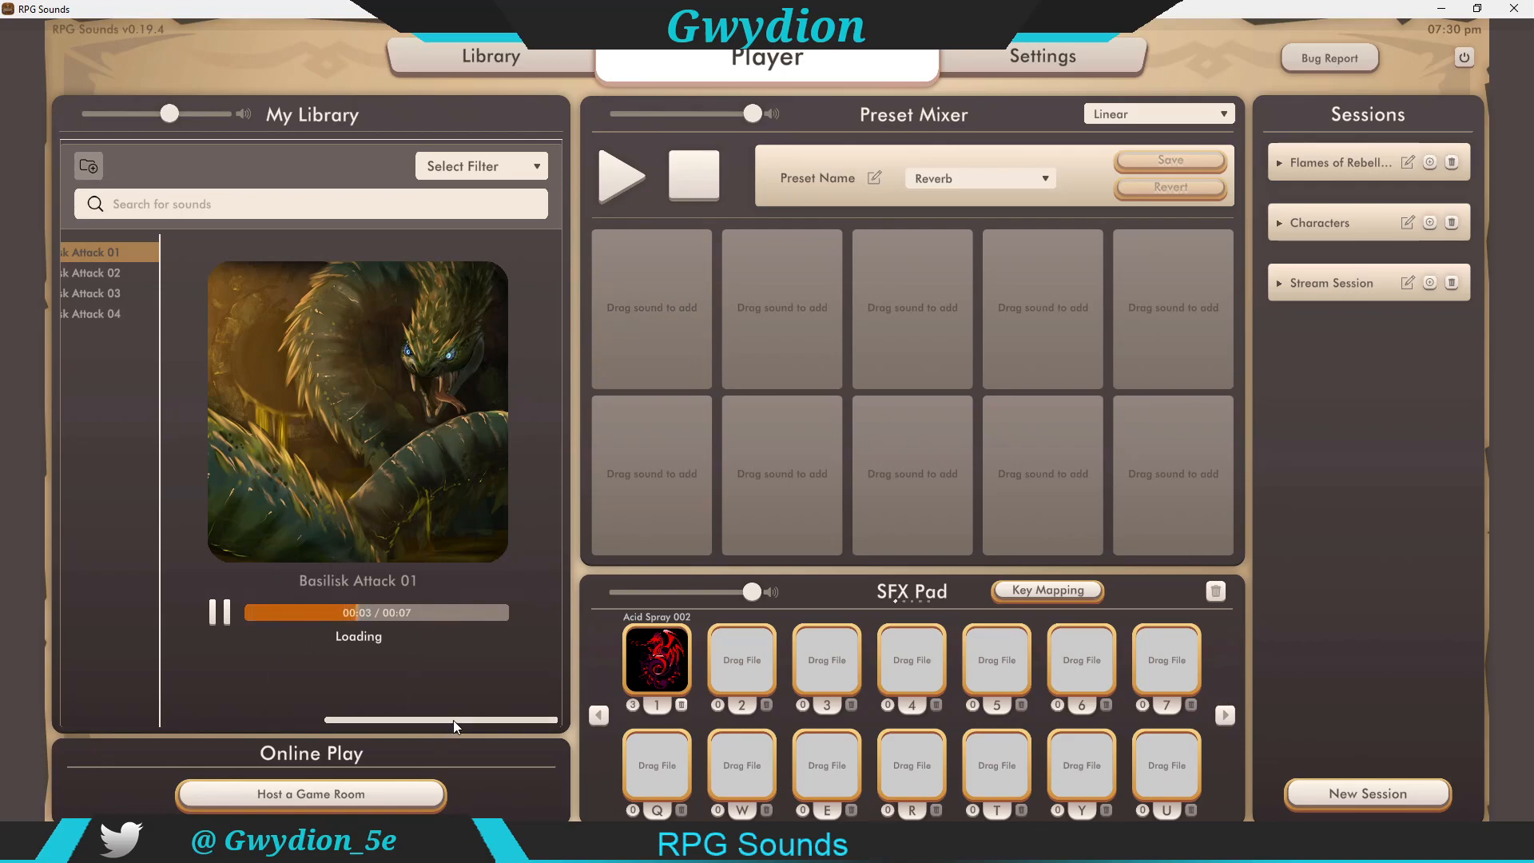
Step: Preview Sewers EnterTheKingRat sLair from The Sewers > Music folder
left_click_drag(453, 720, 195, 691)
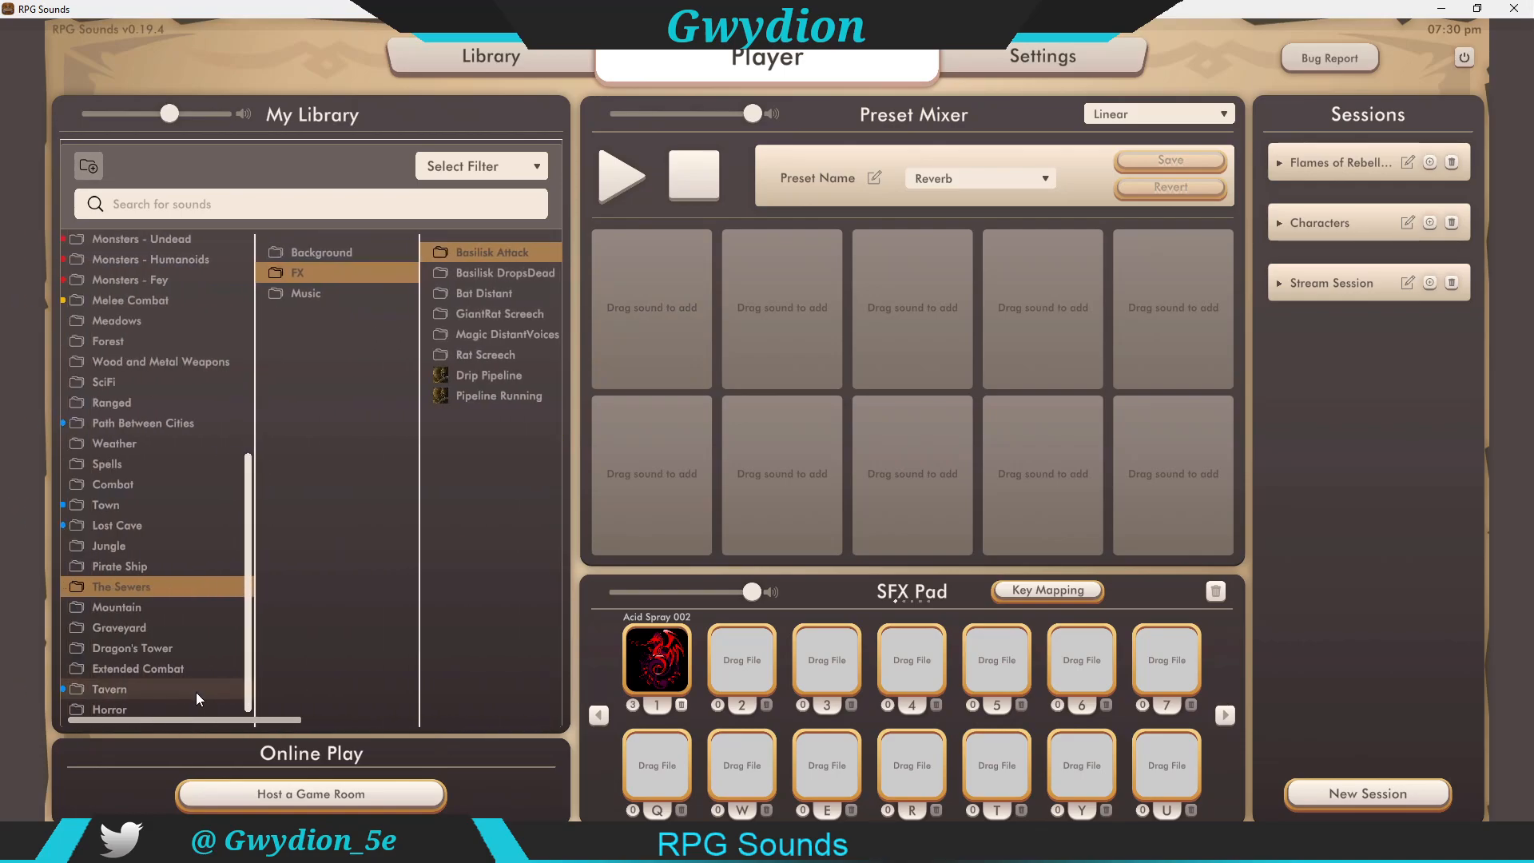
left_click(323, 295)
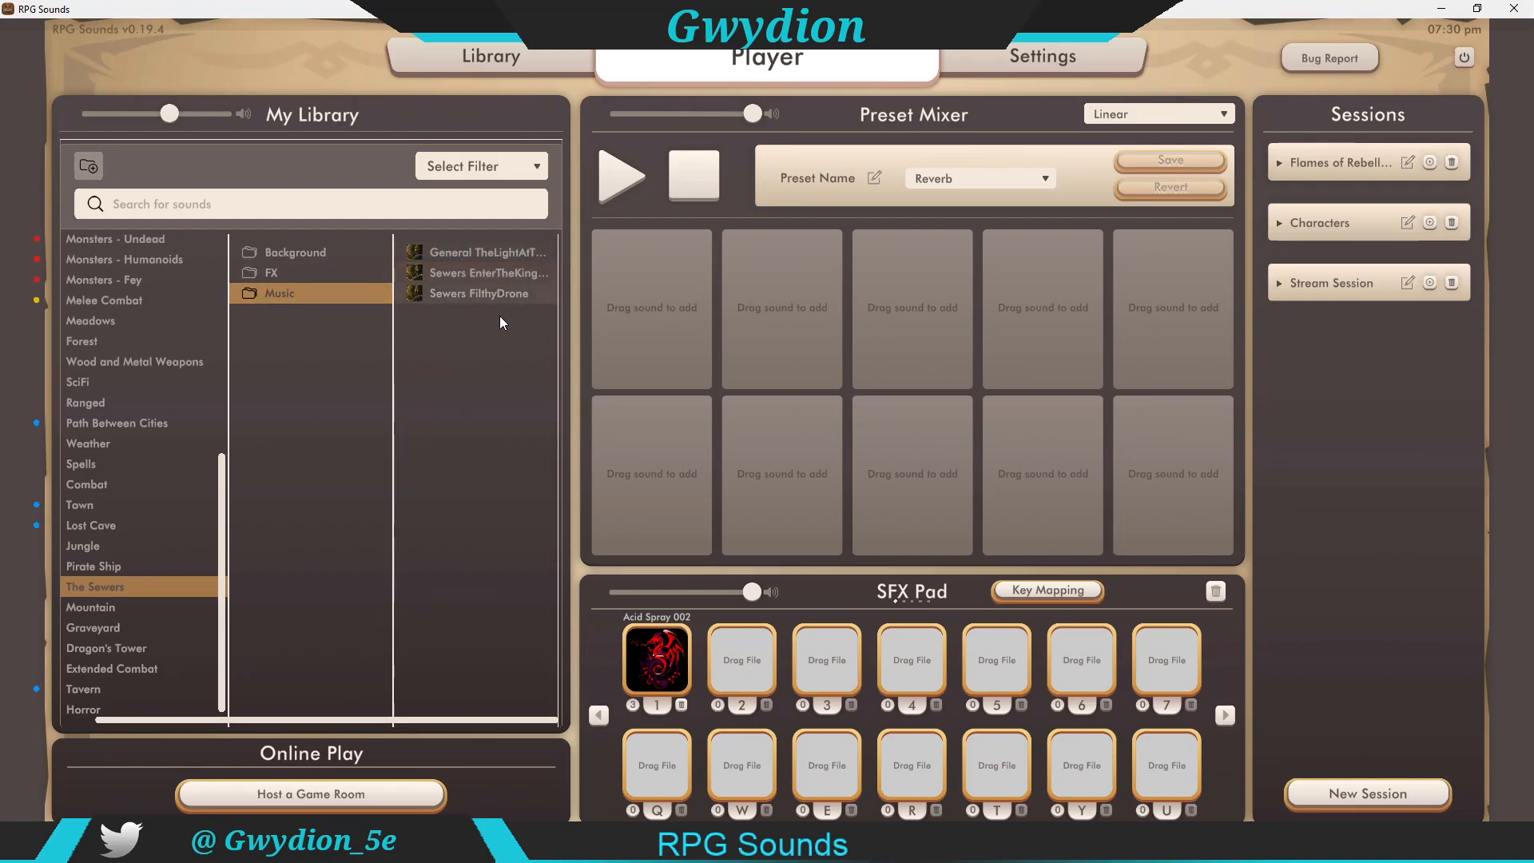
left_click(471, 274)
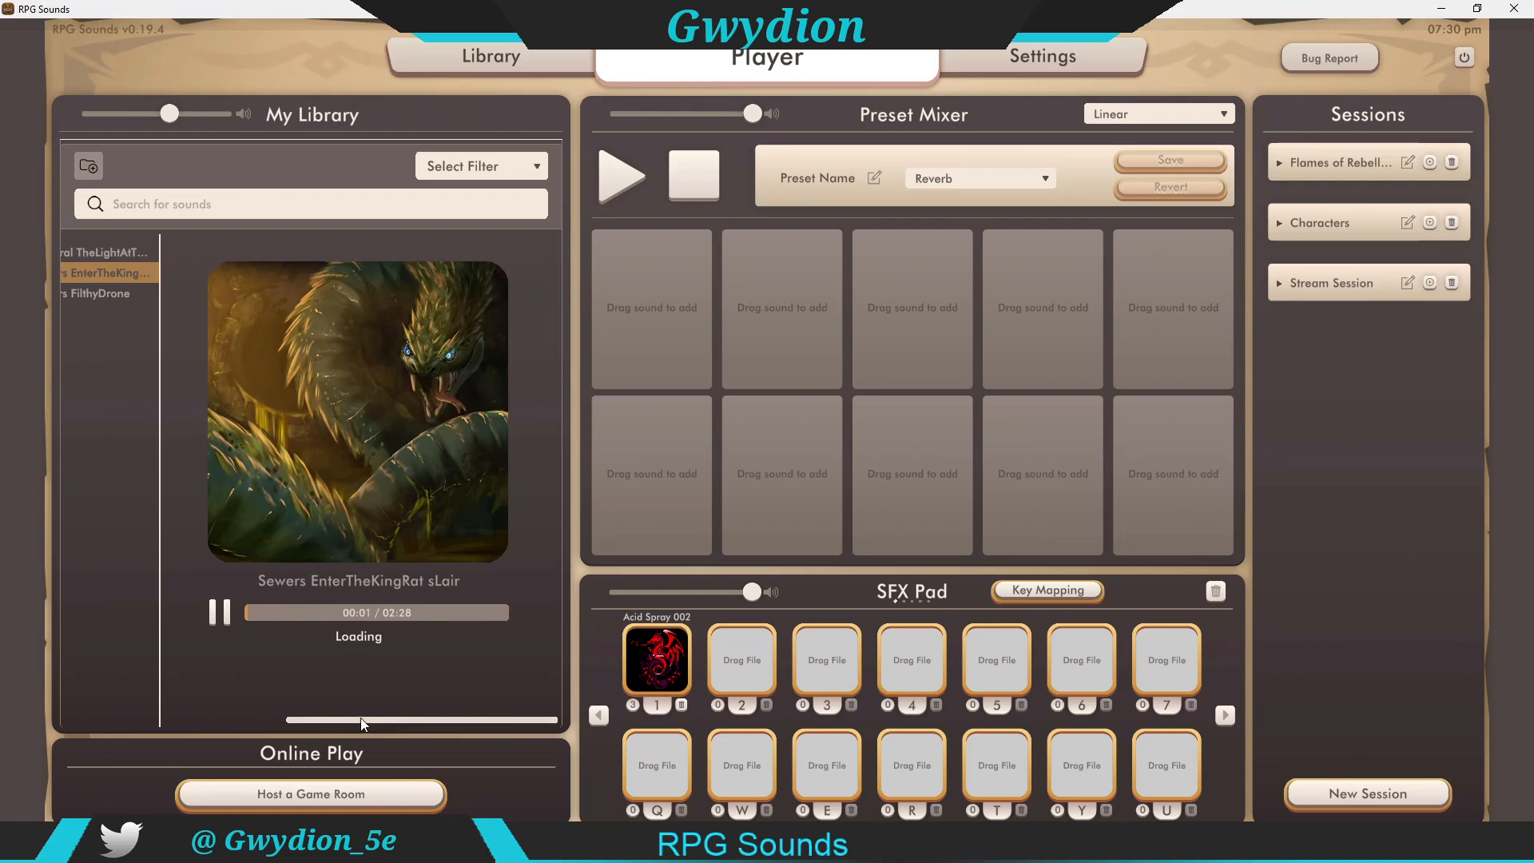
Step: Preview Horror CripplingDeath from the Horror > Music folder
left_click_drag(361, 718, 155, 716)
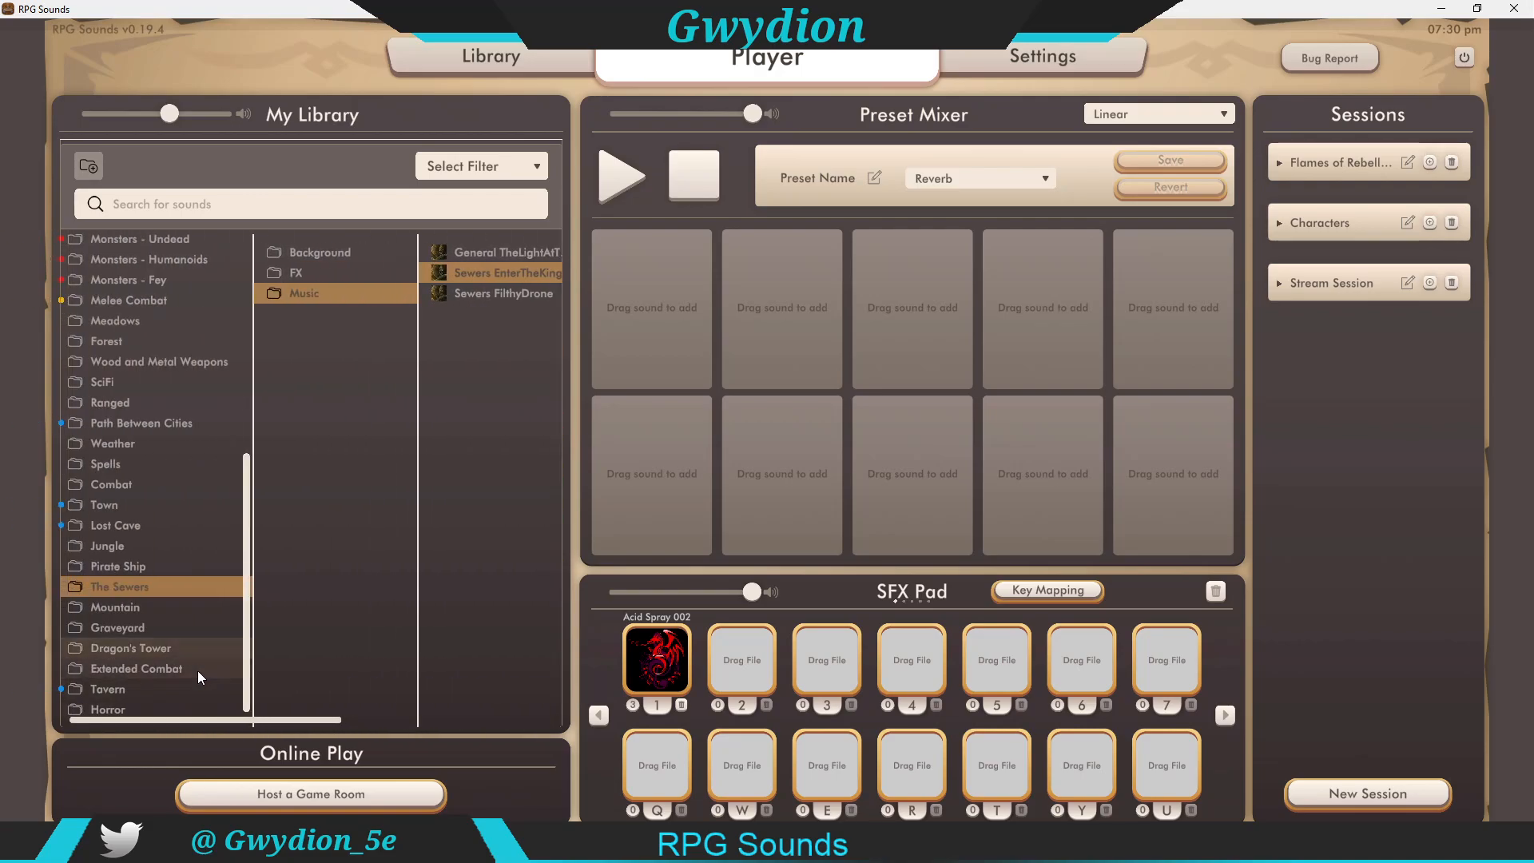
left_click(104, 709)
left_click(307, 276)
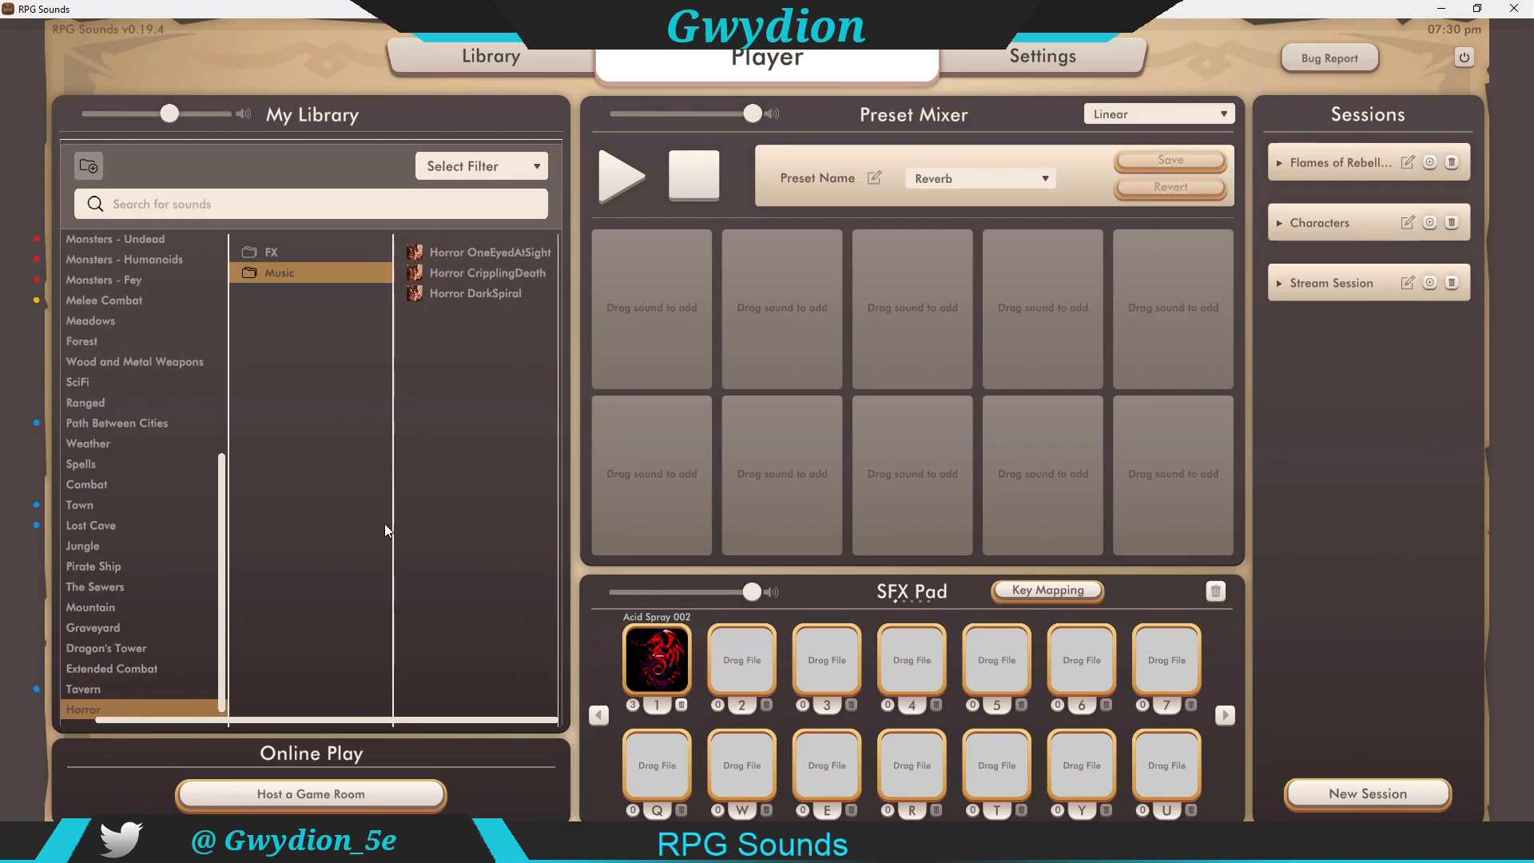
left_click(494, 274)
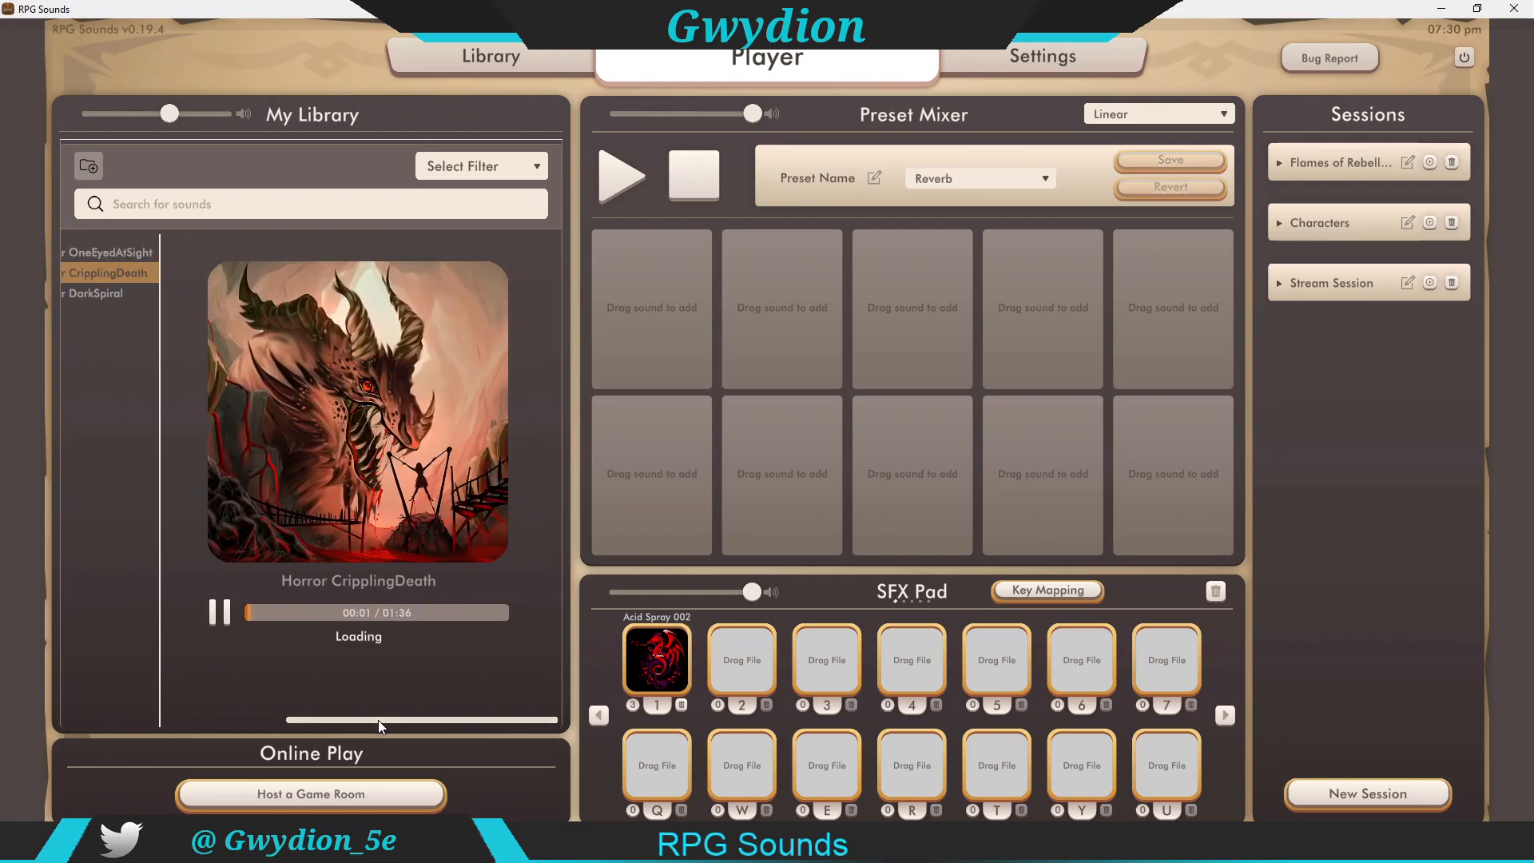
Step: Browse the Wood and Metal Weapons category and open the Melee Dagger Flesh folder
left_click_drag(377, 721, 200, 725)
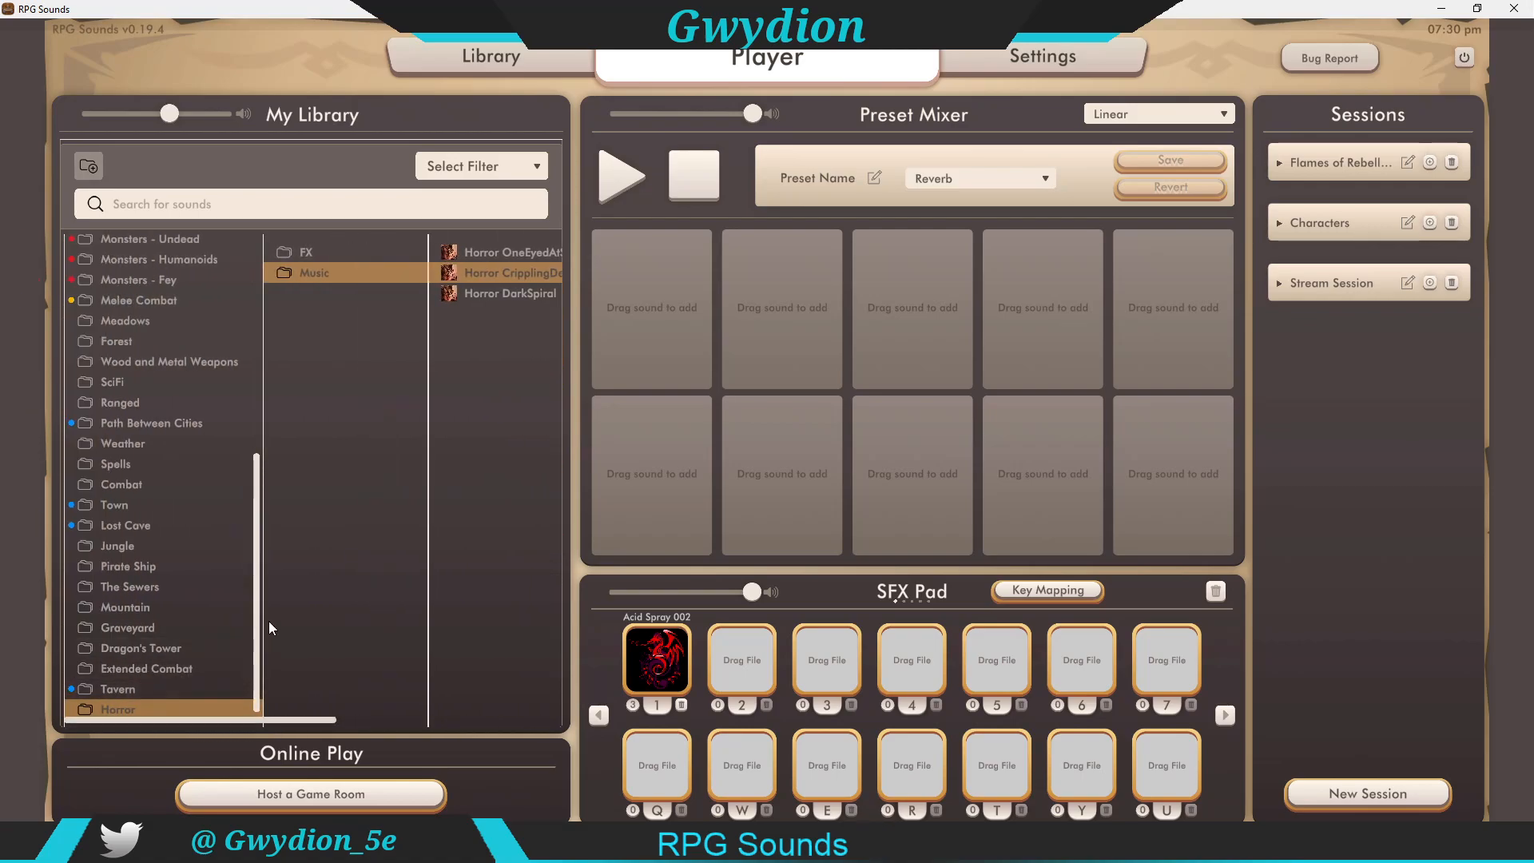
mouse_move(294, 717)
left_mouse_down()
mouse_move(506, 717)
mouse_move(271, 714)
left_mouse_up()
left_click(142, 606)
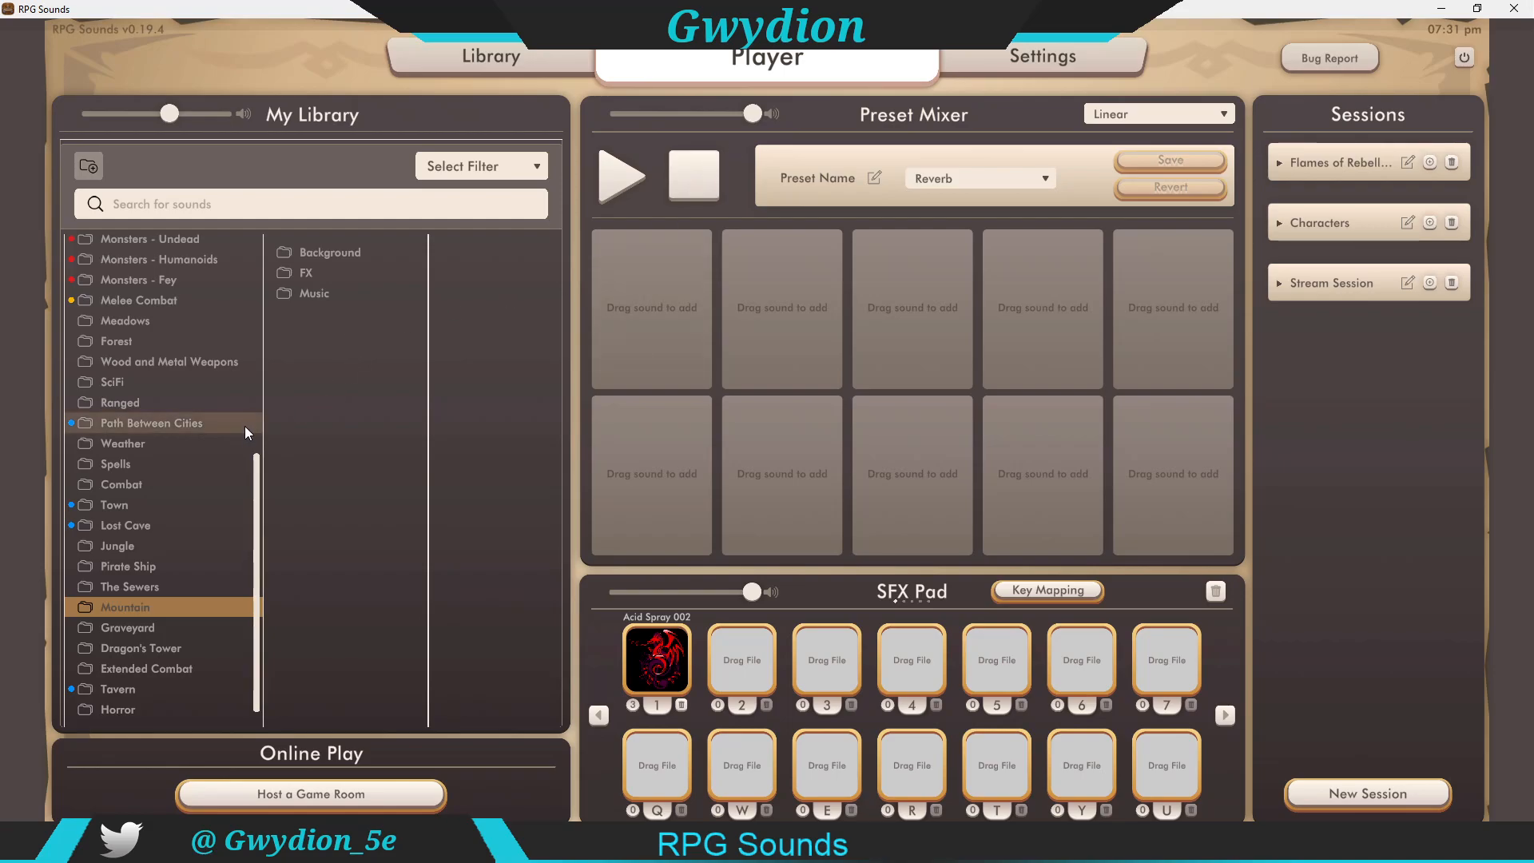
left_click(152, 361)
left_click(338, 457)
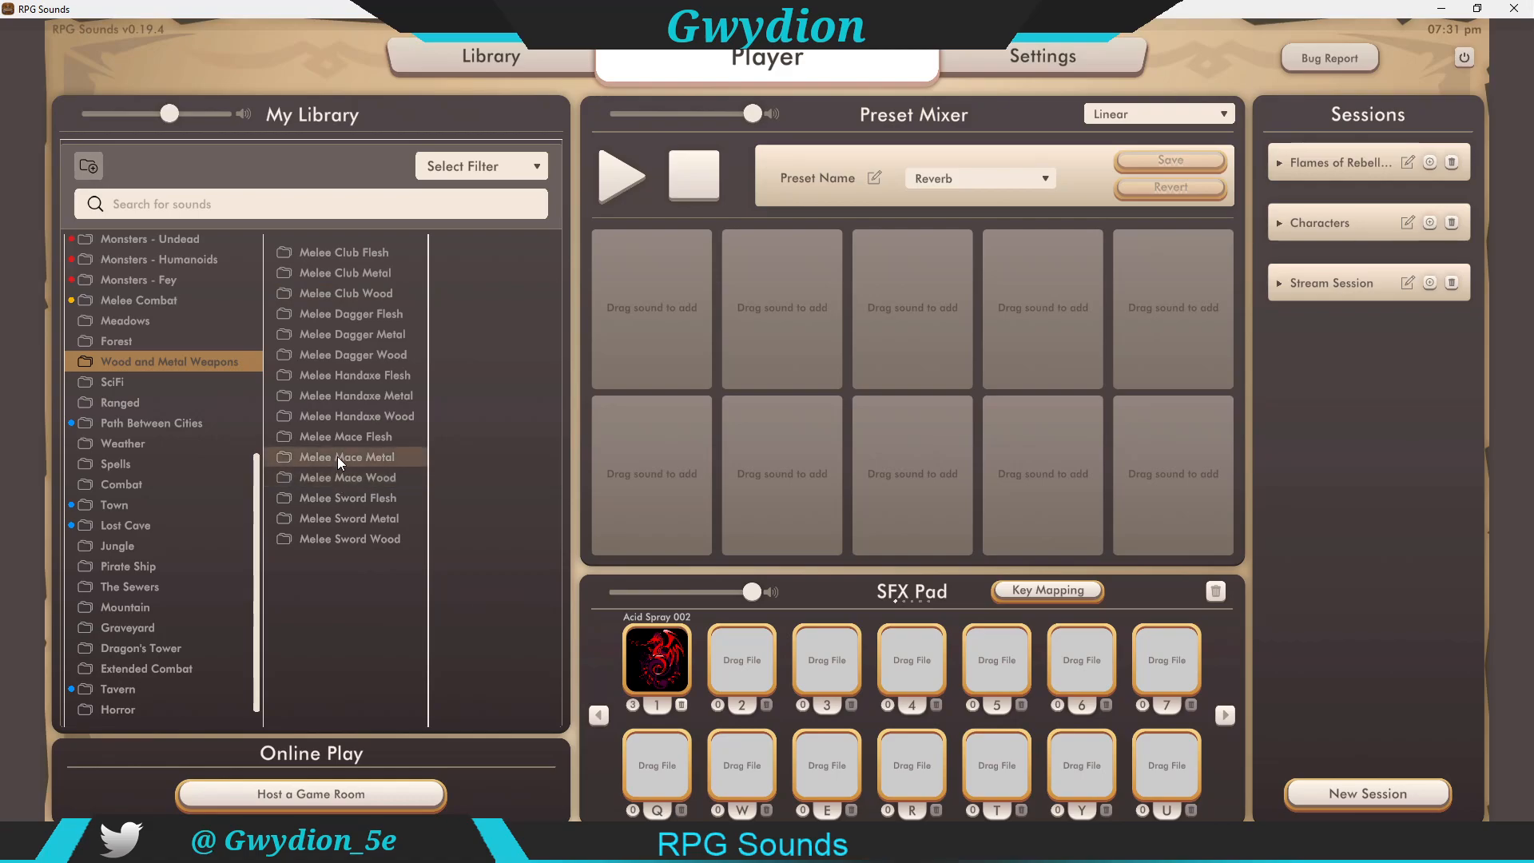
left_click(305, 314)
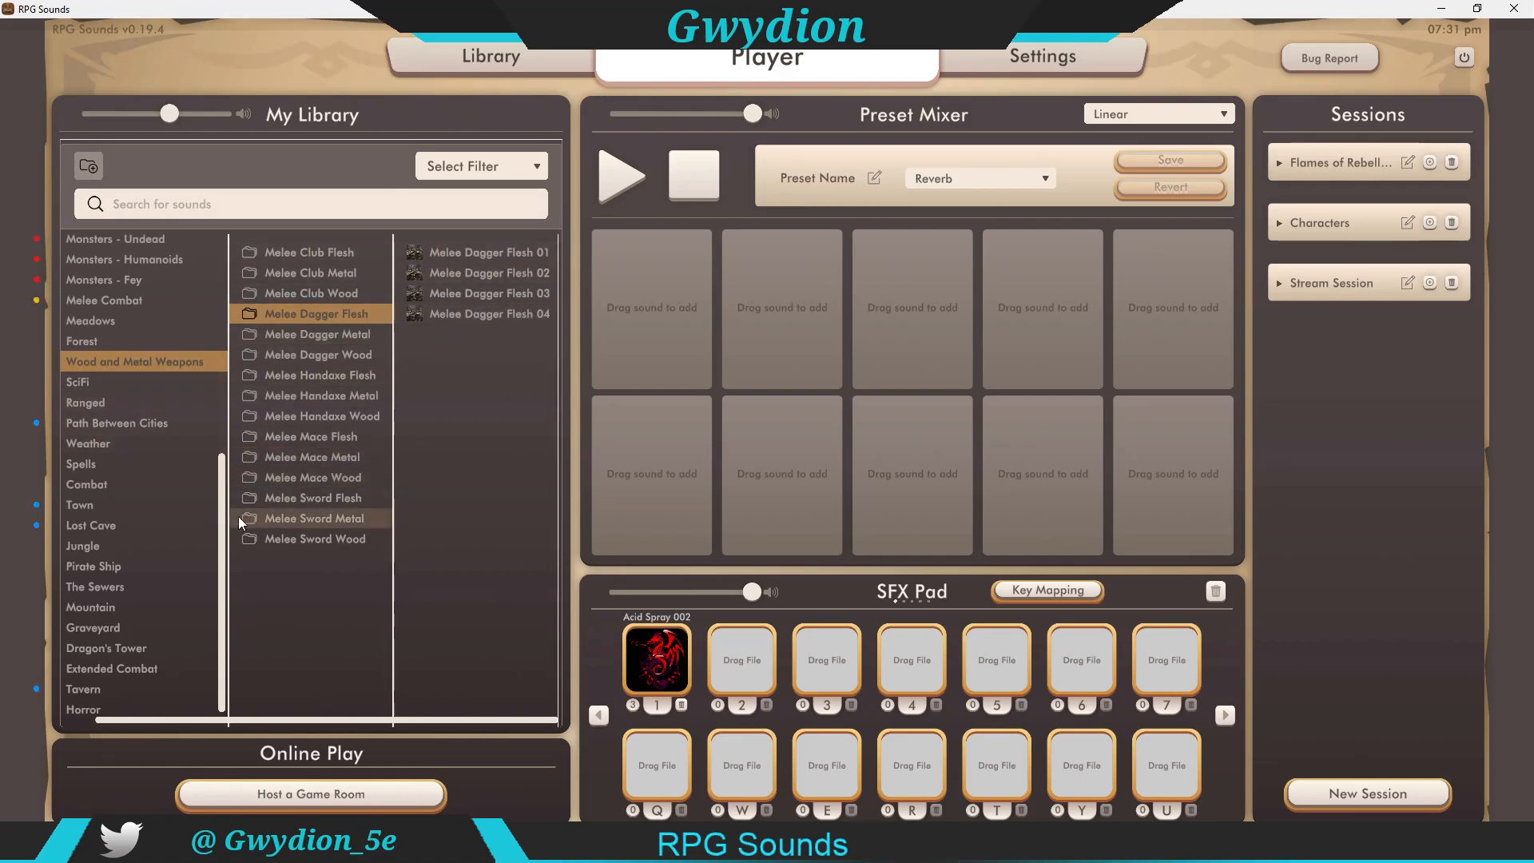
left_click_drag(295, 721, 223, 720)
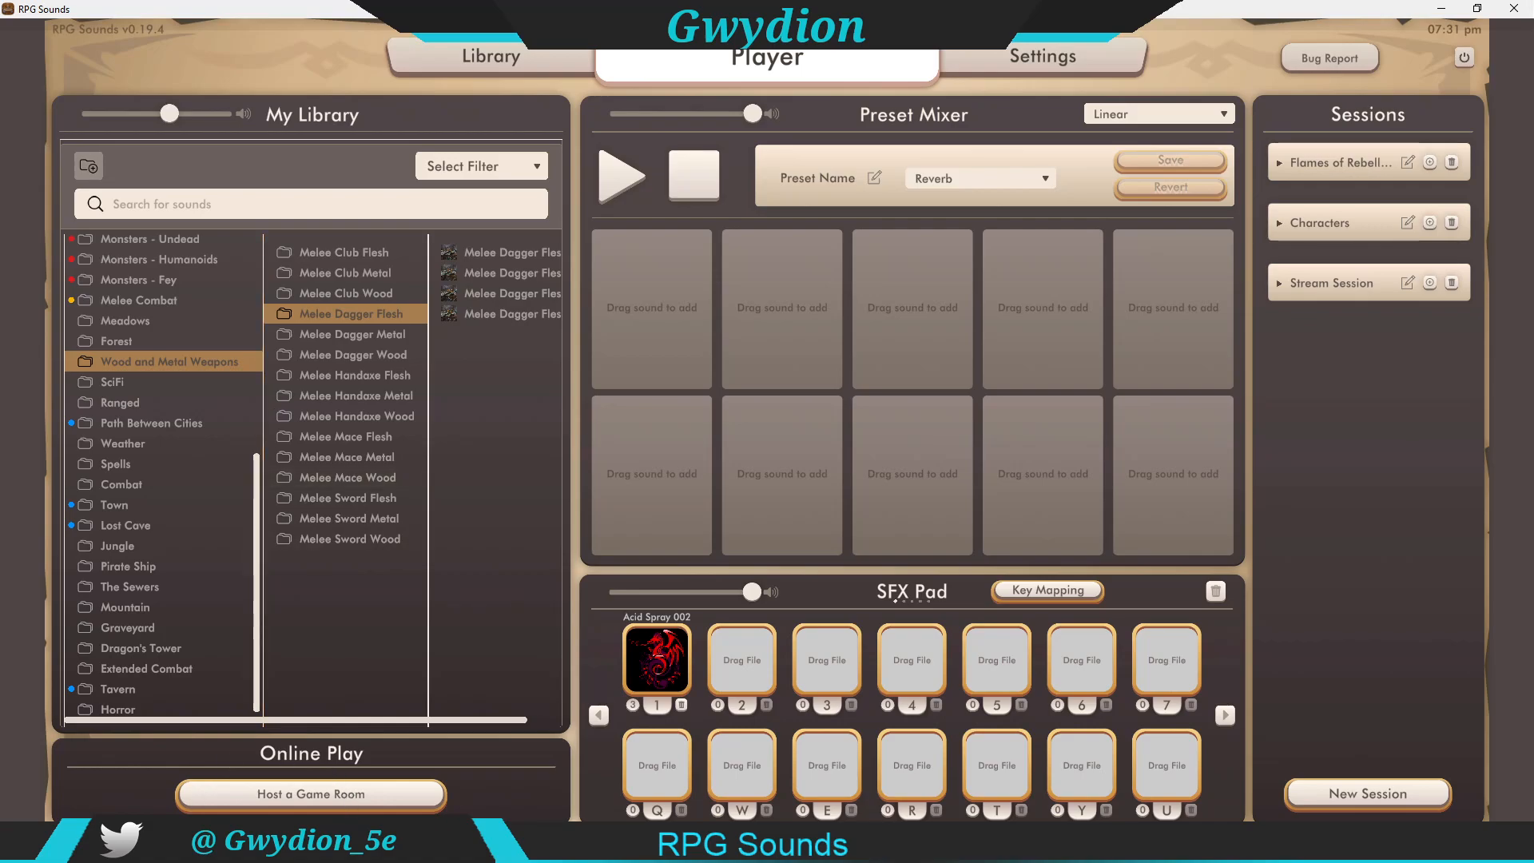
Step: Host a game room and open its online play link in a new browser tab
left_click(304, 796)
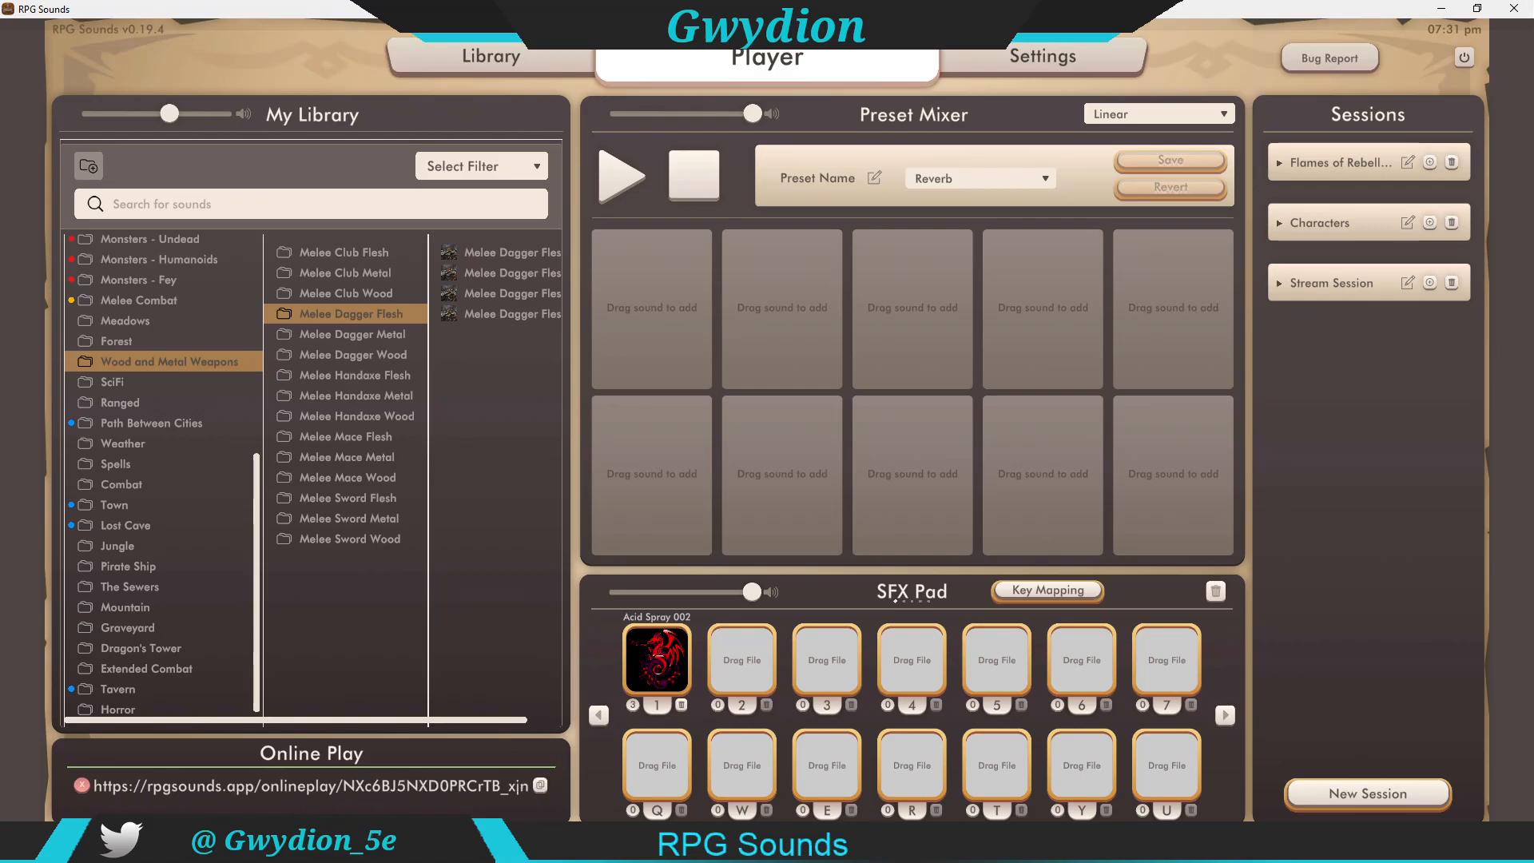
left_click(835, 847)
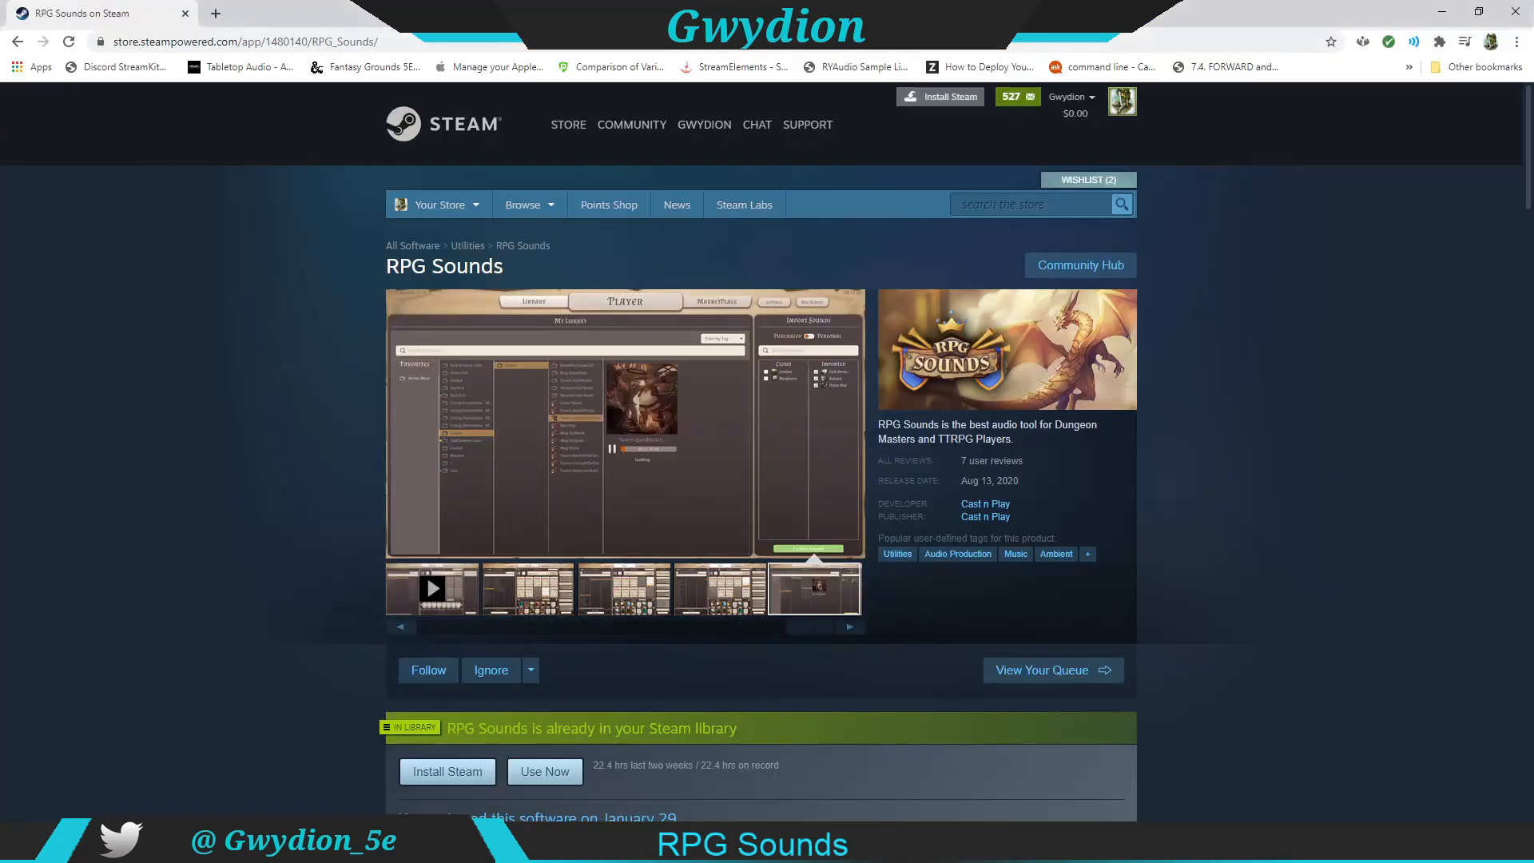
left_click(213, 13)
left_click(264, 43)
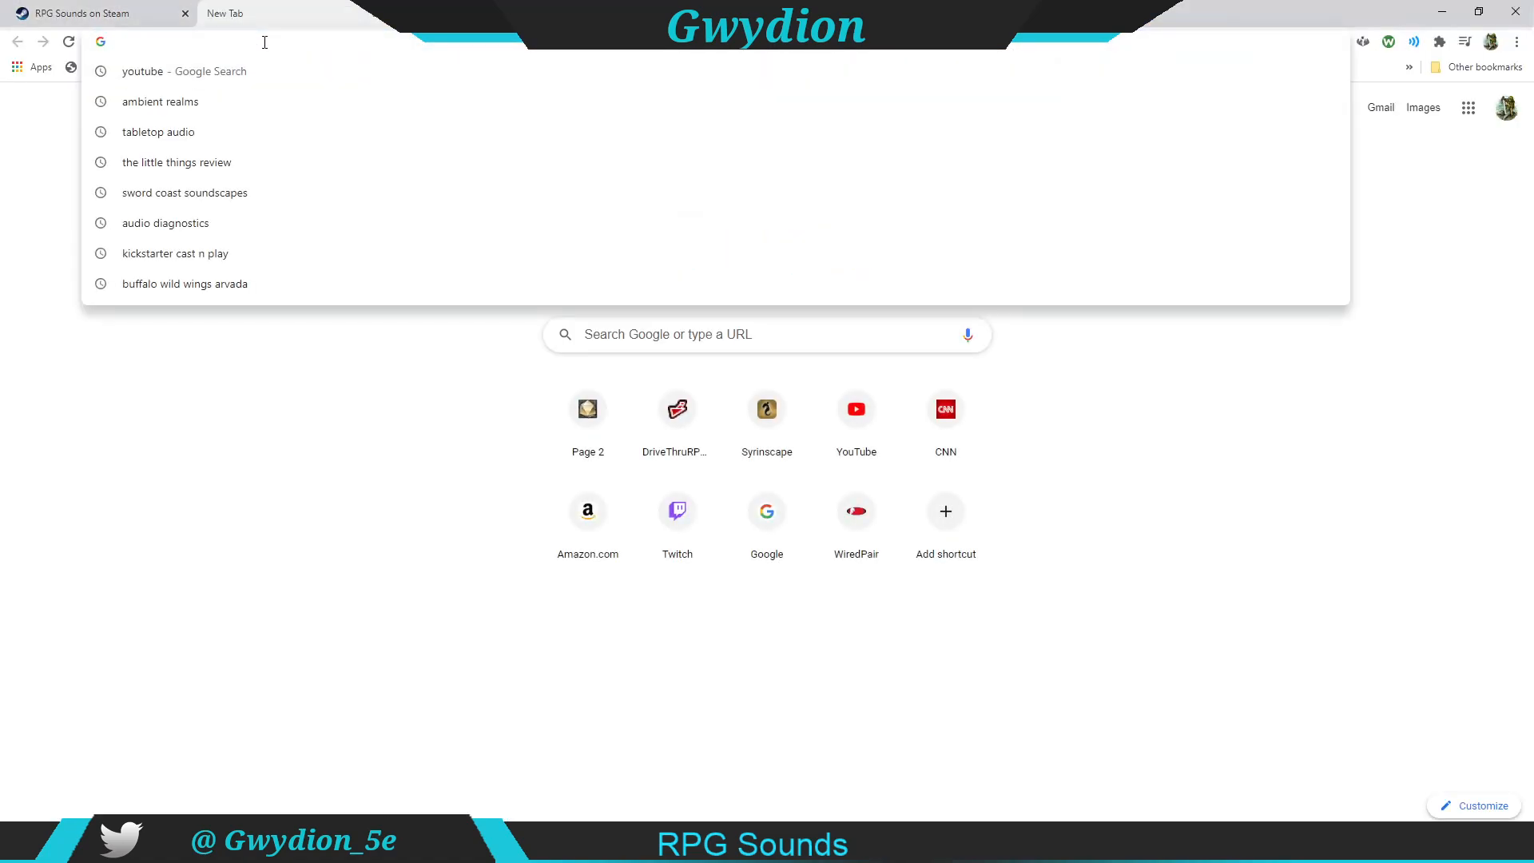
key("Return")
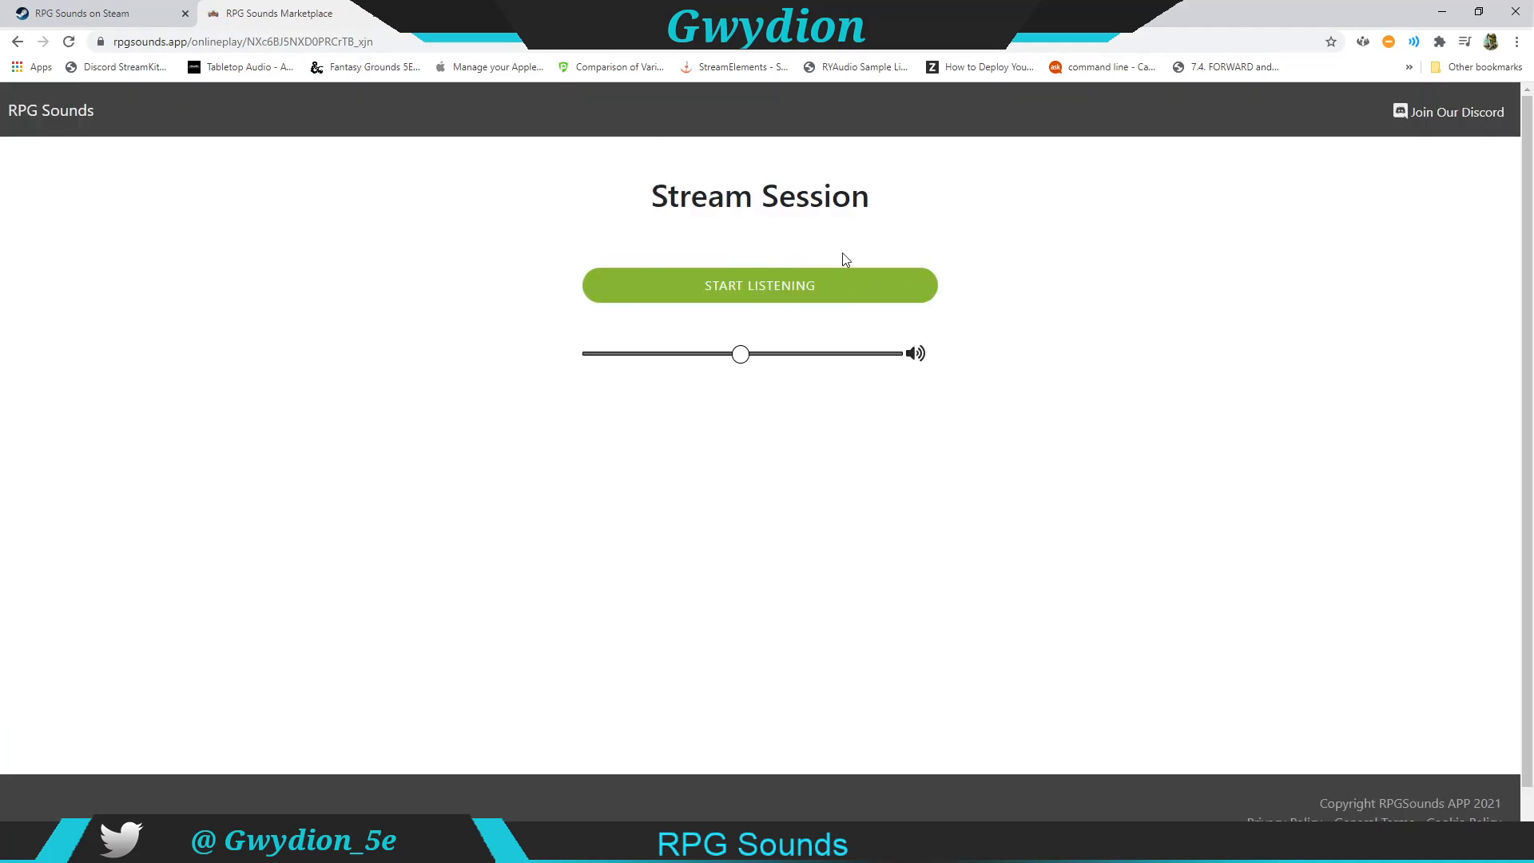
Step: Start listening on the Stream Session web page, raise the volume slightly, and stop listening
left_click(768, 289)
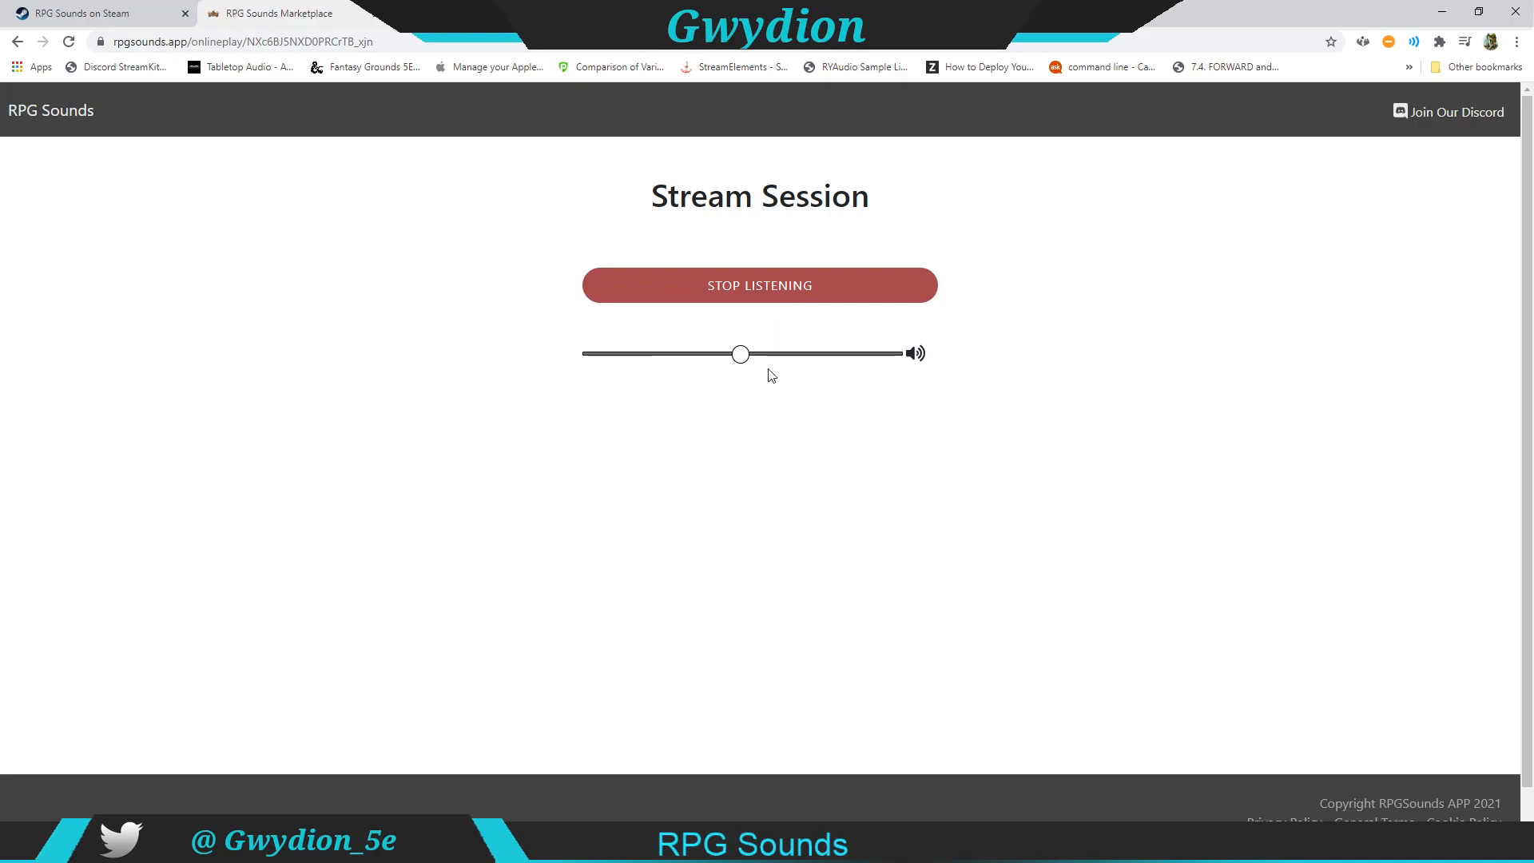
mouse_move(740, 357)
left_mouse_down()
mouse_move(787, 361)
mouse_move(767, 356)
left_mouse_up()
left_click(775, 297)
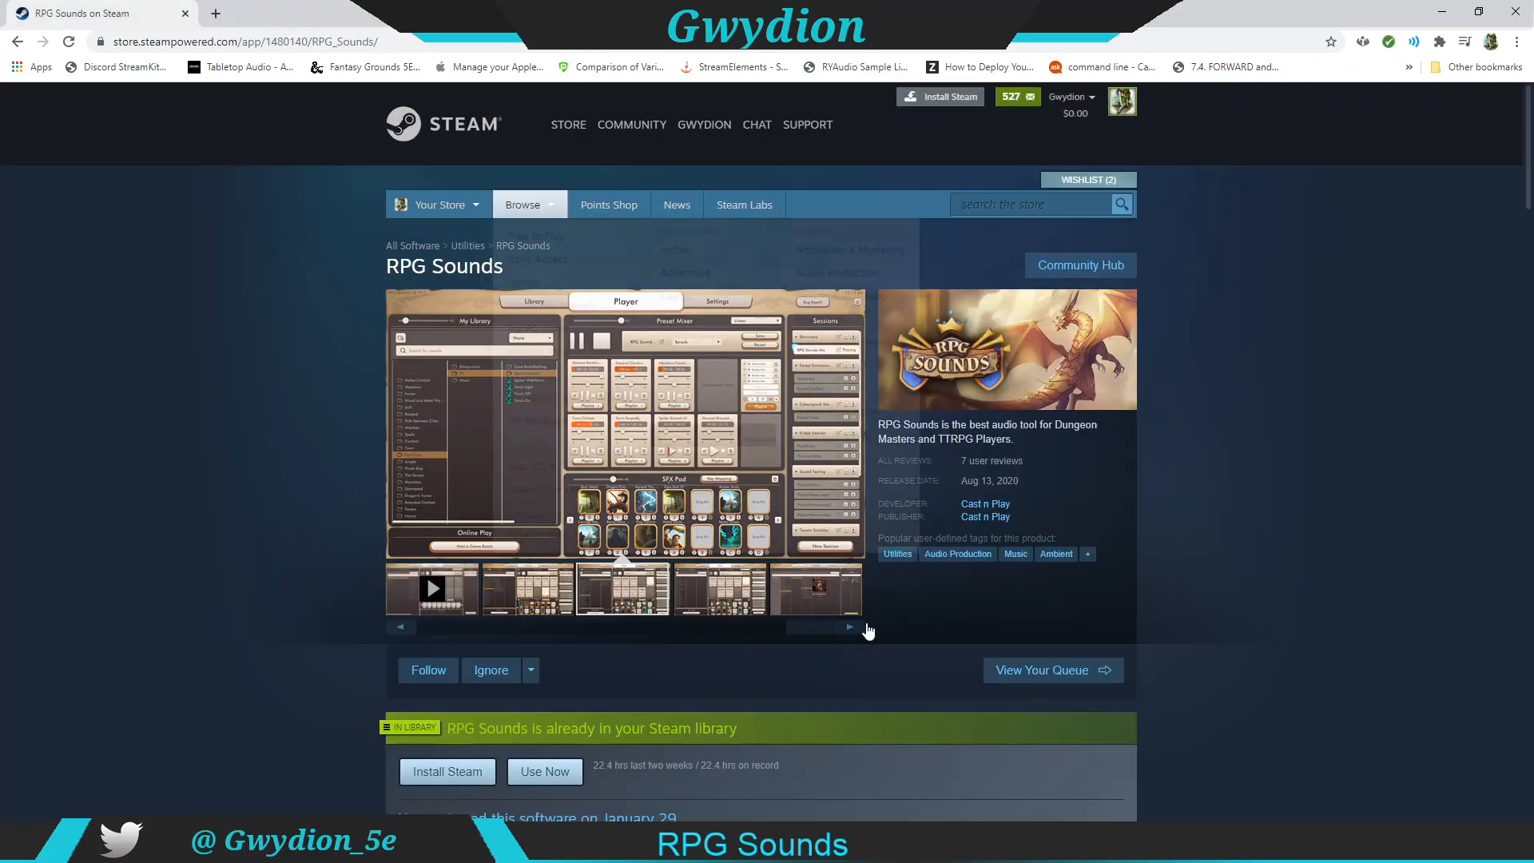
Step: Close the listening tab and stop hosting the game room
left_click(376, 14)
left_click(919, 847)
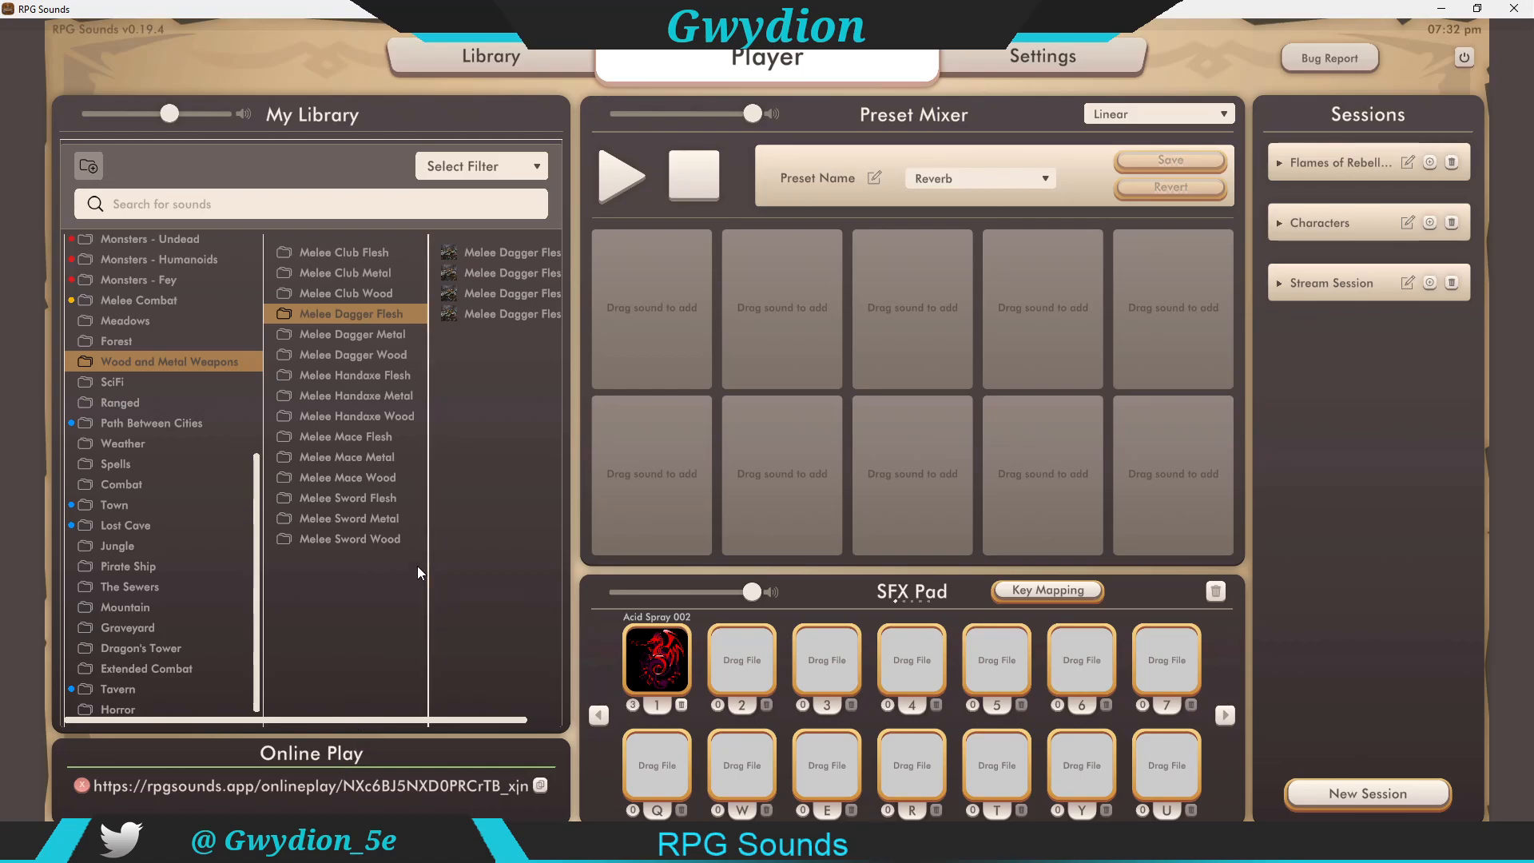
mouse_move(81, 786)
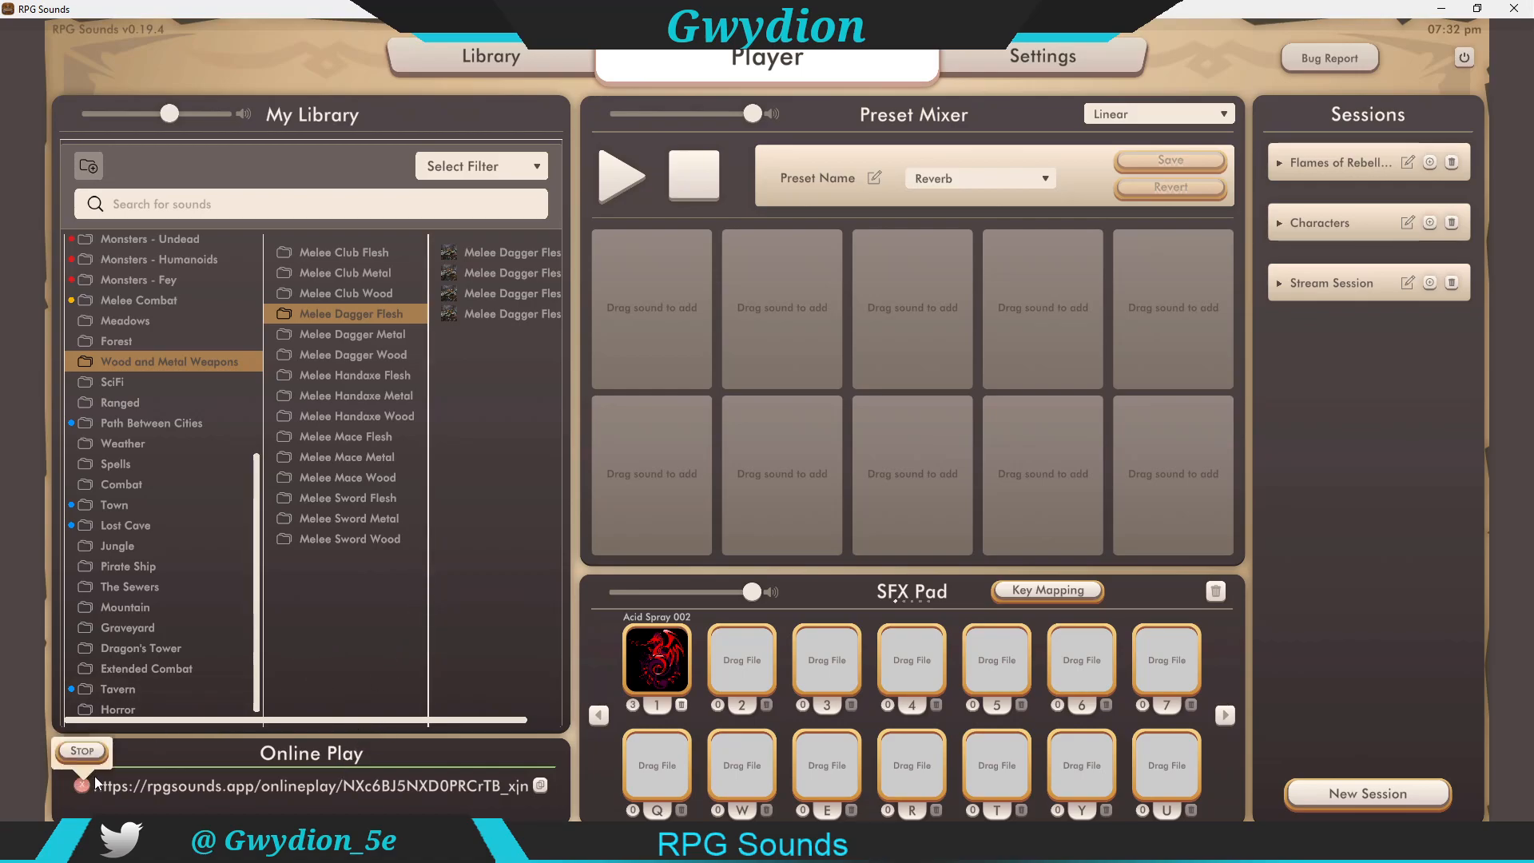
left_click(105, 754)
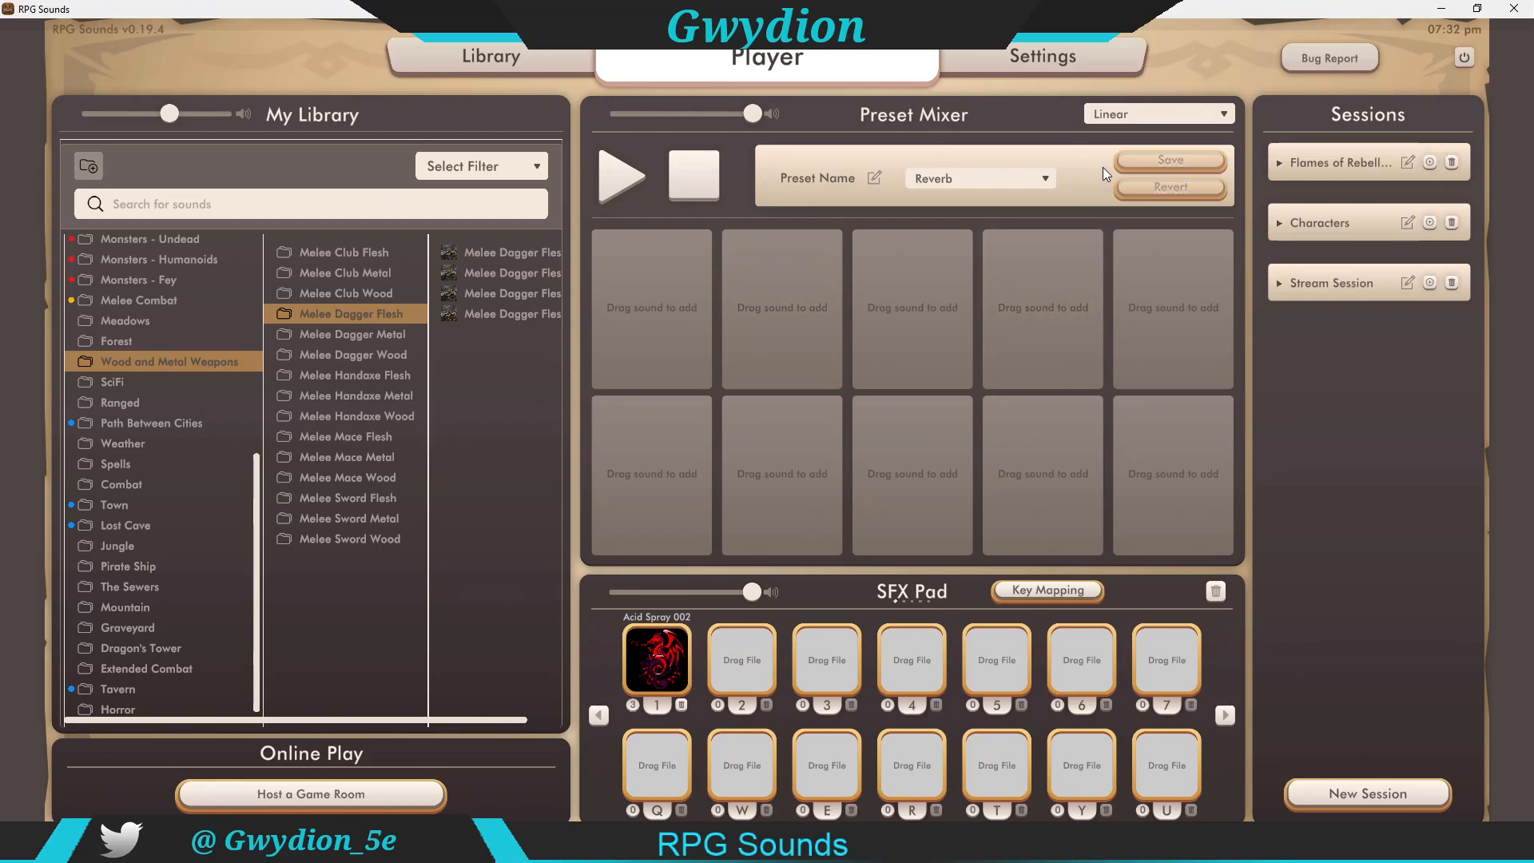
Step: Open Settings and inspect the Graphics resolution options without changing them
left_click(1066, 59)
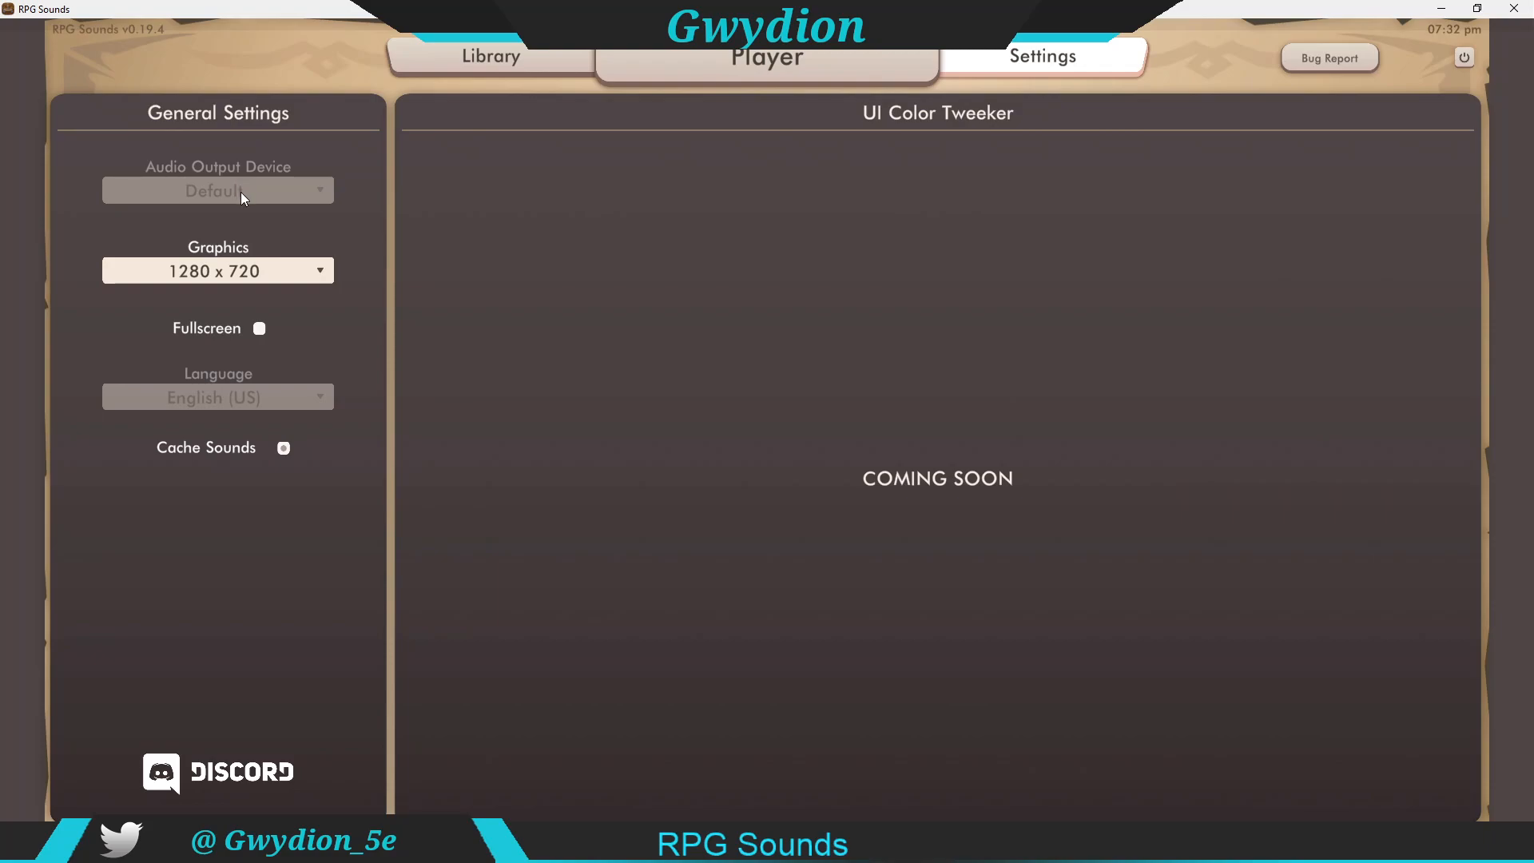
left_click(308, 271)
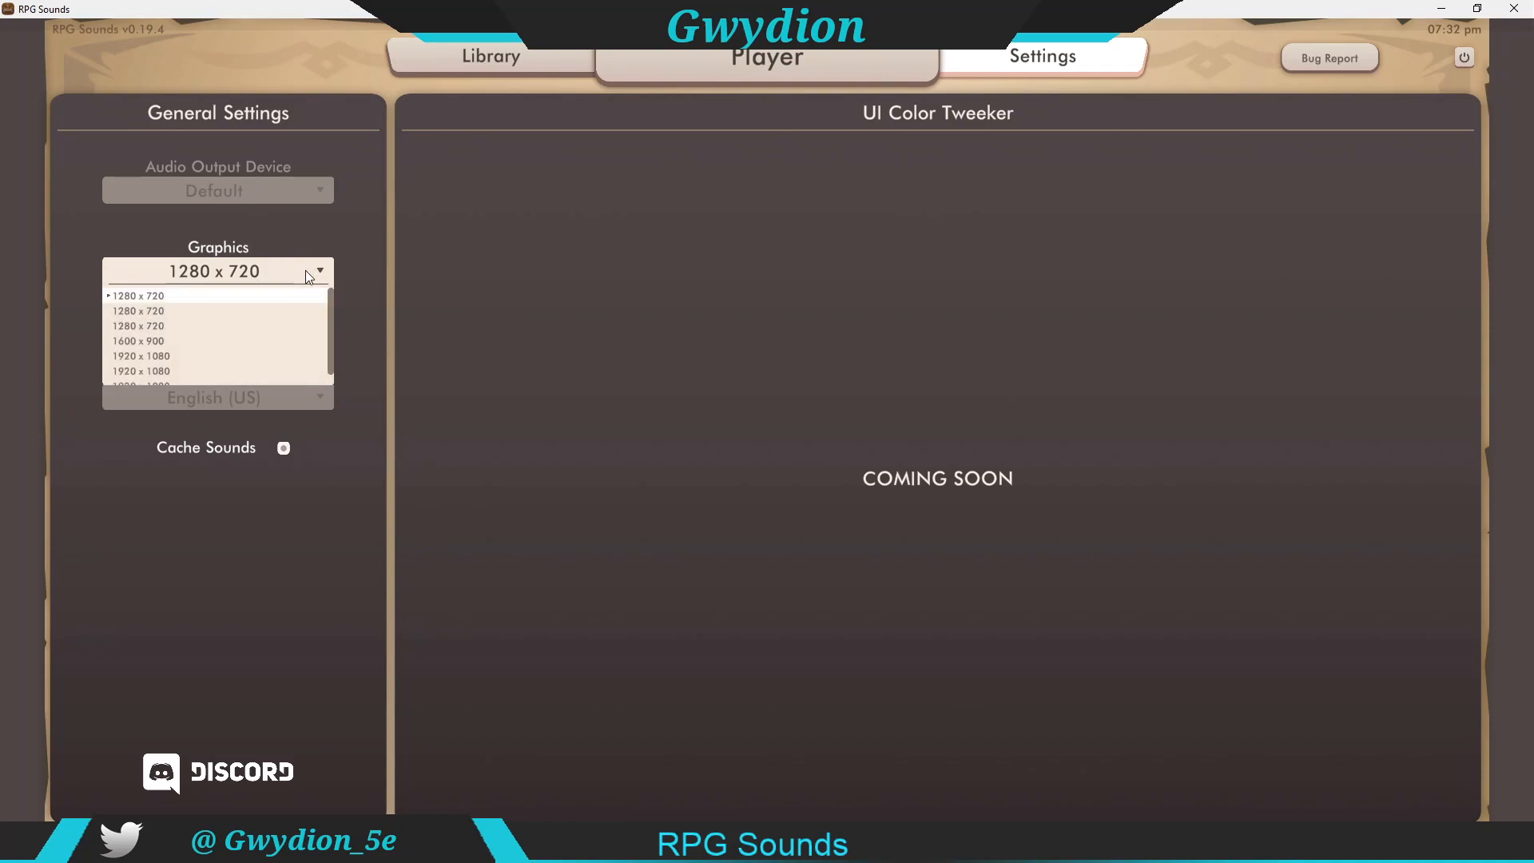
left_click(309, 274)
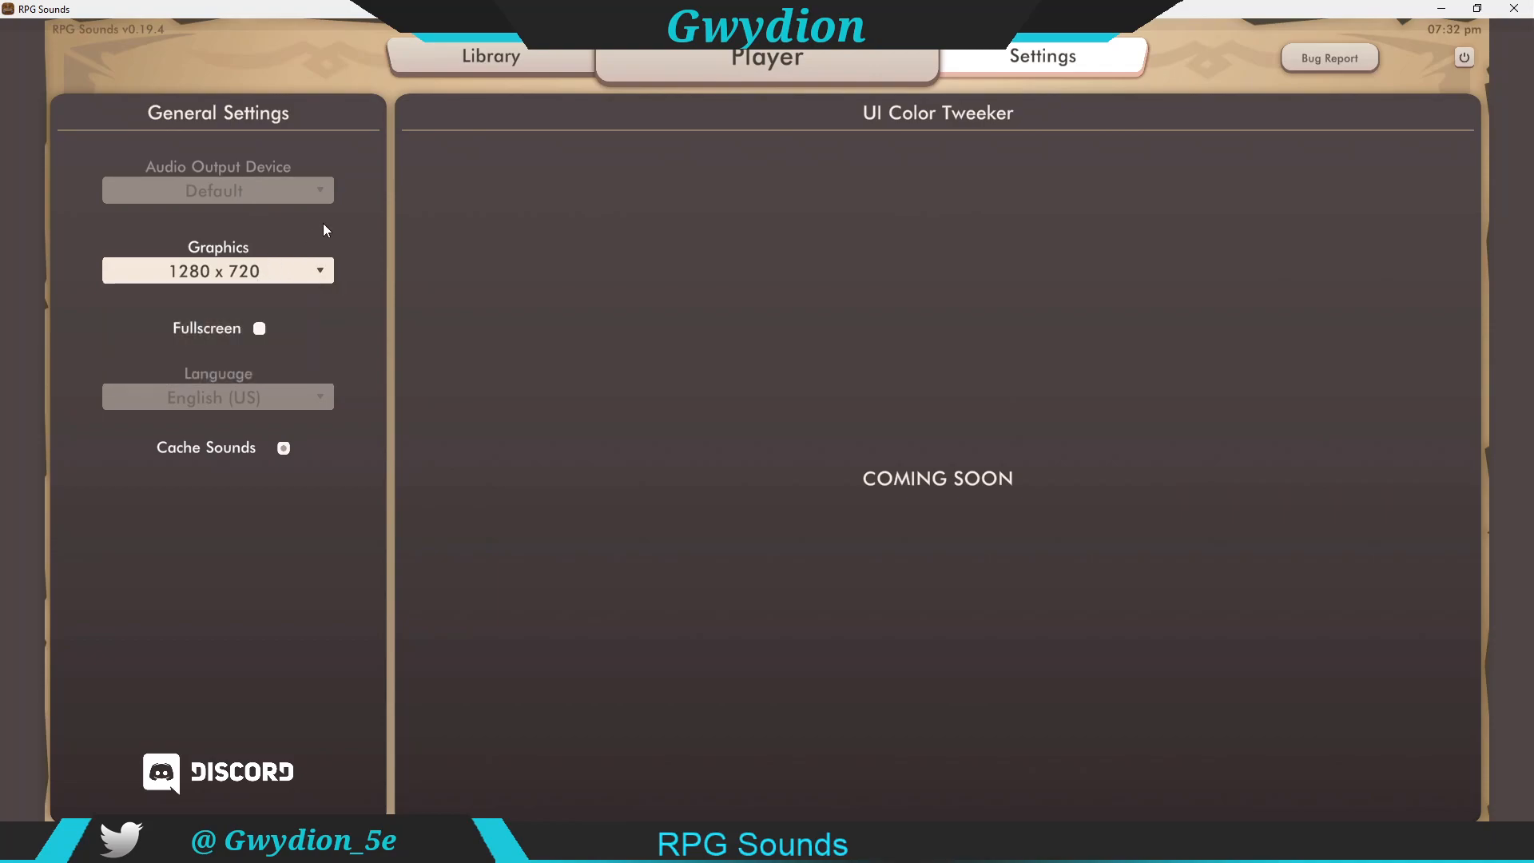
Step: Open the RPG Sounds Discord server from Settings, view its general-chat channel, then close Discord and the invite tab
left_click(213, 771)
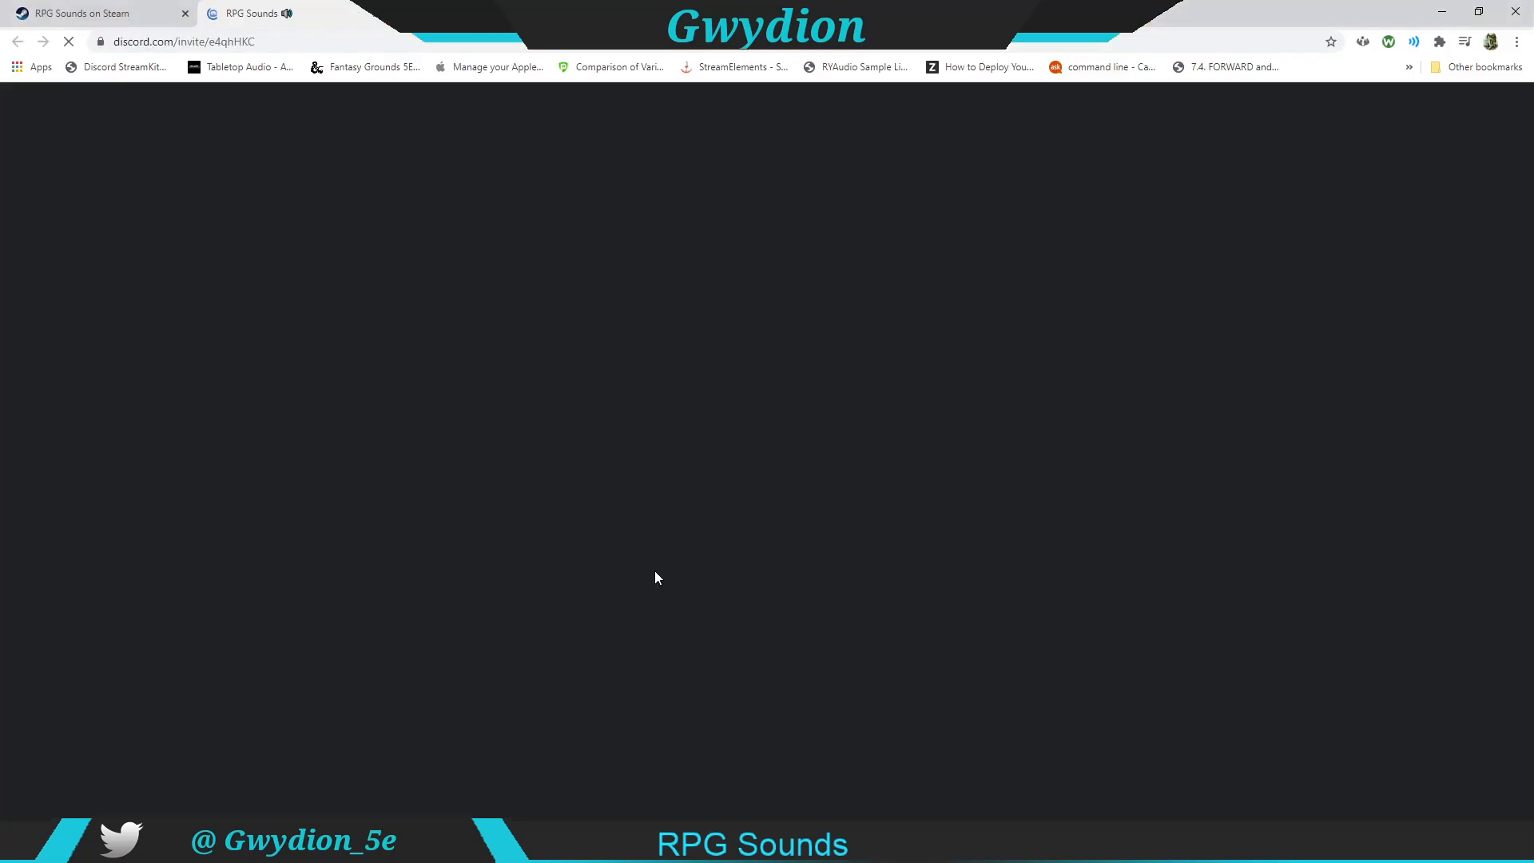
left_click(630, 548)
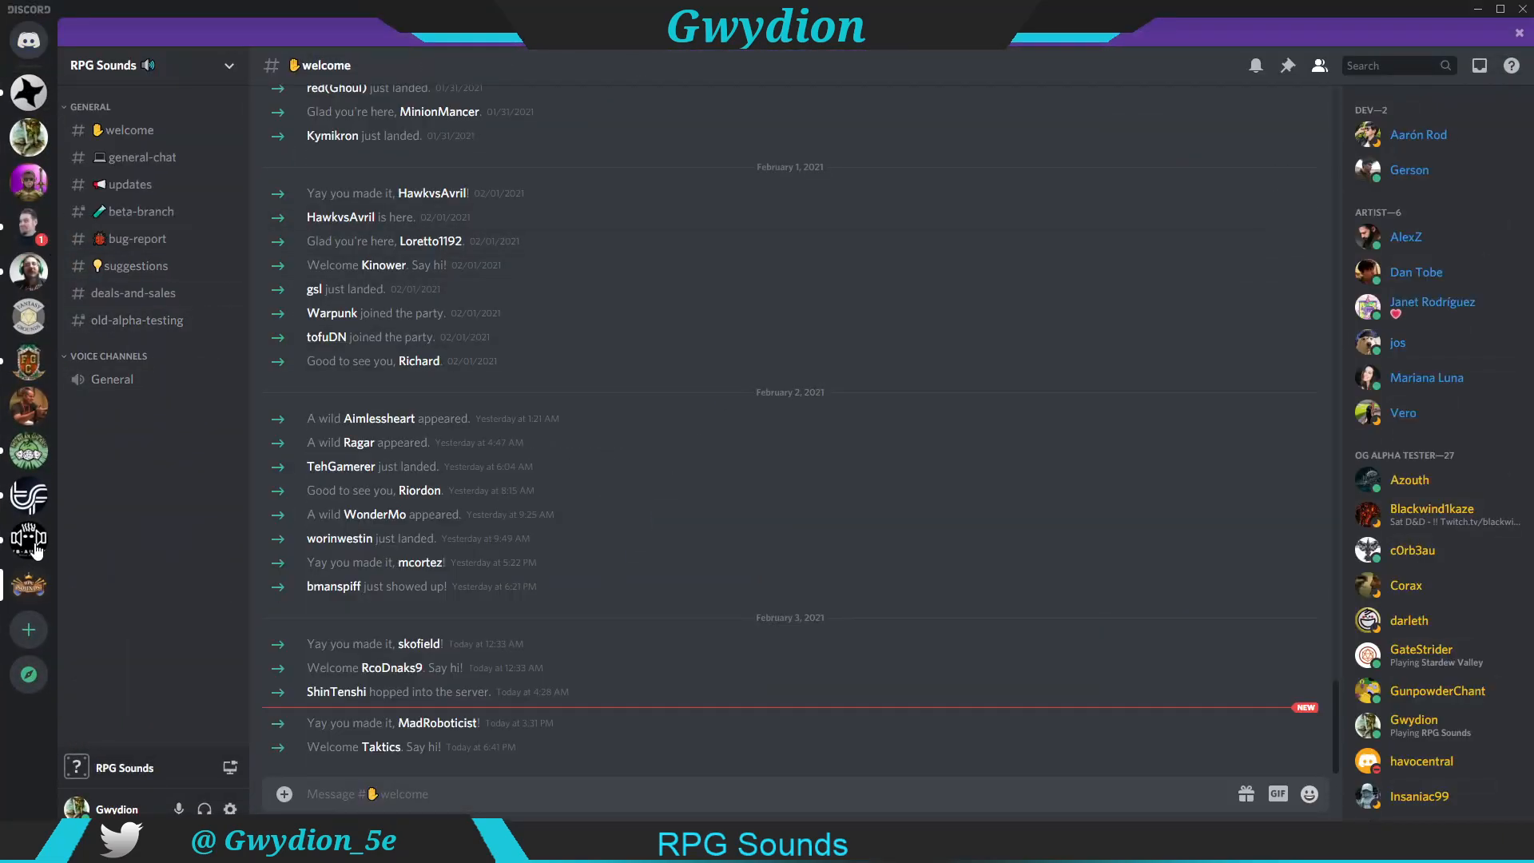
left_click(30, 586)
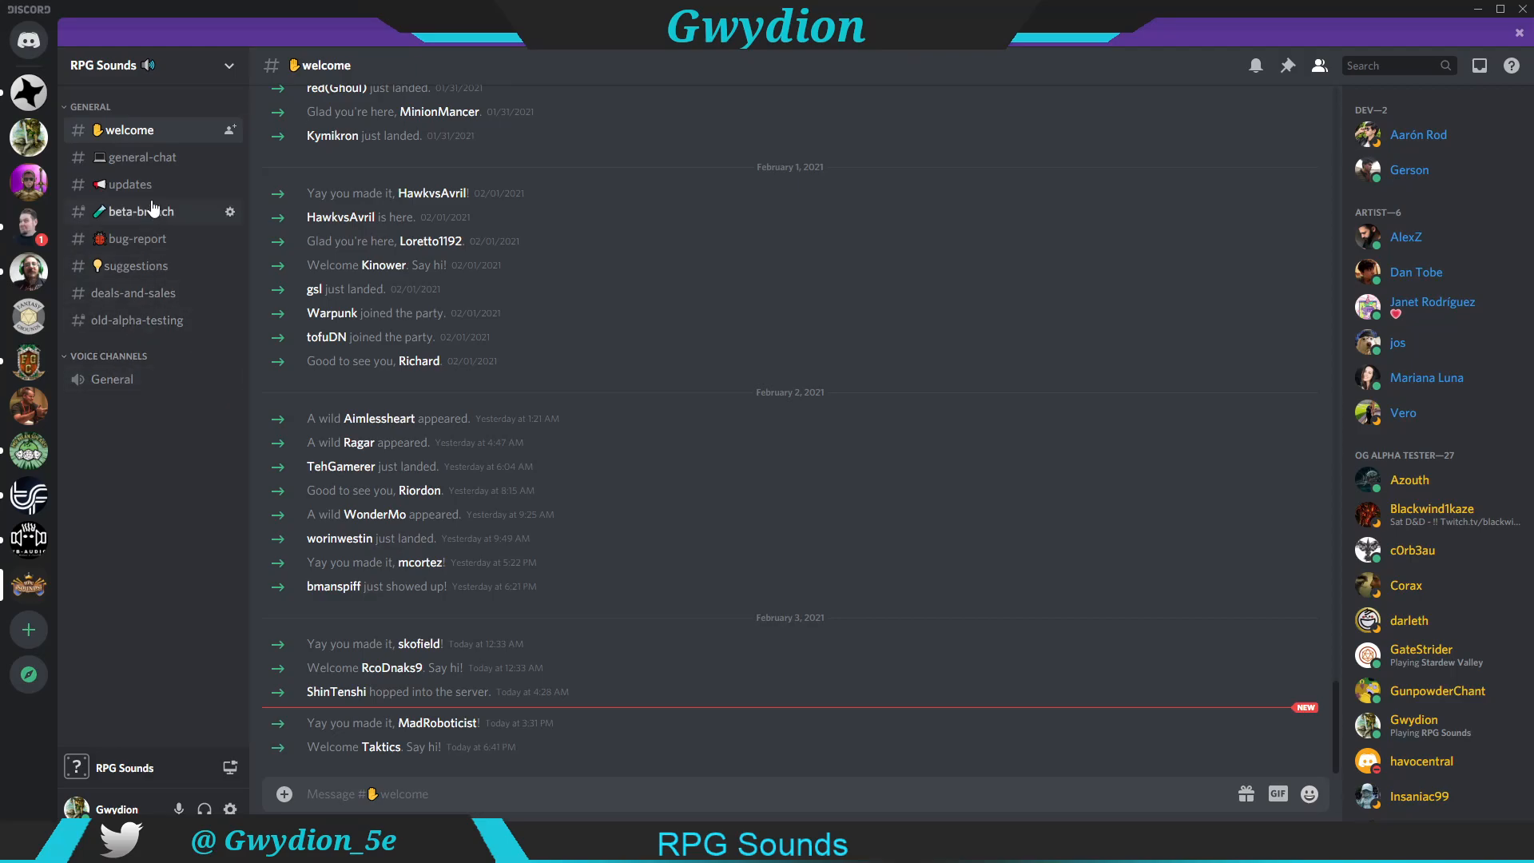
left_click(144, 157)
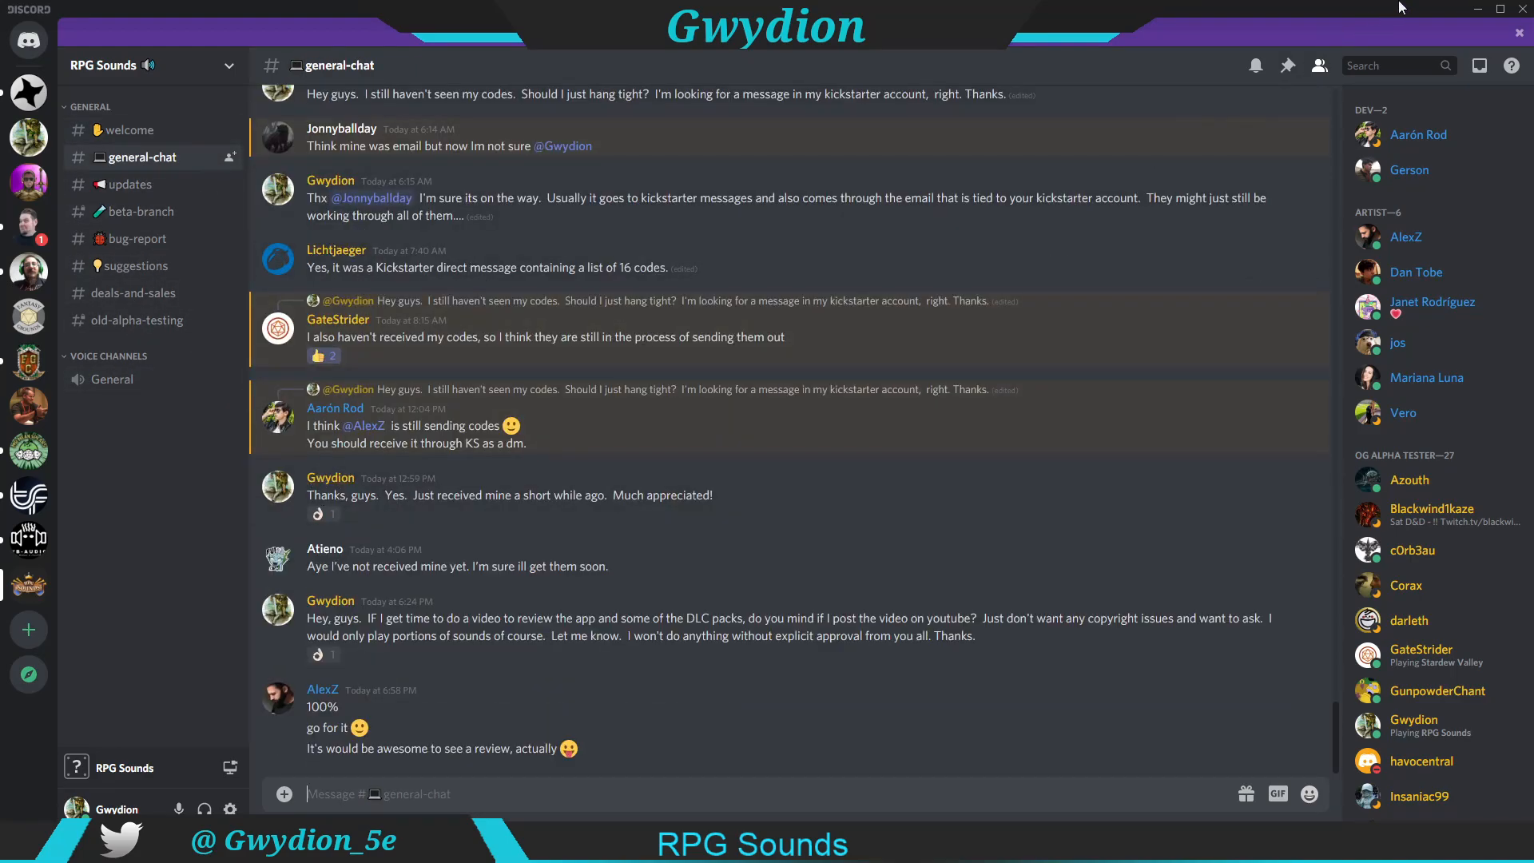
left_click(1521, 10)
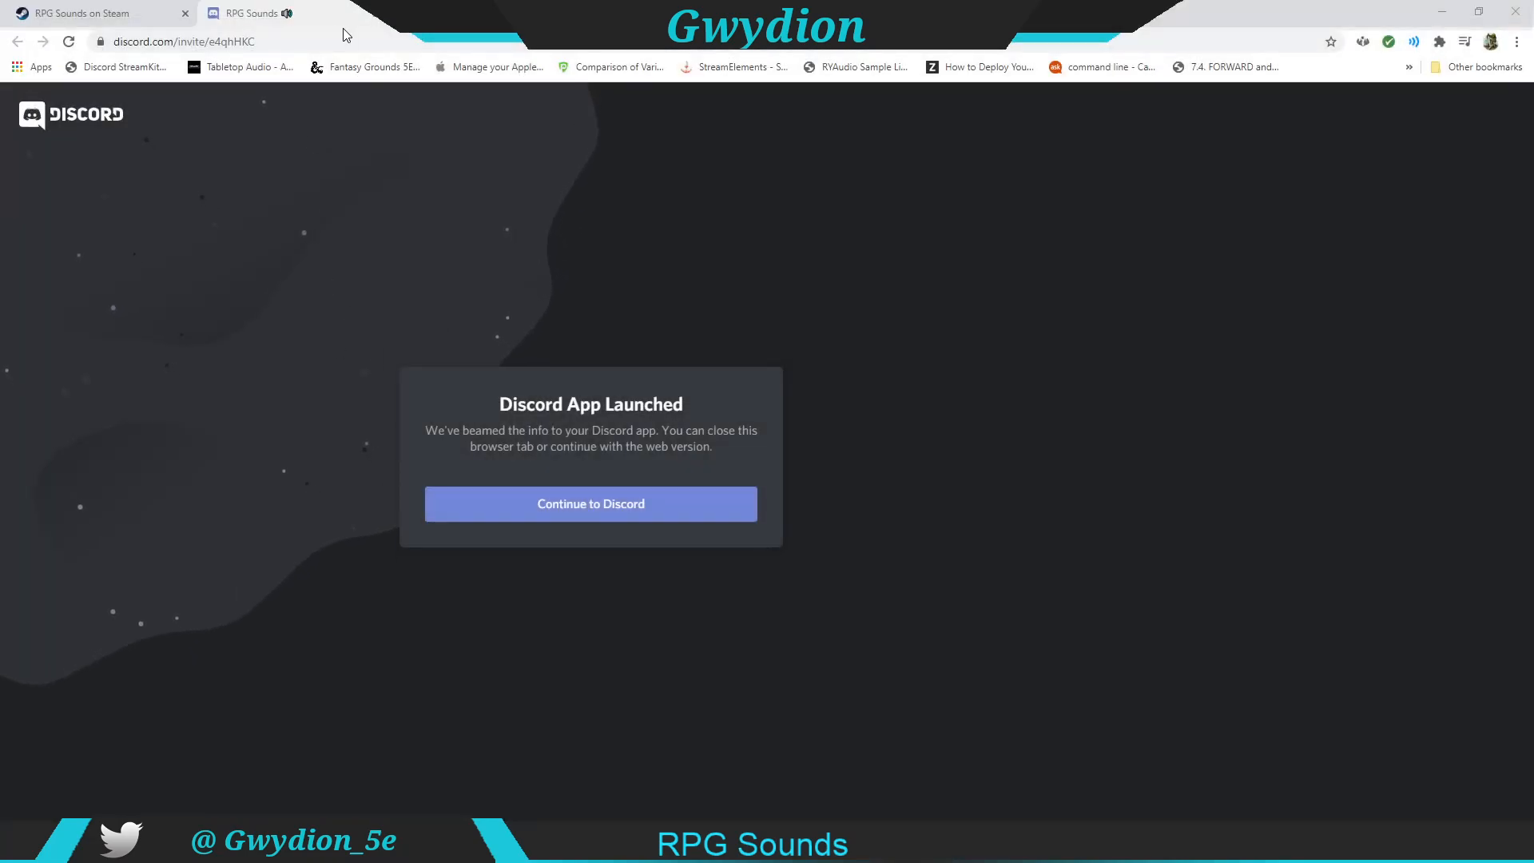
left_click(376, 13)
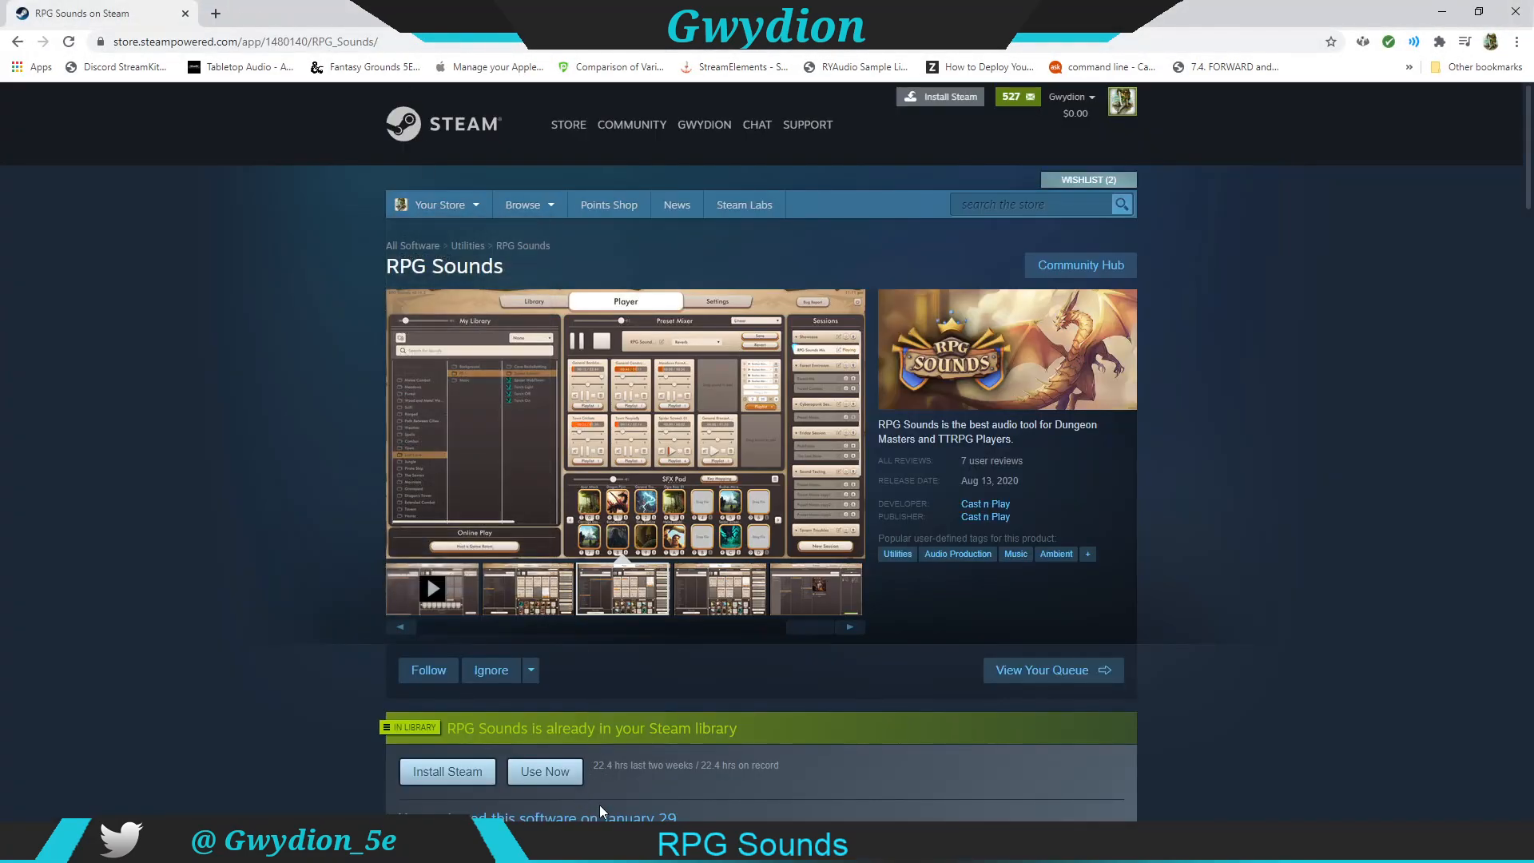